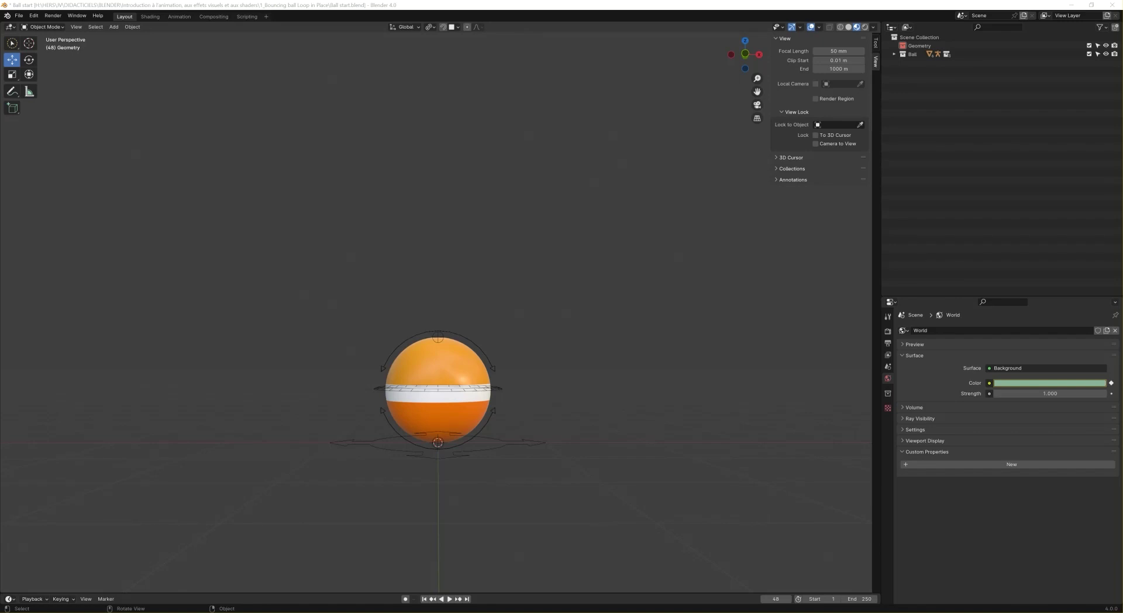
Add a camera to the scene in the Geometry collection
left_click(497, 325)
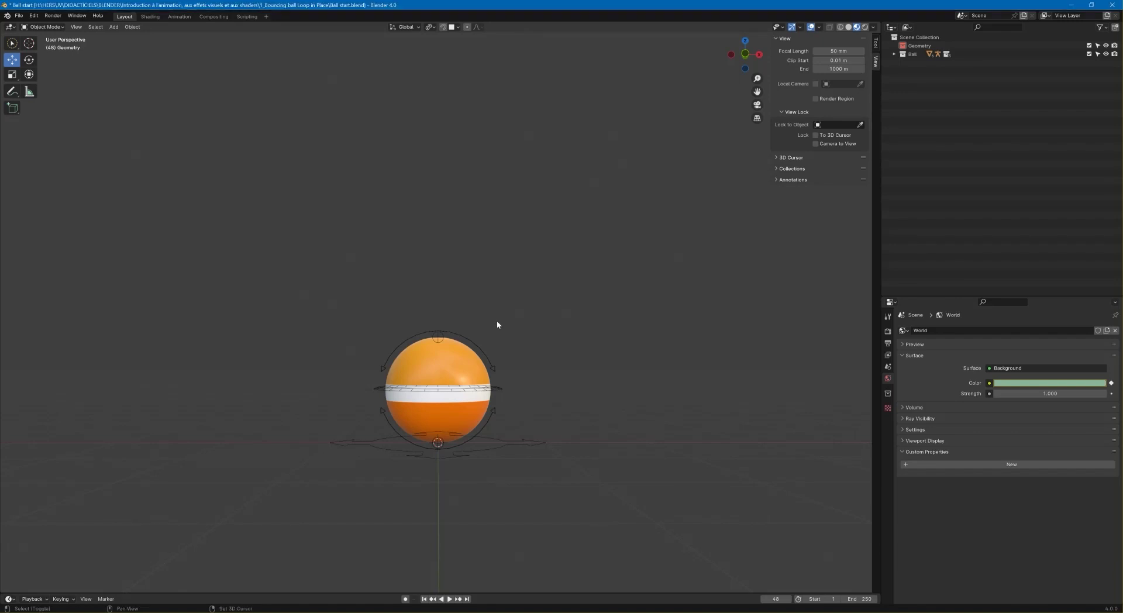
key("shift+a")
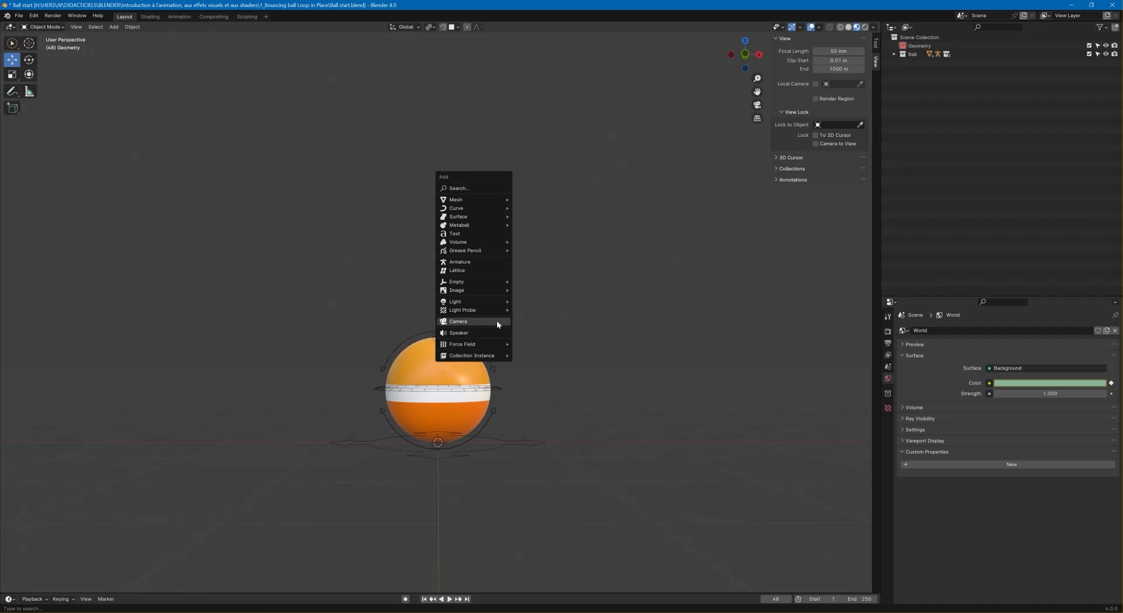
left_click(497, 324)
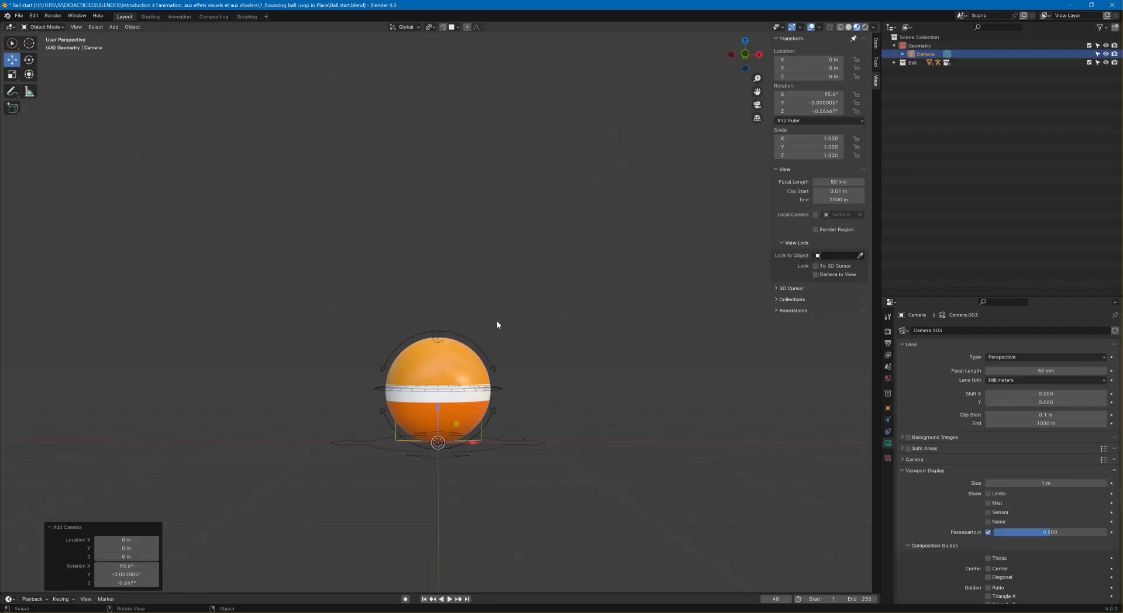
Look through the new camera, lock it to the view, and frame the whole ball centred horizontally in the lower part of the frame
scroll(477, 399, "up", 1)
key("KP_0")
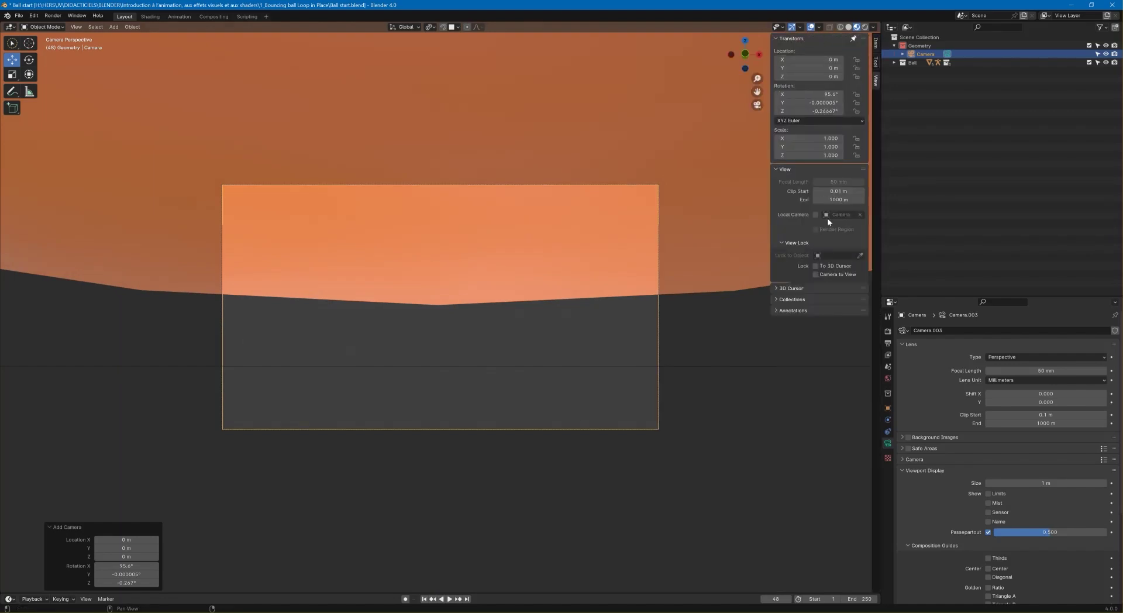
left_click(813, 275)
scroll(451, 321, "down", 5)
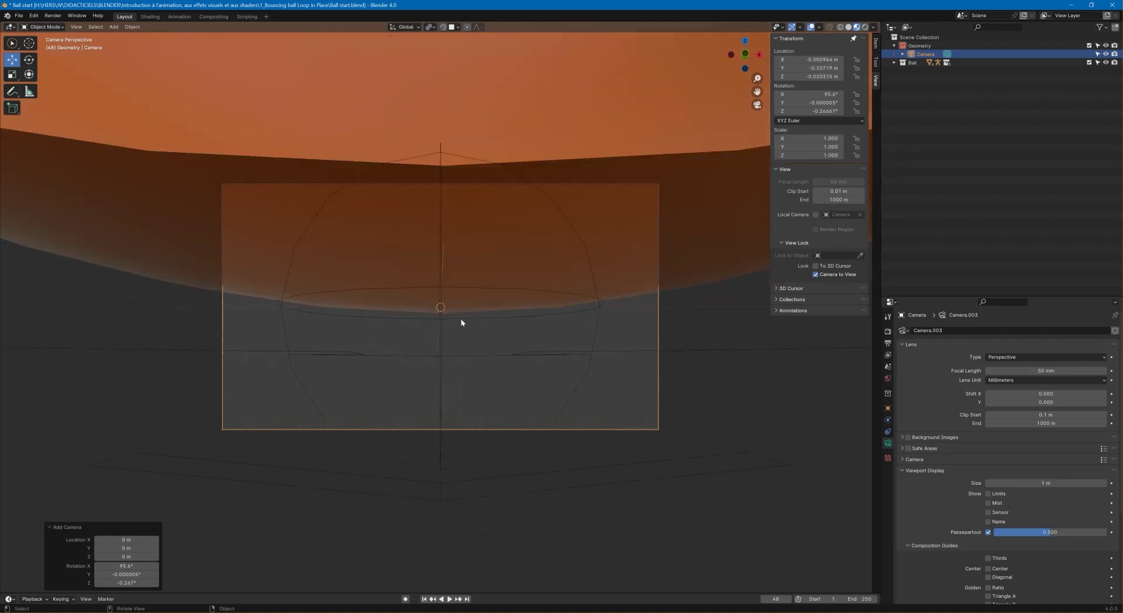
scroll(463, 321, "down", 10)
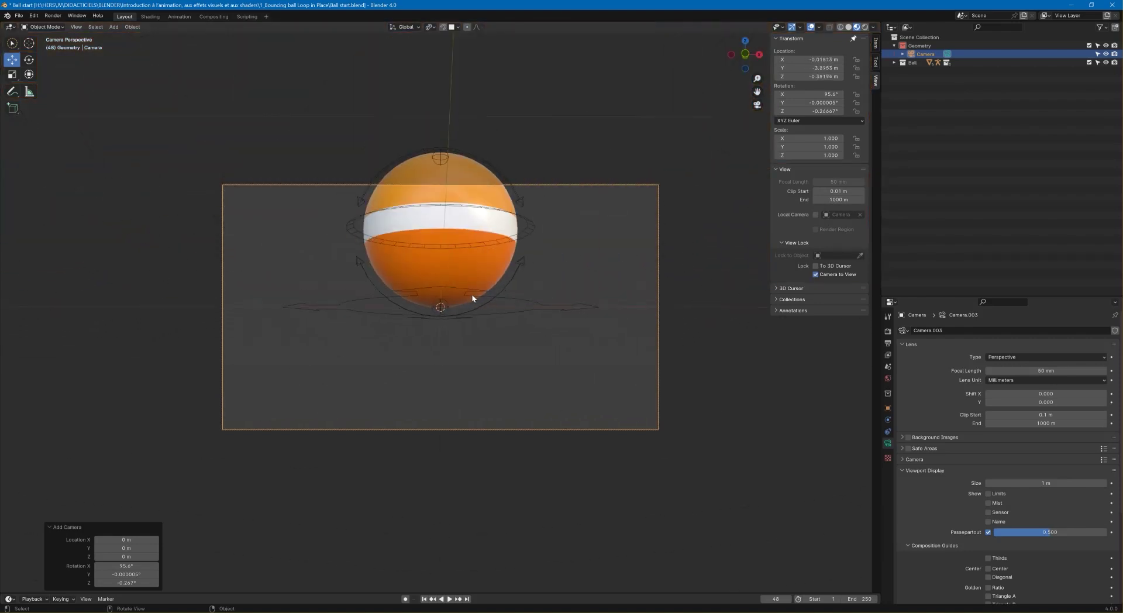
middle_click_drag(471, 294, 480, 363)
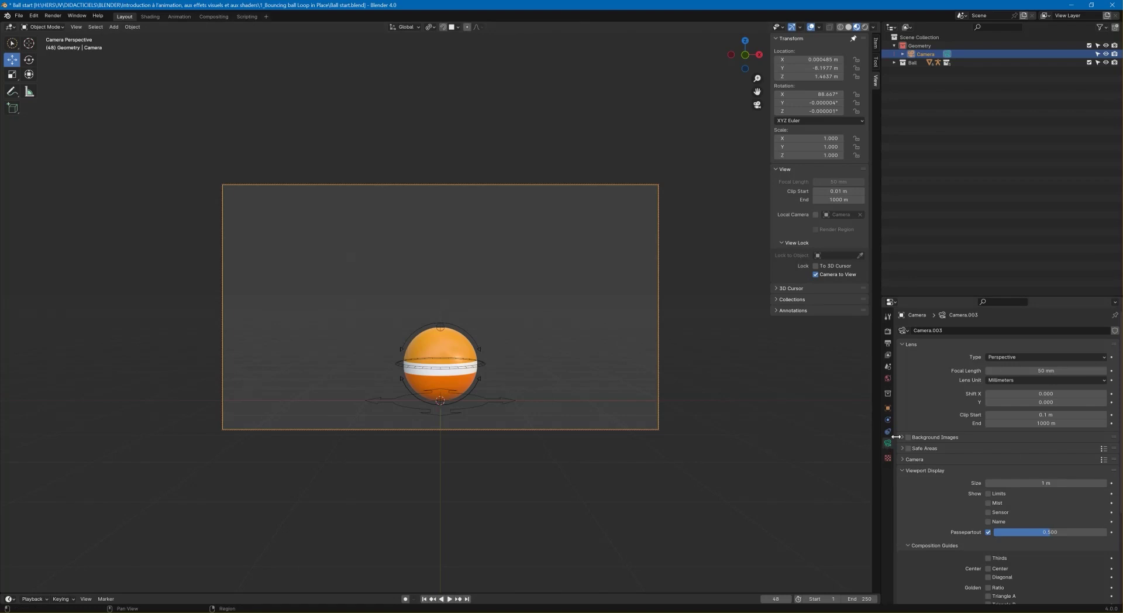
Check the ball's framing with the camera's Center composition guide, and turn the guide off again
scroll(1000, 485, "down", 2)
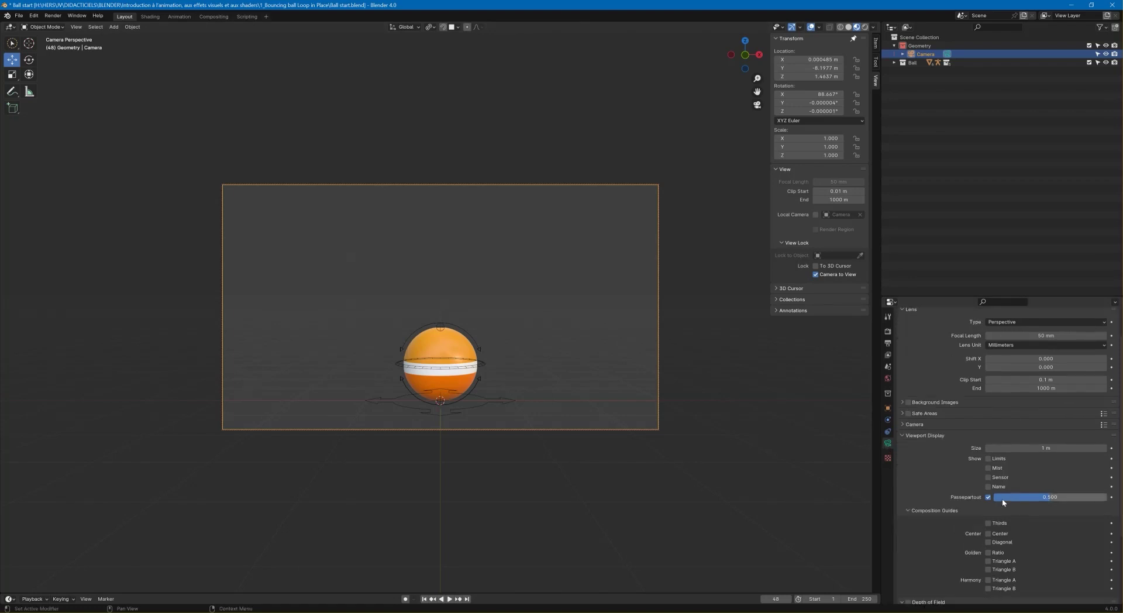
scroll(994, 486, "down", 3)
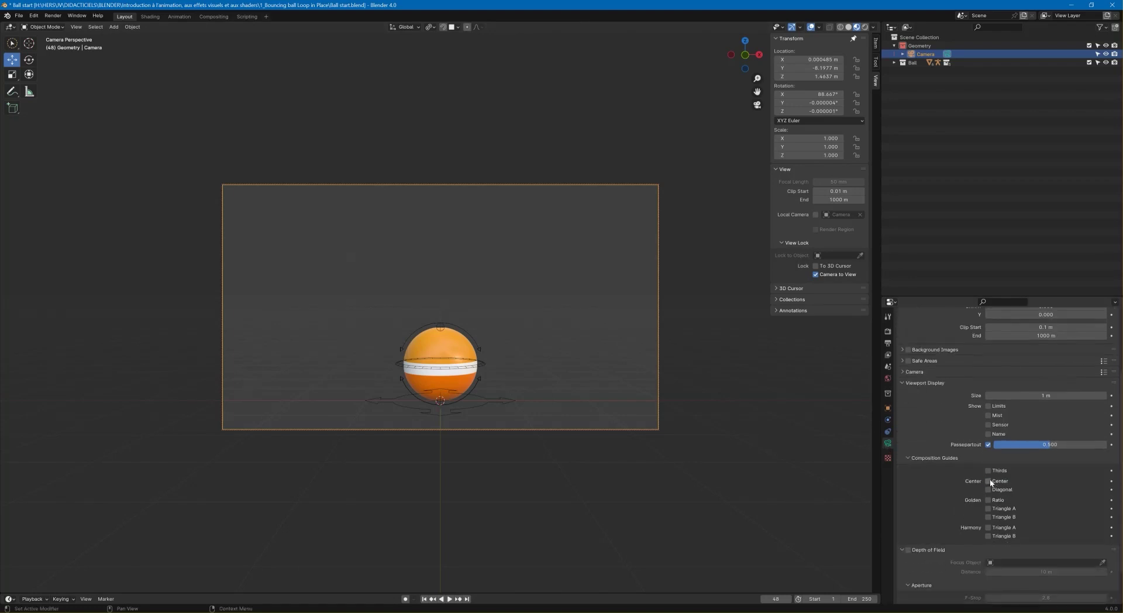
left_click(988, 480)
left_click(988, 481)
Turn off Camera to View so navigation stops moving the camera, and hide the viewport sidebar
left_click(811, 275)
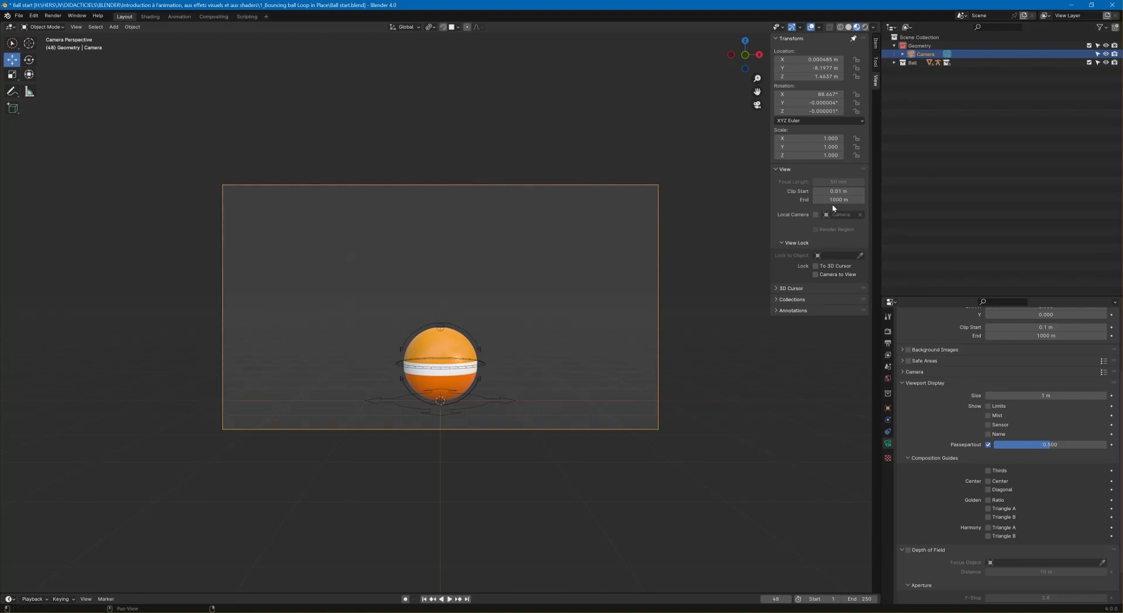
key("n")
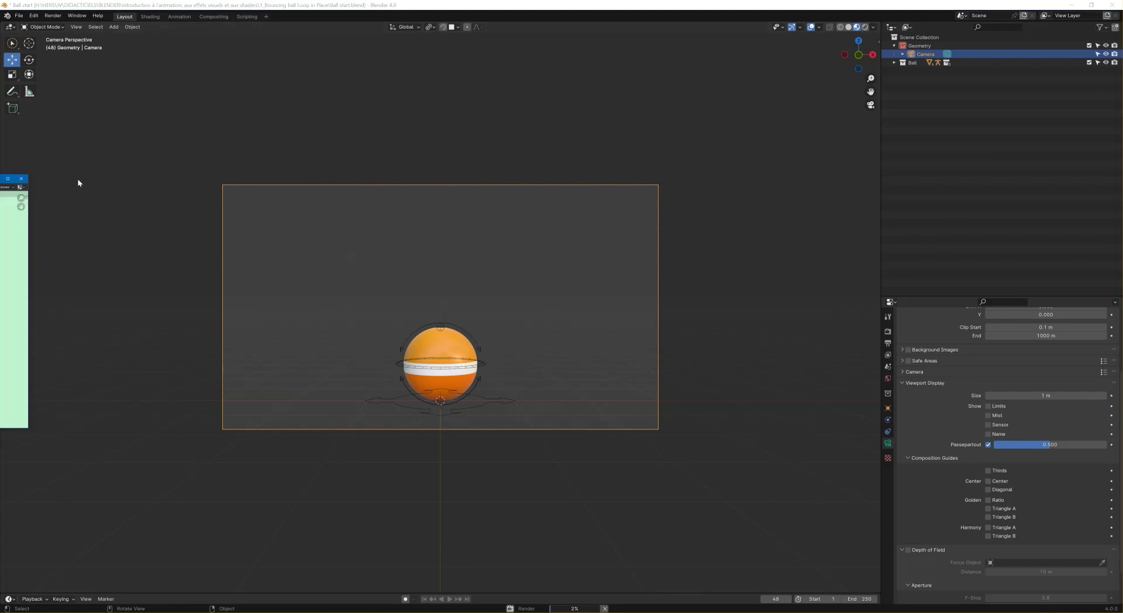
Test-render the current frame to inspect the ball against the world background, and close the render window
left_click_drag(535, 163, 541, 90)
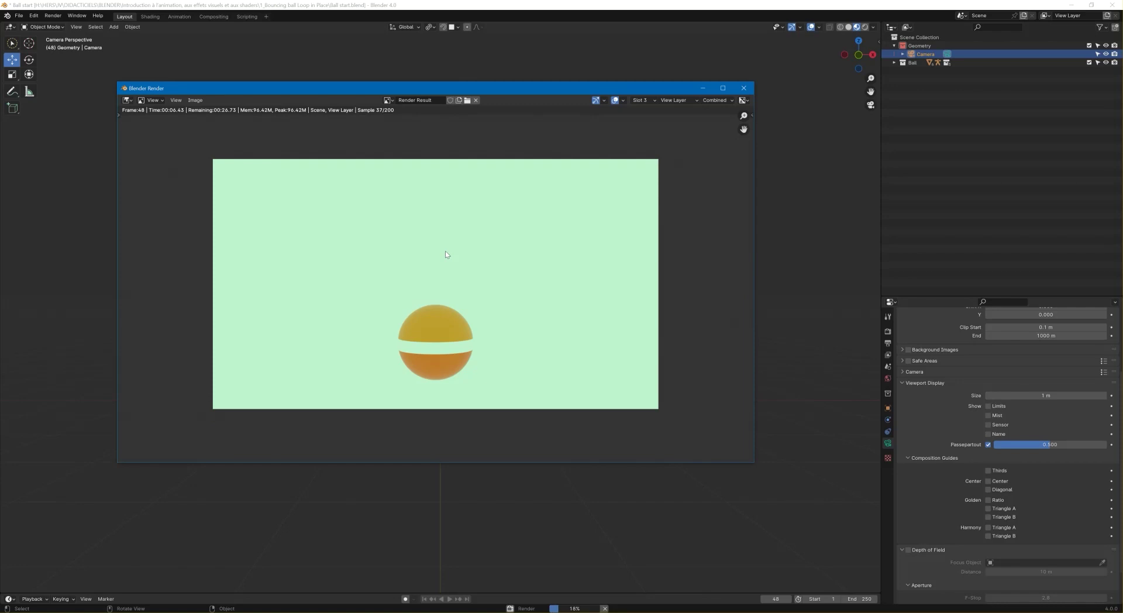
left_click(747, 87)
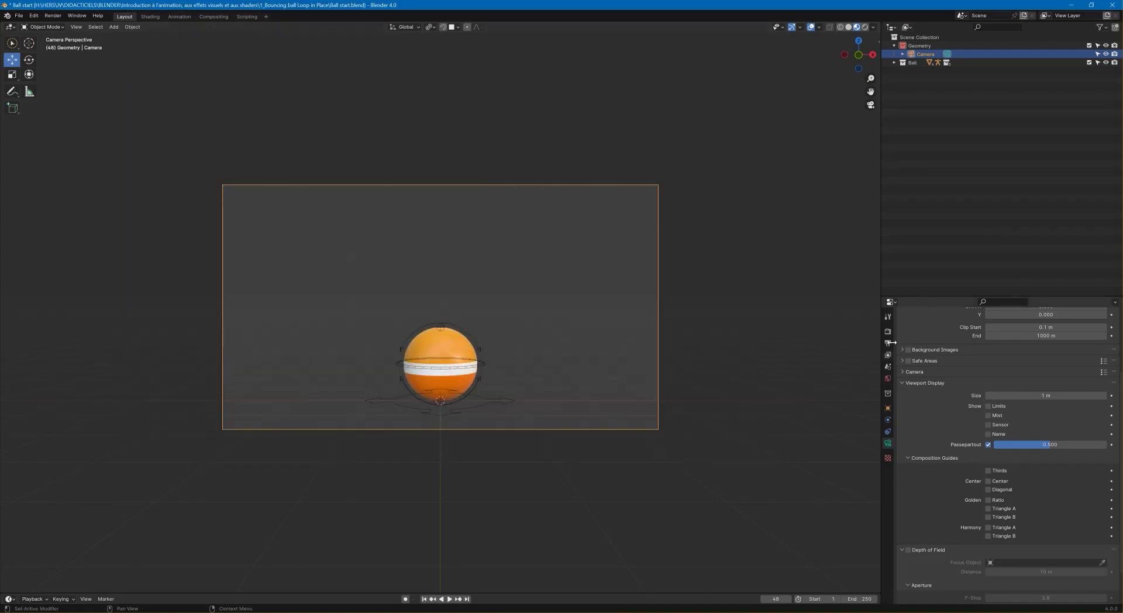
Enable the Transparent option in the render's Film settings
left_click(887, 379)
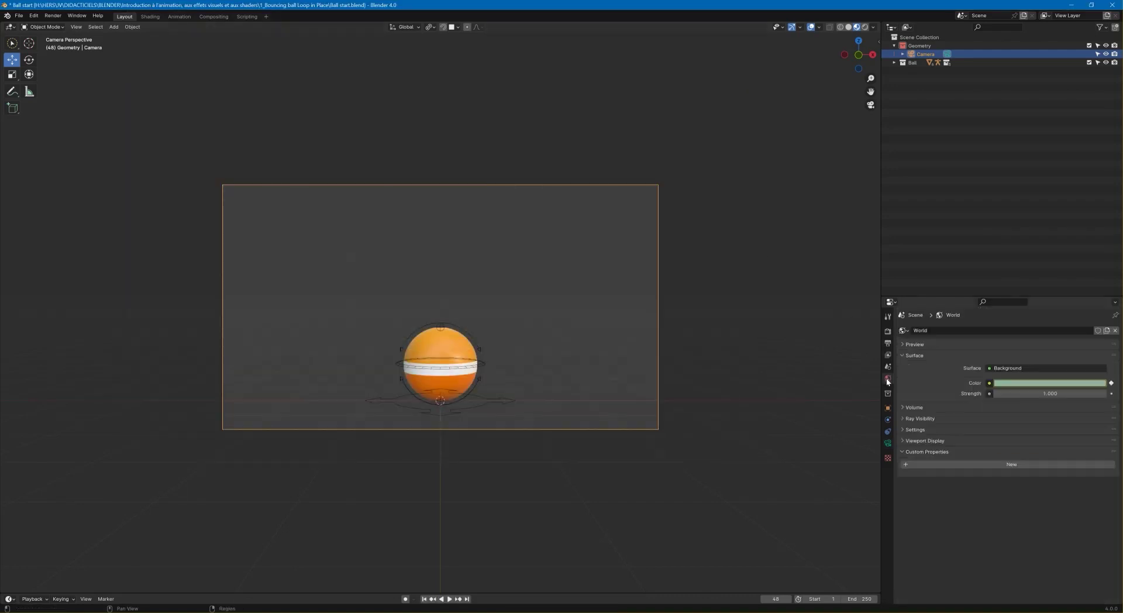
left_click(887, 332)
scroll(1015, 436, "down", 5)
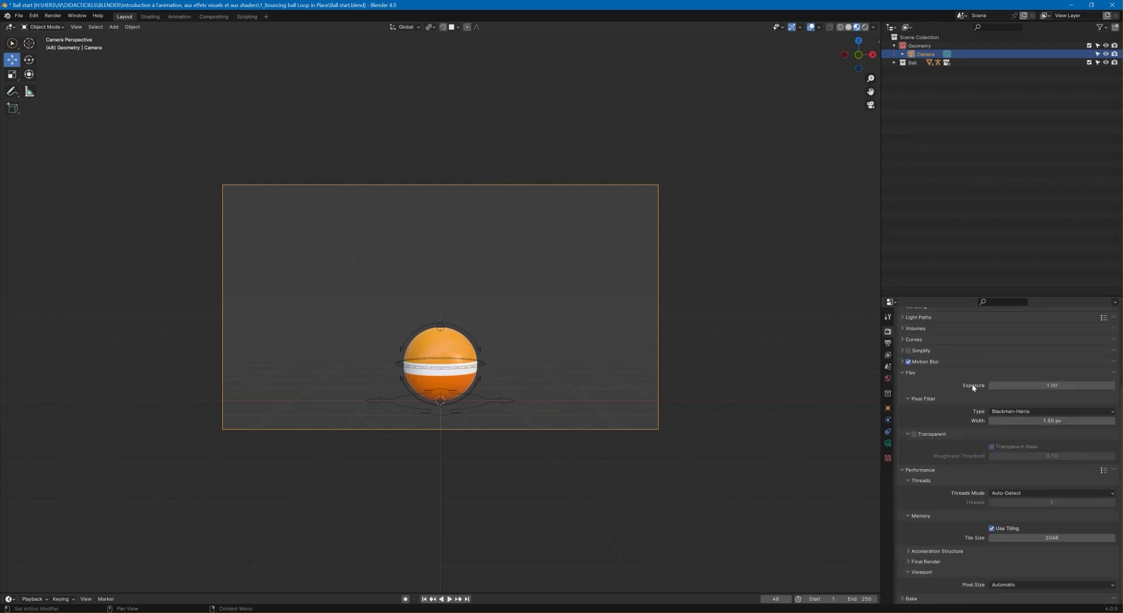
scroll(903, 376, "up", 6)
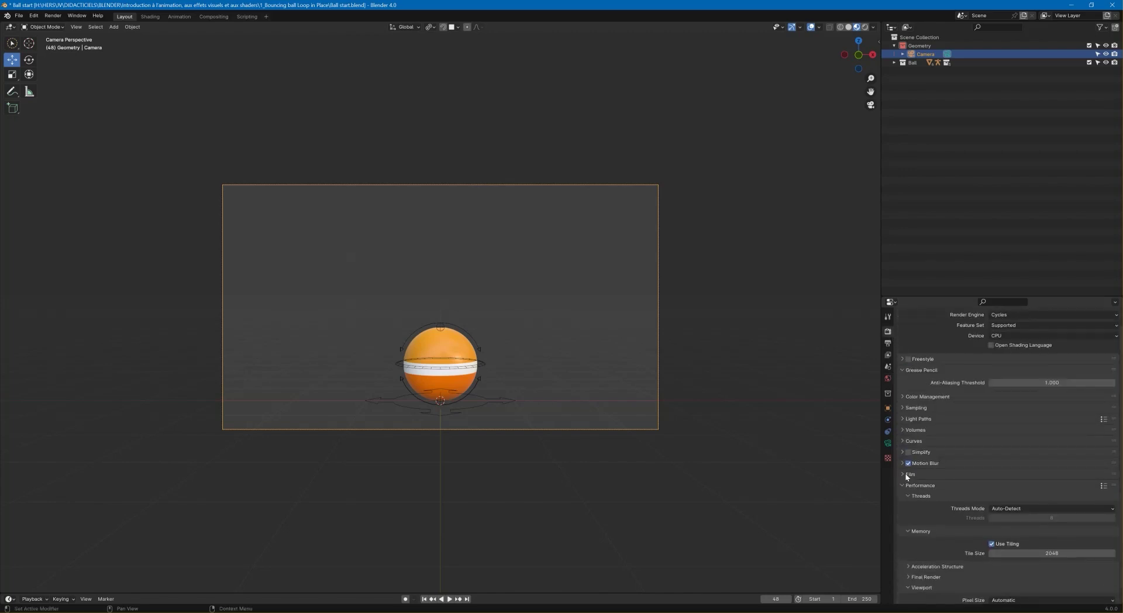
scroll(965, 450, "down", 4)
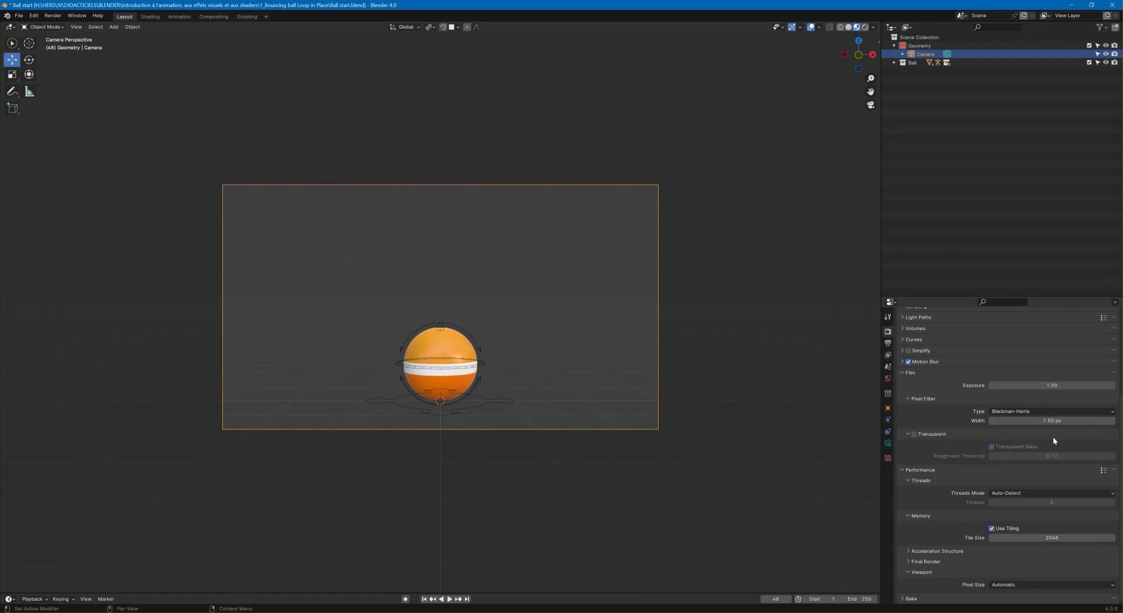
left_click(914, 434)
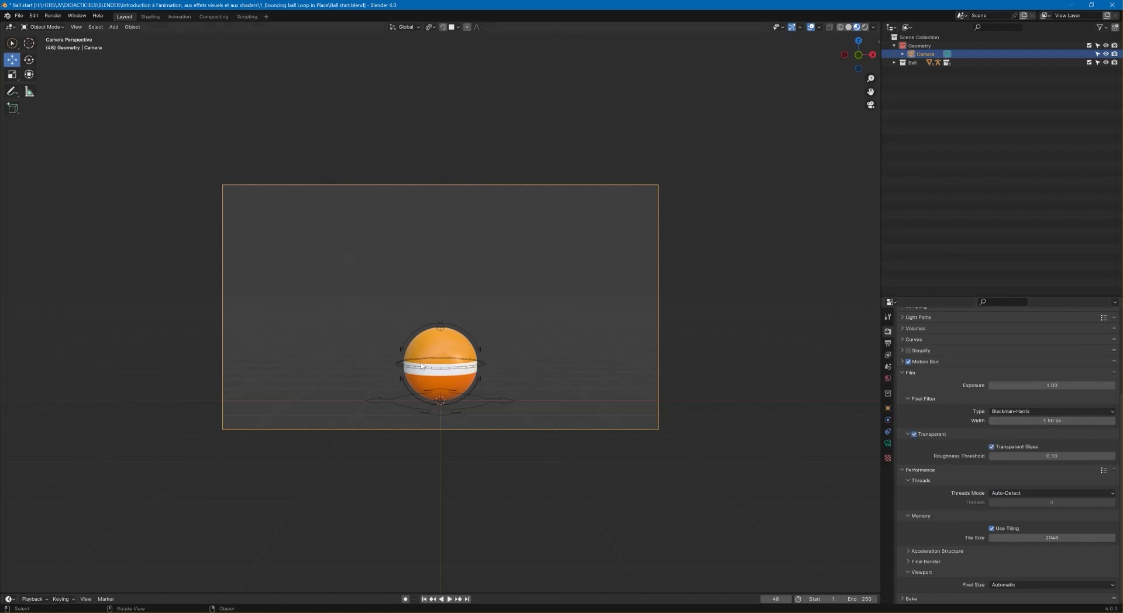
Render the current frame with the transparent film to check the background, and close the render
key("F12")
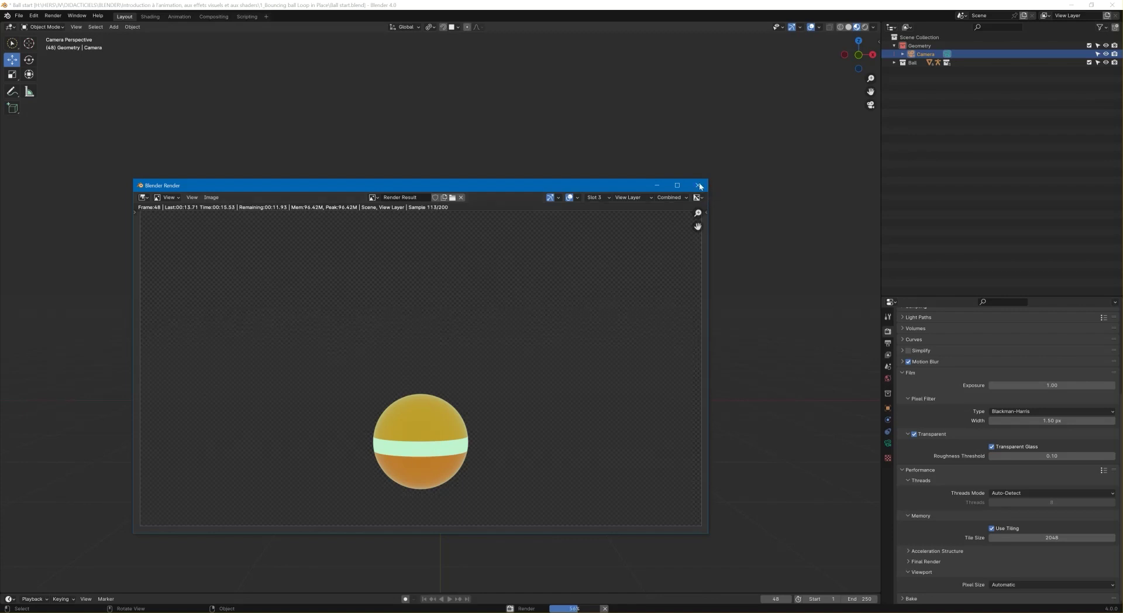
left_click(698, 185)
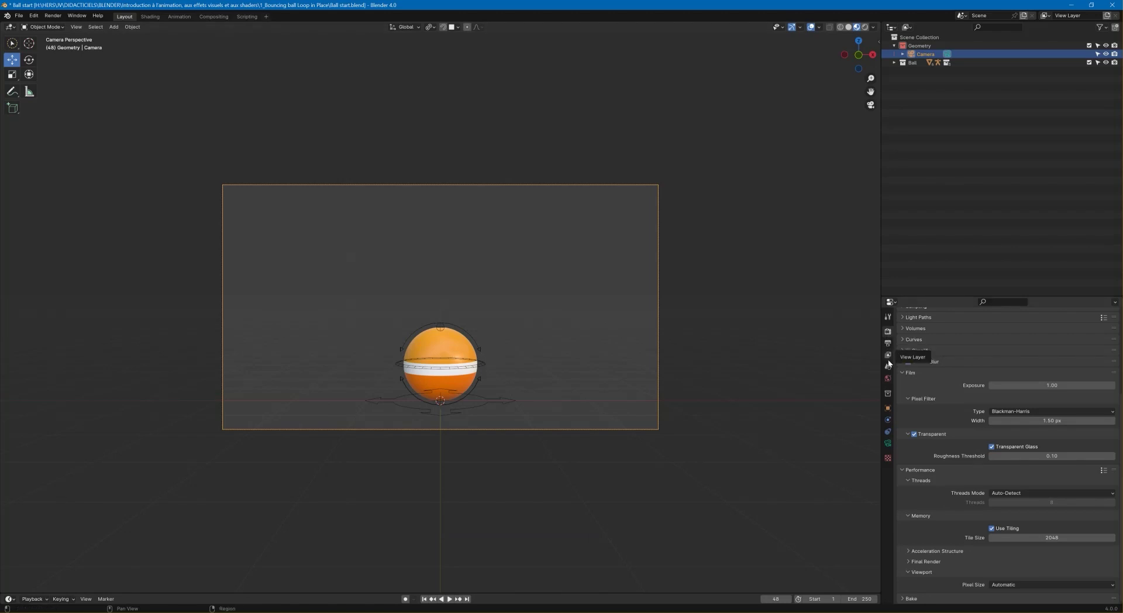
Examine the Exterior HDR images in the environments folder with the file explorer, copy that folder's path, and return to Blender
left_click(888, 378)
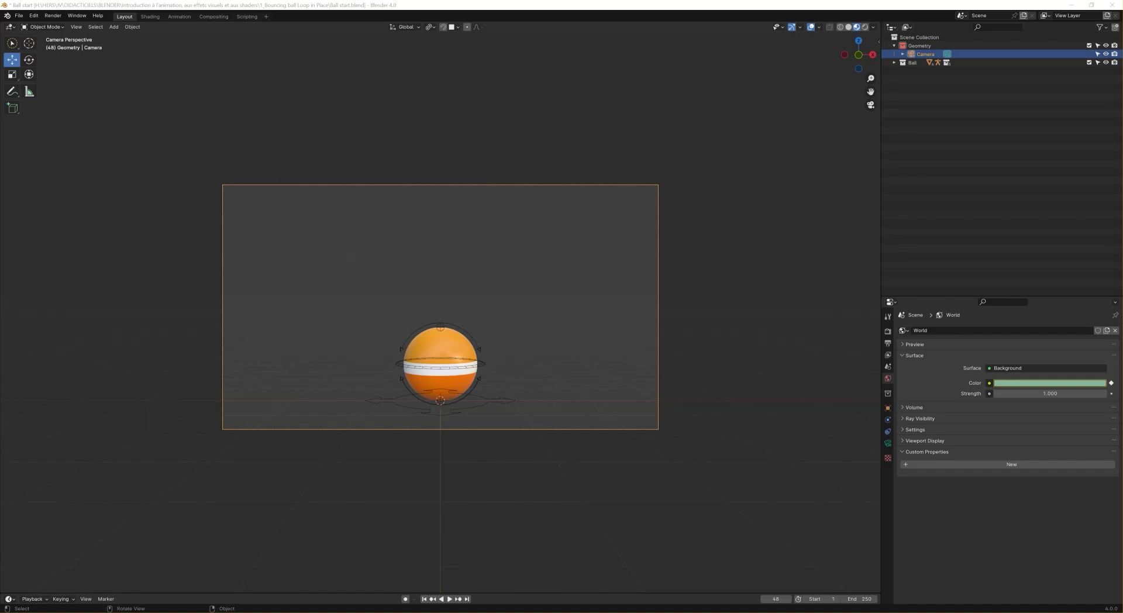
left_click_drag(0, 176, 580, 86)
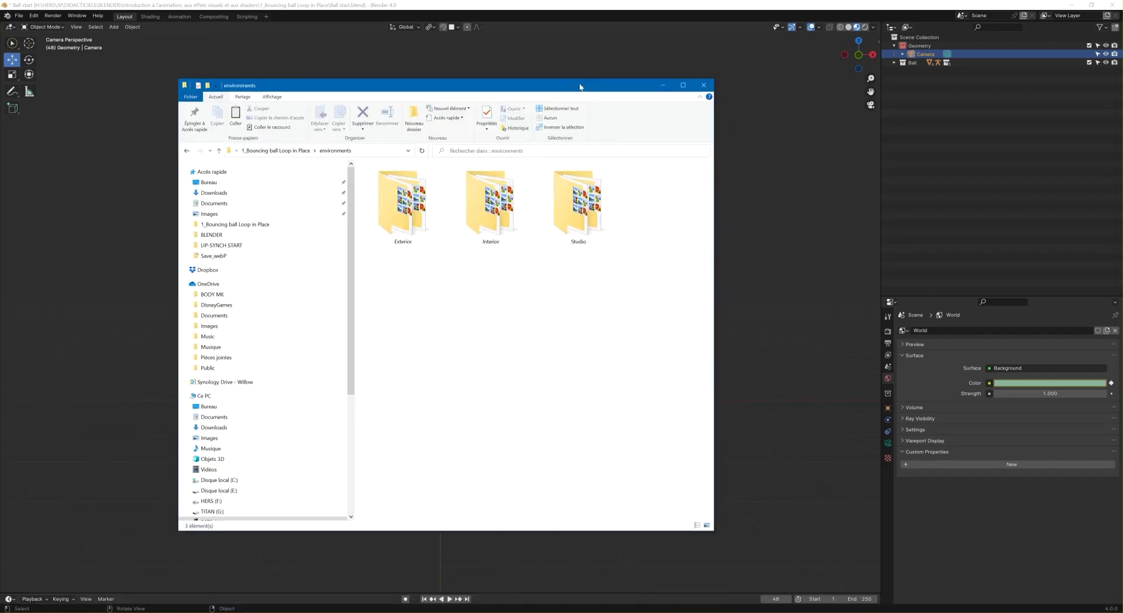
double_click(404, 204)
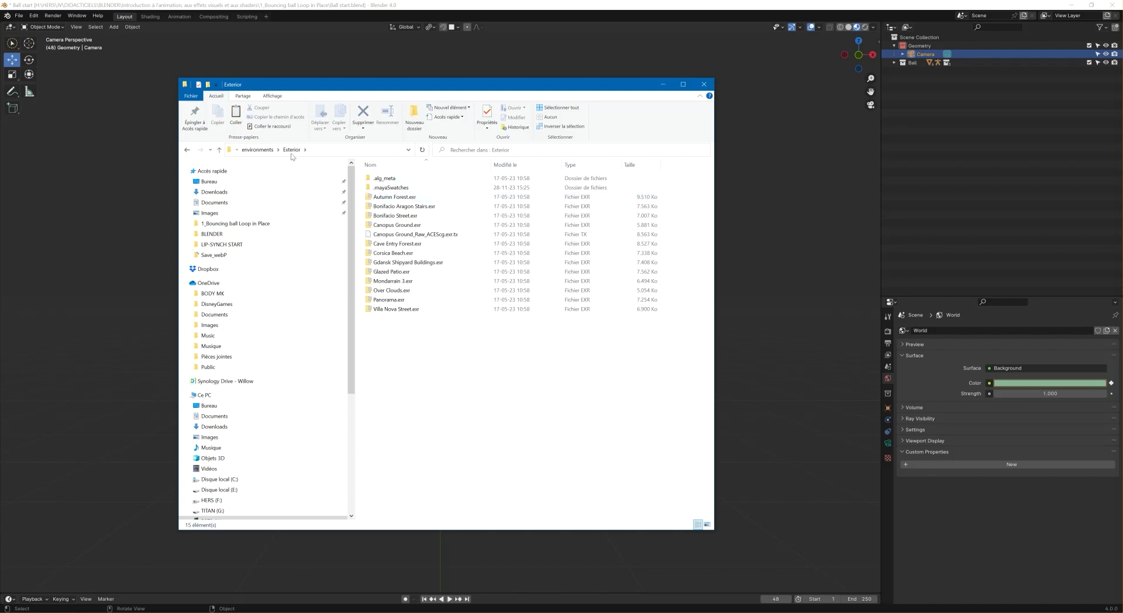
left_click(258, 149)
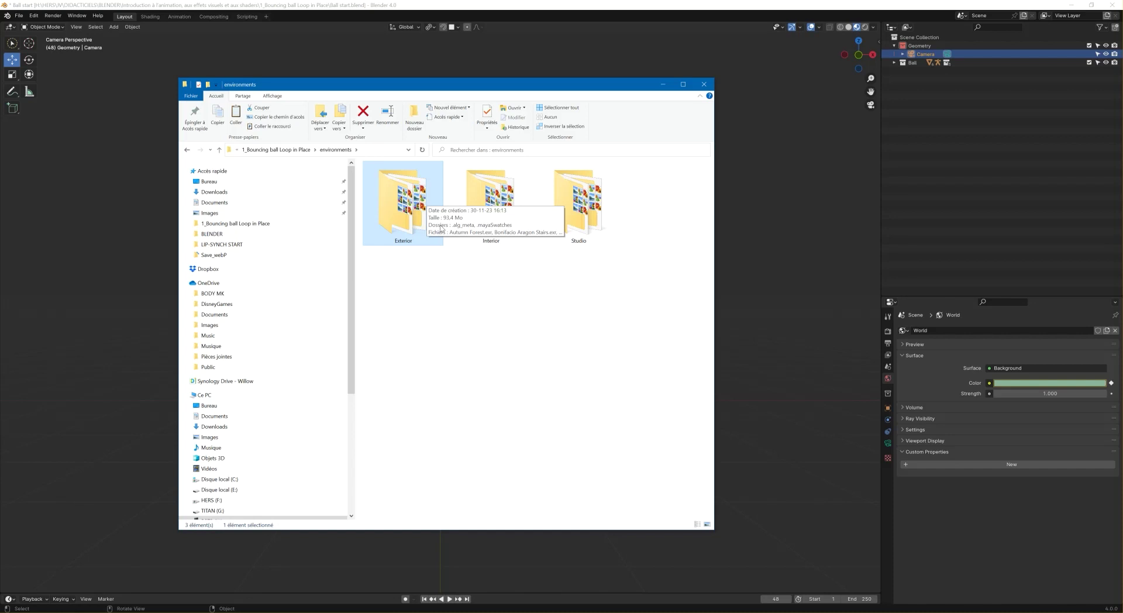
double_click(419, 210)
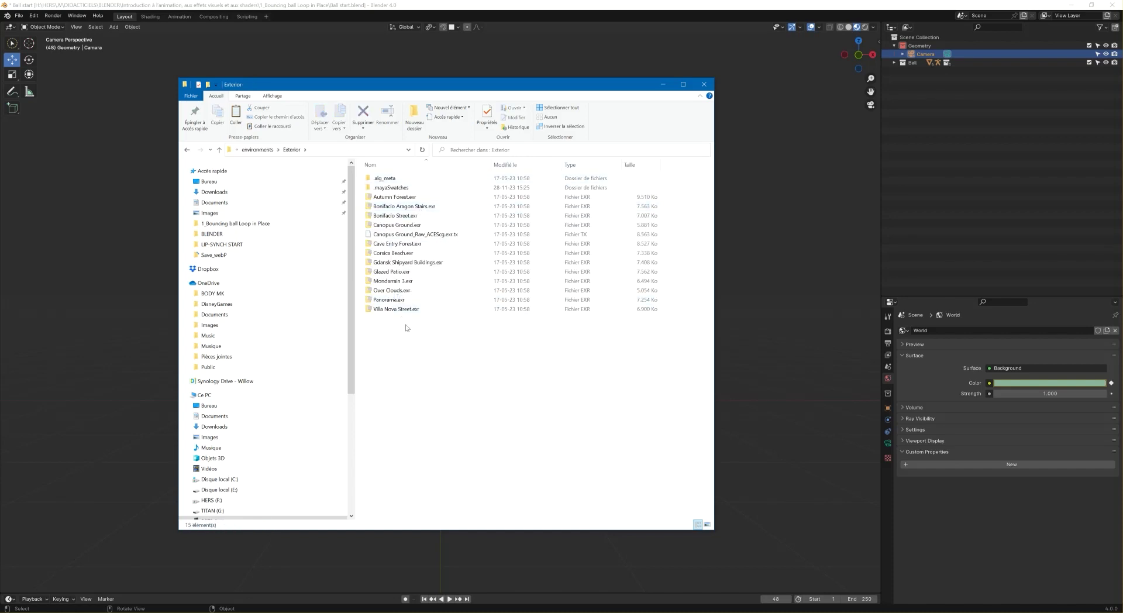
left_click(398, 197)
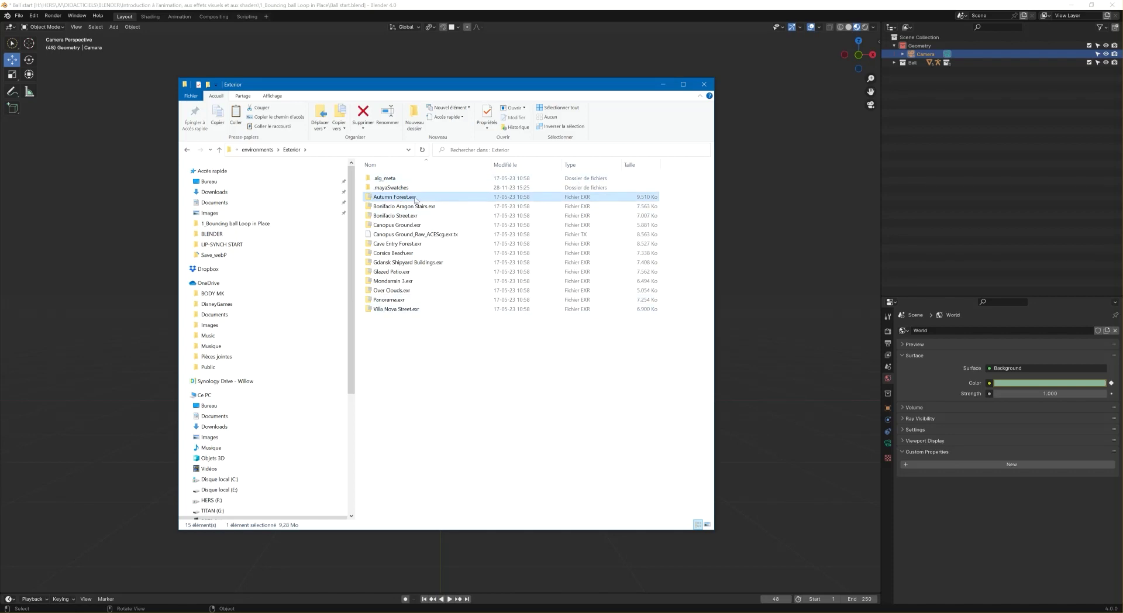
left_click(345, 150)
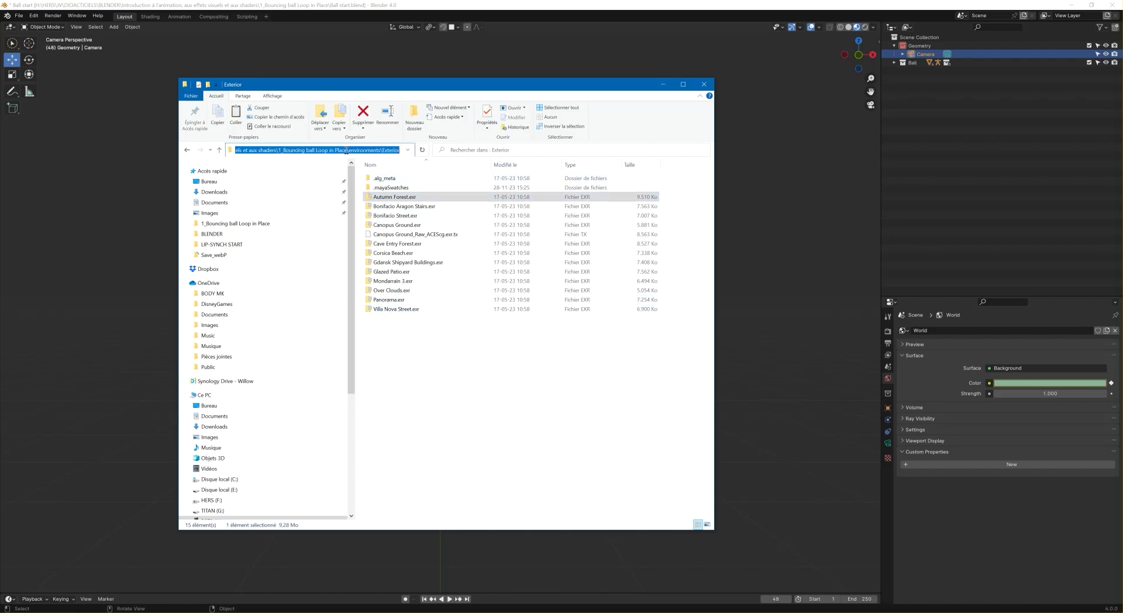
key("ctrl+c")
left_click(662, 84)
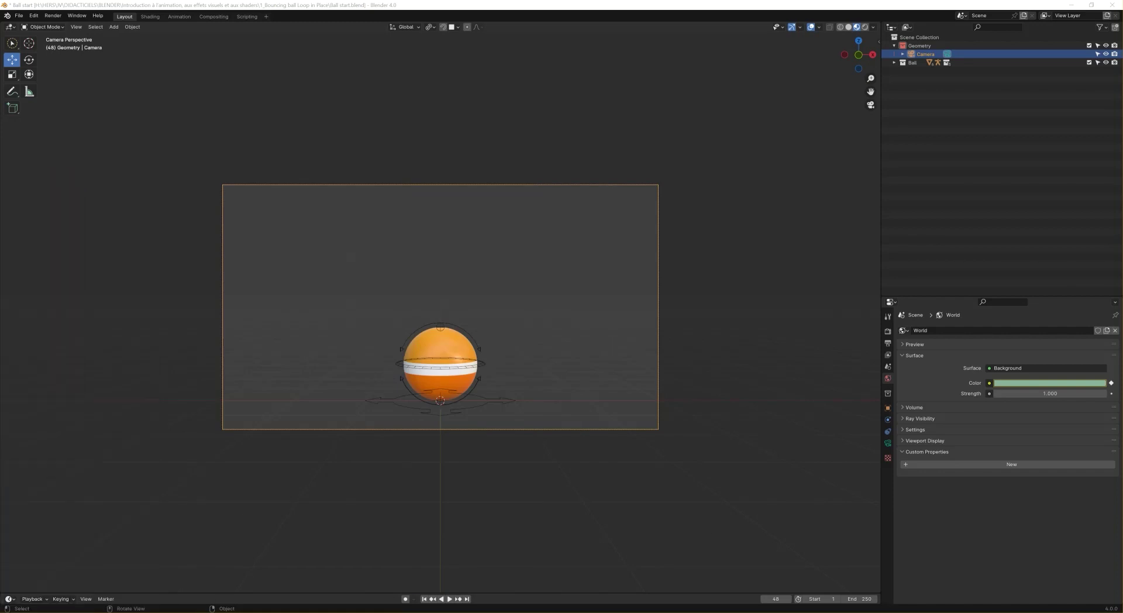
Assign an Environment Texture to the world's background color and load Autumn Forest.exr from the environments/Exterior folder
left_click(988, 383)
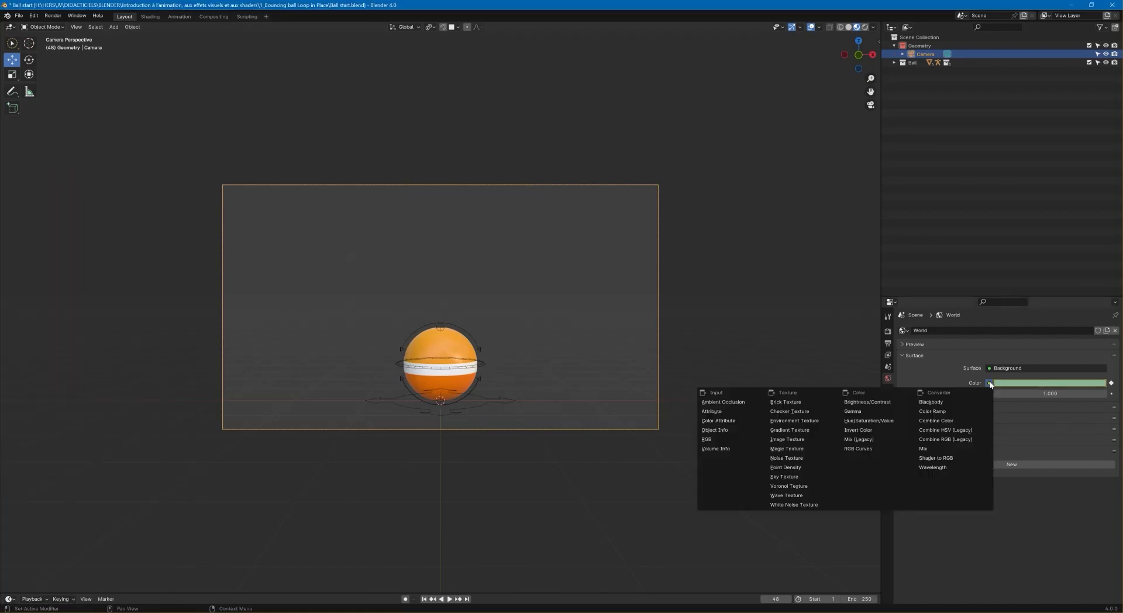
left_click(797, 420)
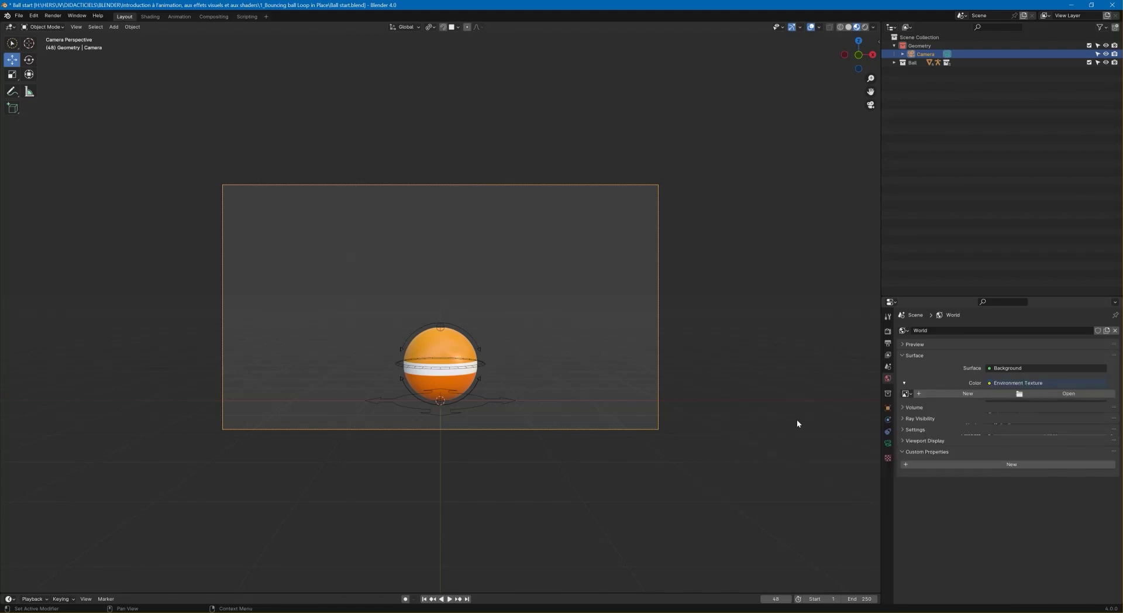
left_click(1074, 395)
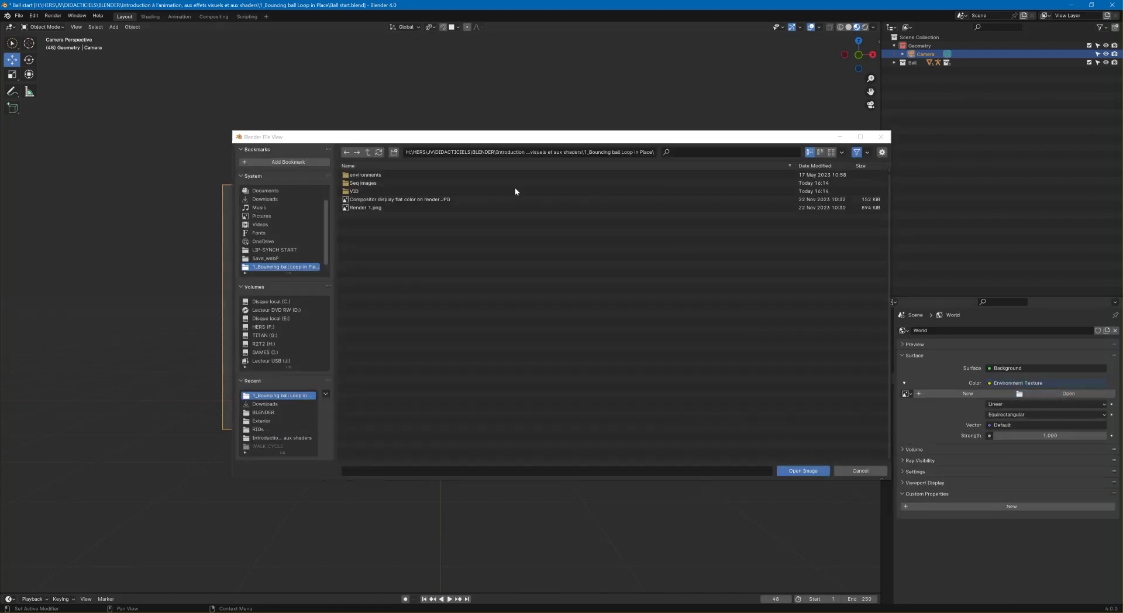
double_click(378, 175)
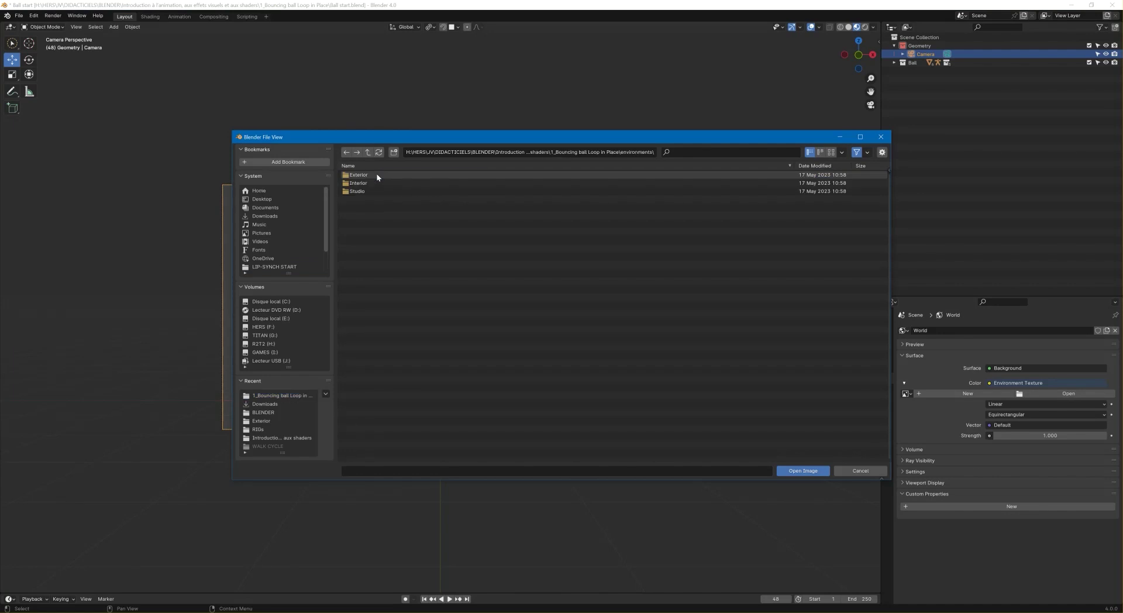
double_click(374, 175)
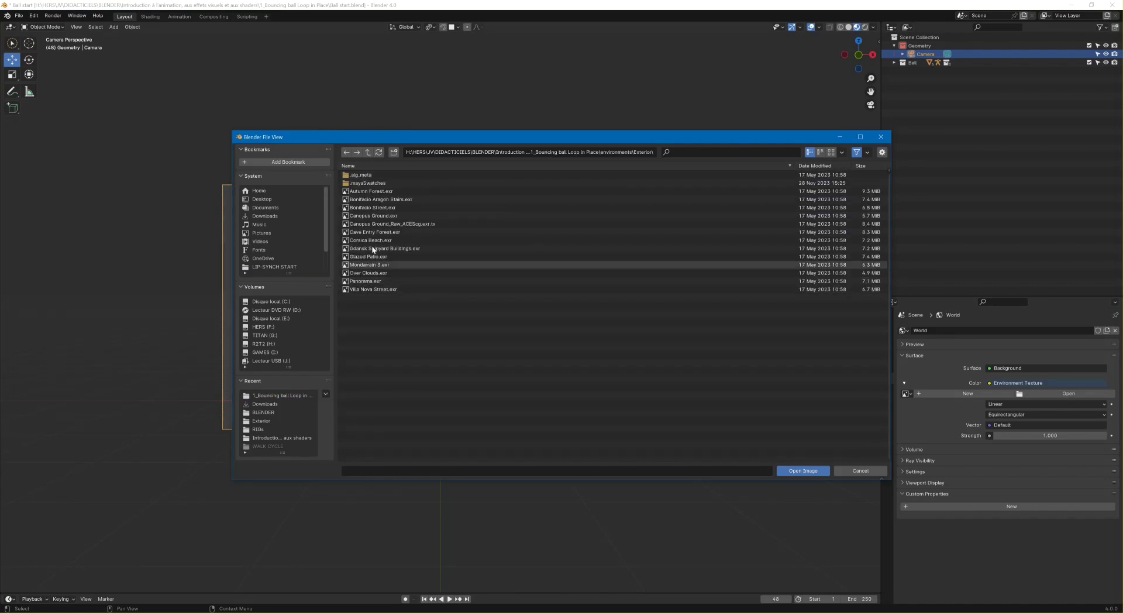
double_click(387, 191)
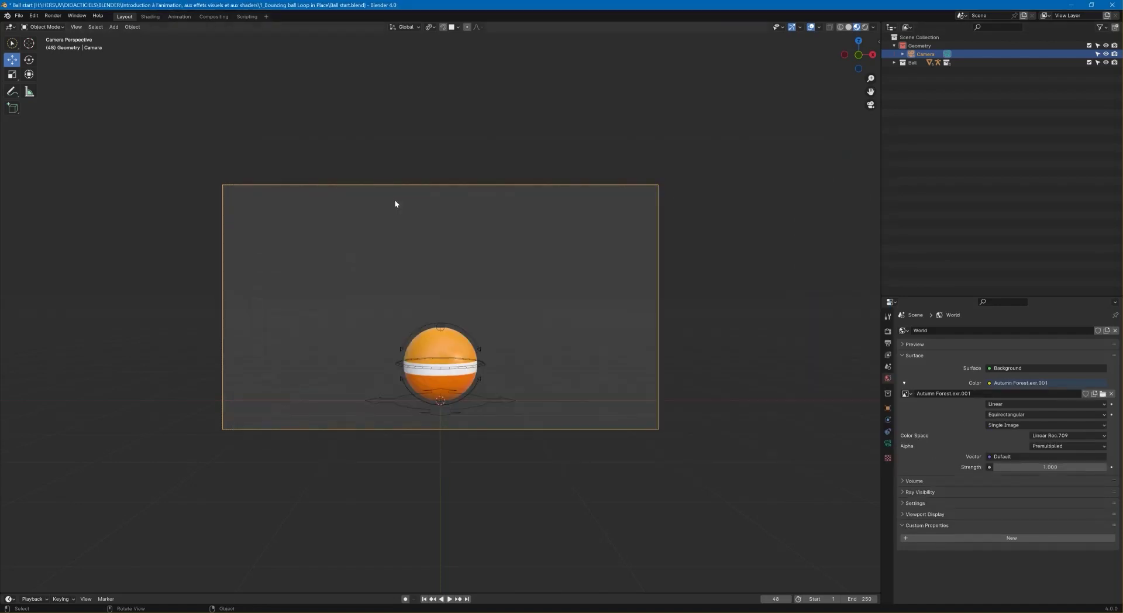
Render the current frame to inspect the ball lit by the Autumn Forest environment
key("F12")
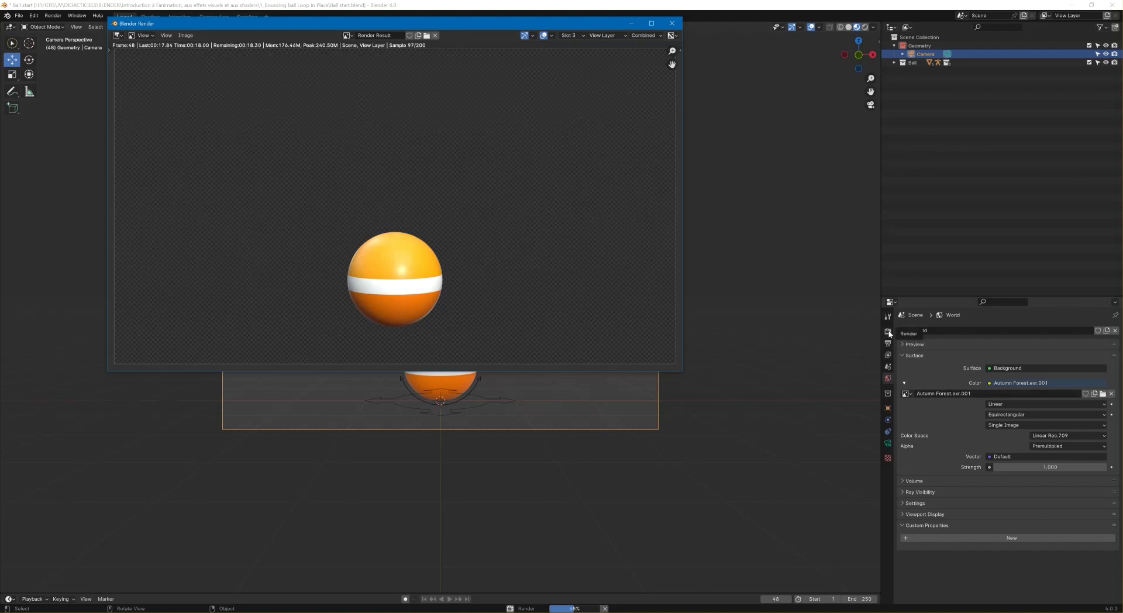
Render the current frame with the film's Transparent option off to check the Autumn Forest background, and re-enable transparency
left_click(888, 331)
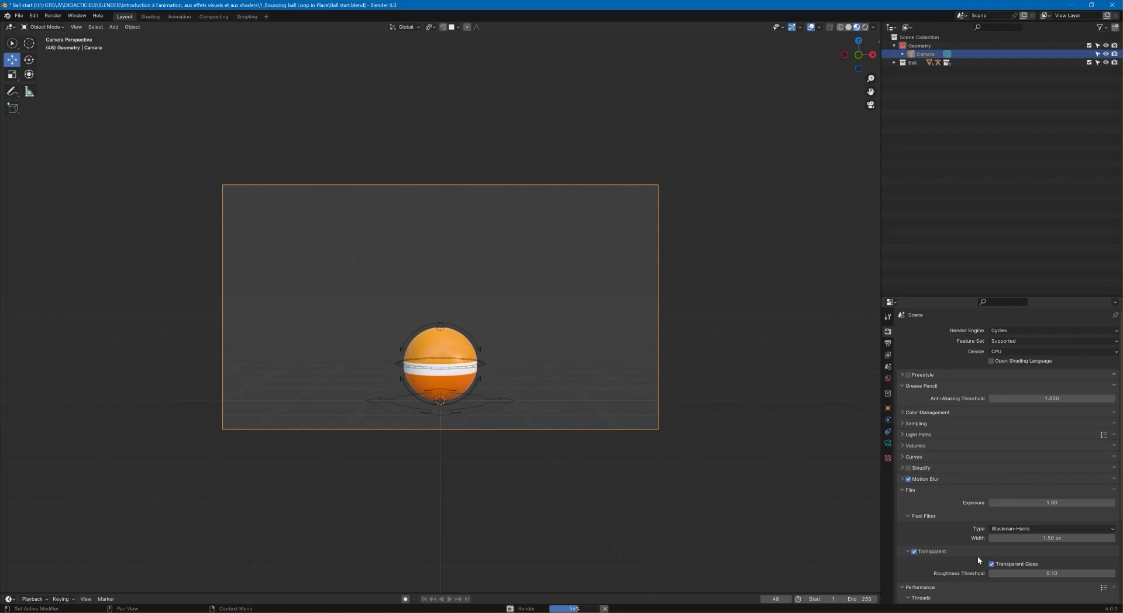
scroll(982, 524, "down", 5)
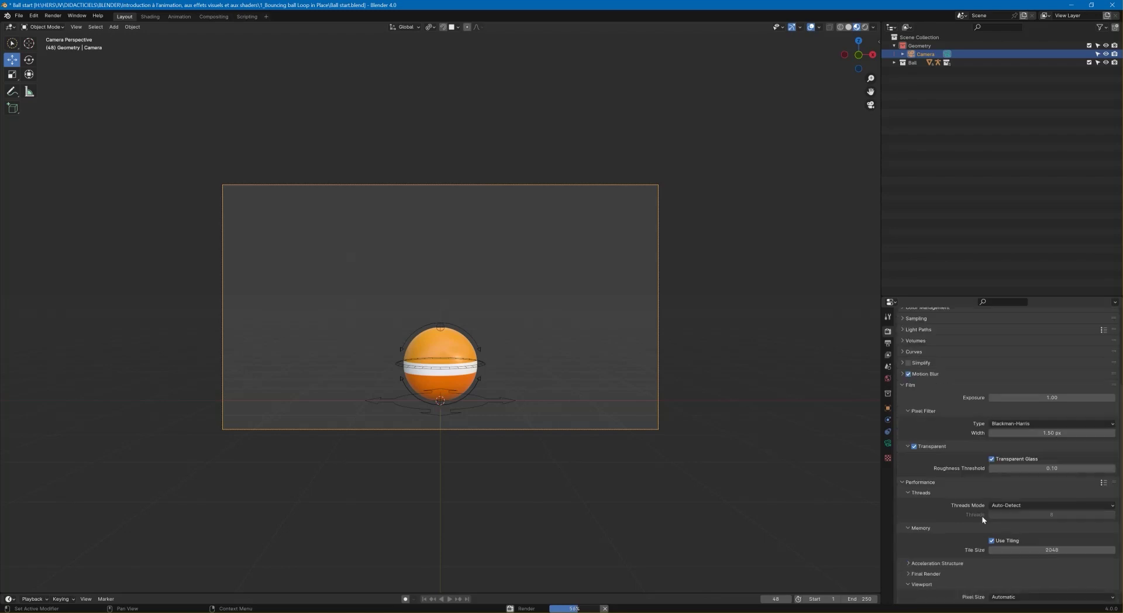
left_click(914, 446)
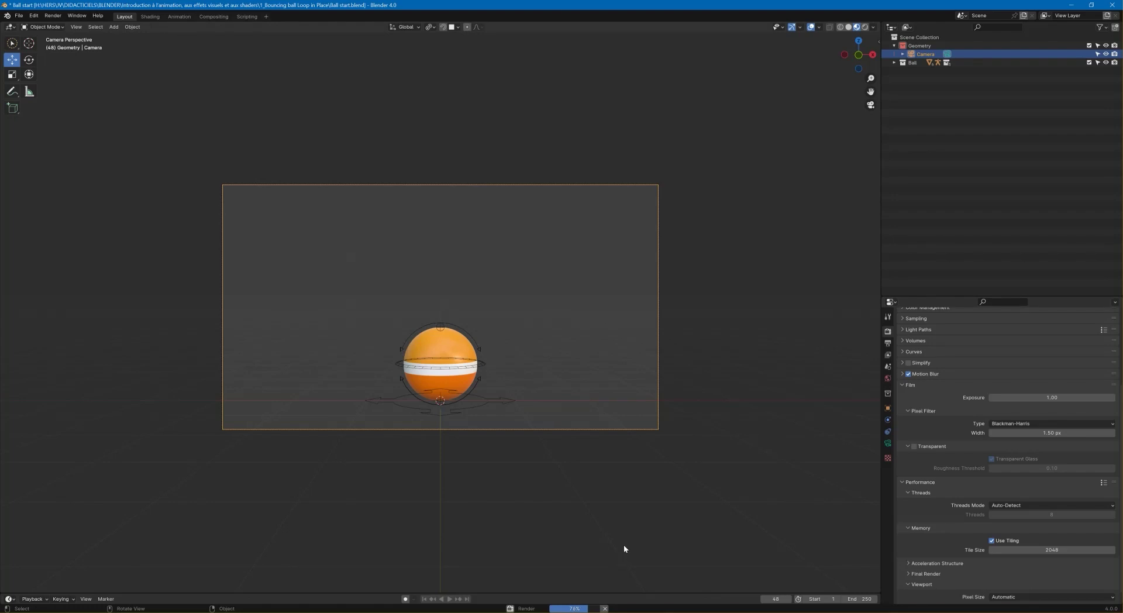
middle_click_drag(626, 525, 625, 526)
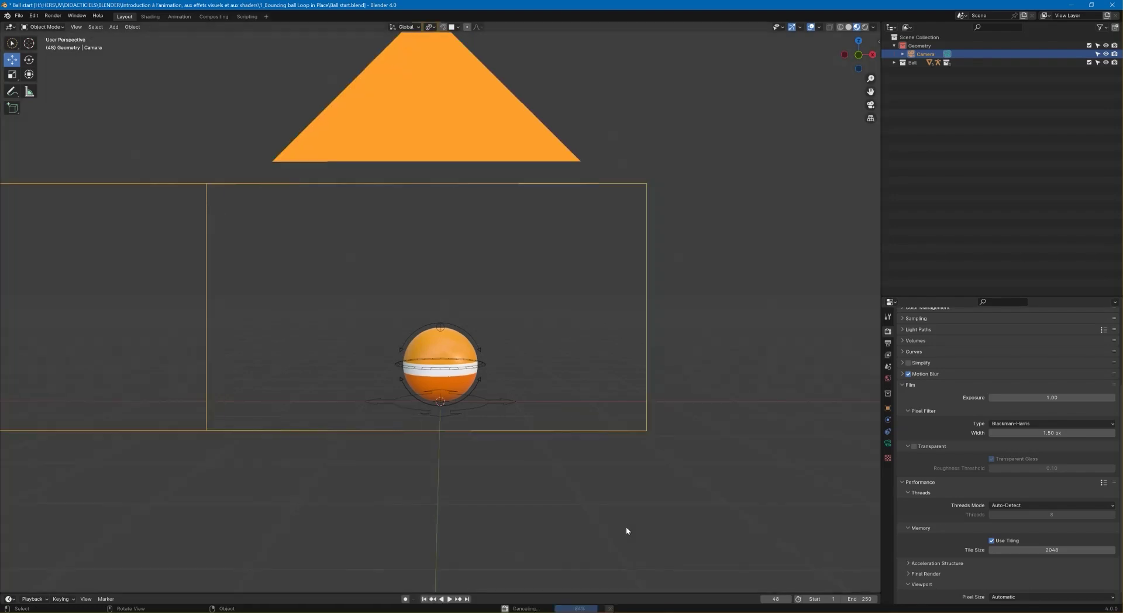
key("F12")
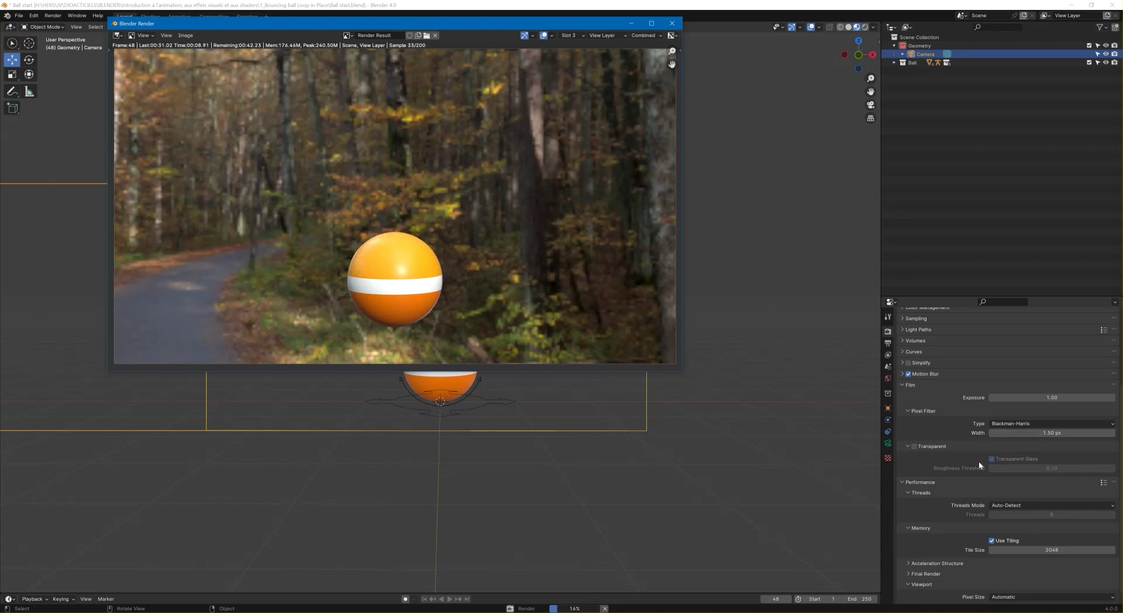
scroll(951, 434, "down", 1)
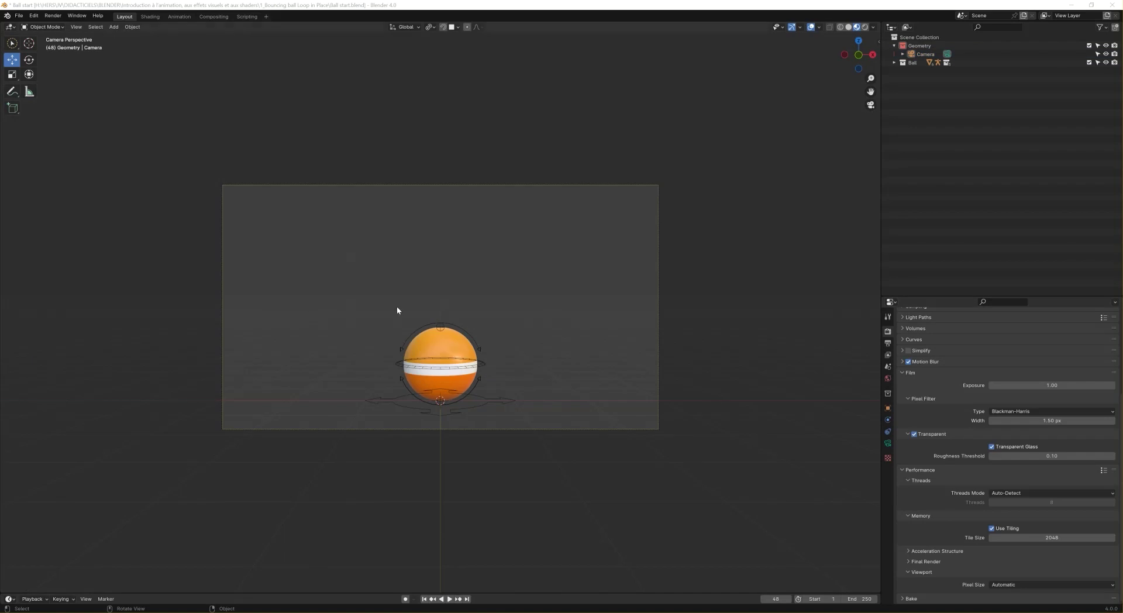
Add a 2 m mesh plane at the world origin beneath the ball
middle_click_drag(397, 308, 494, 356)
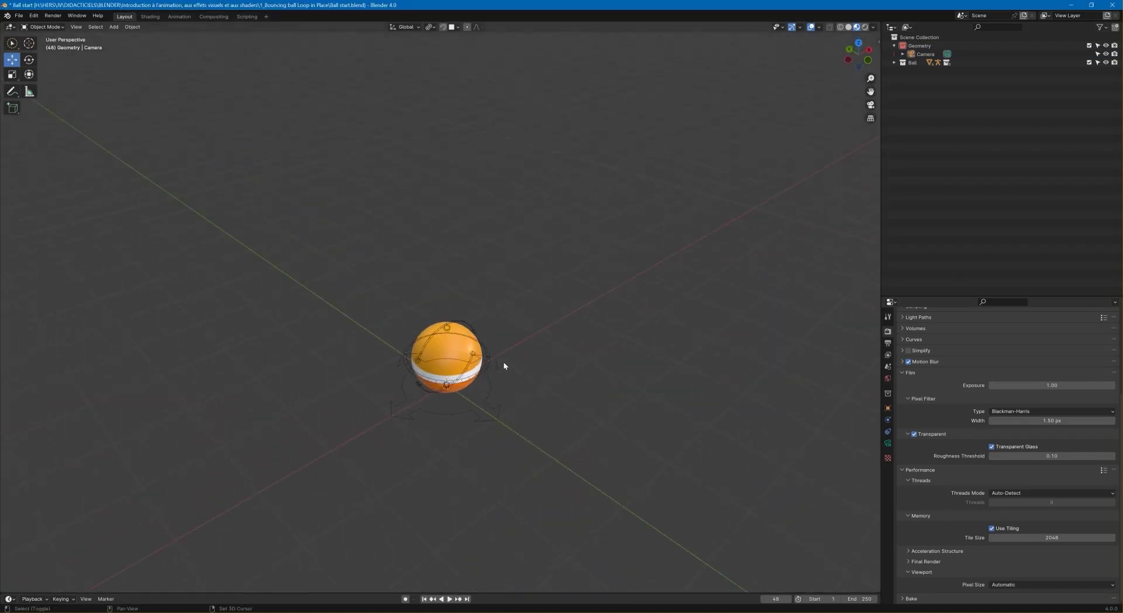
key("shift+a")
mouse_move(478, 243)
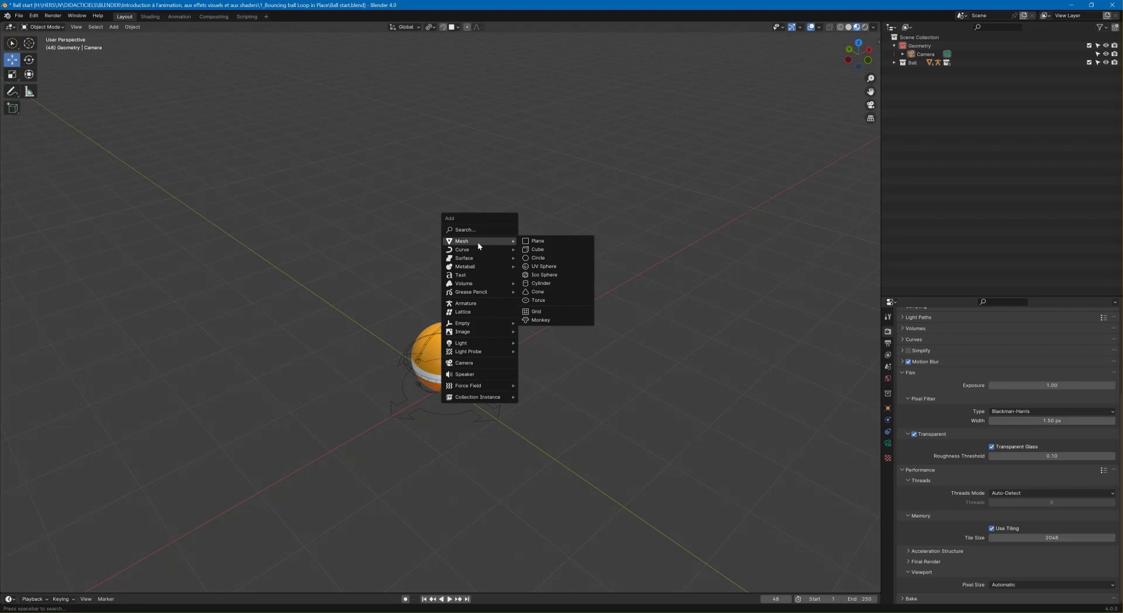
left_click(571, 243)
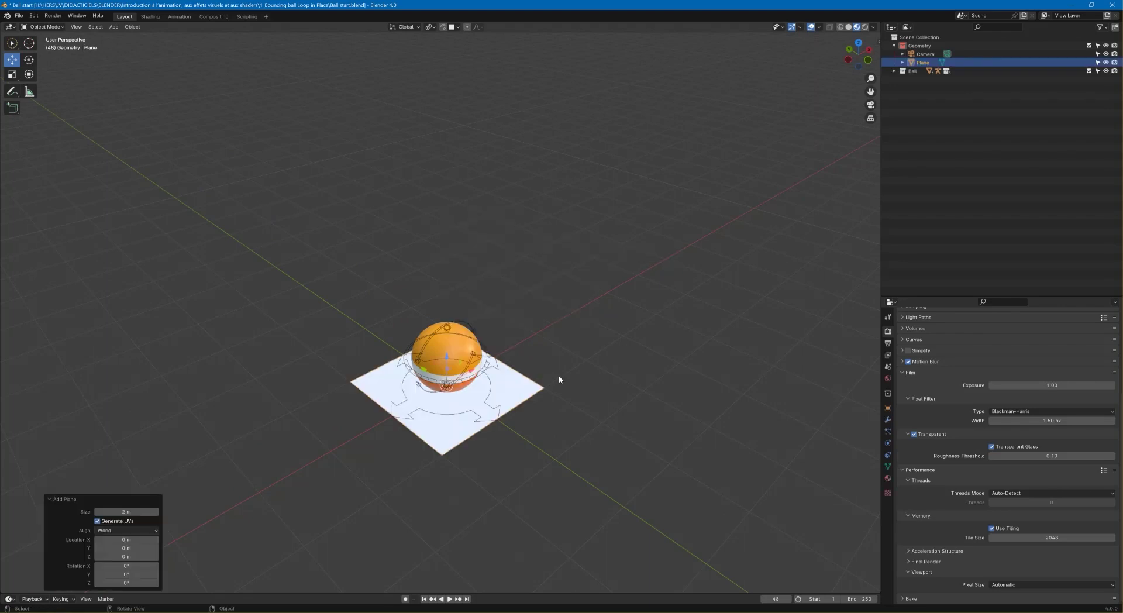
middle_click_drag(538, 376, 583, 370)
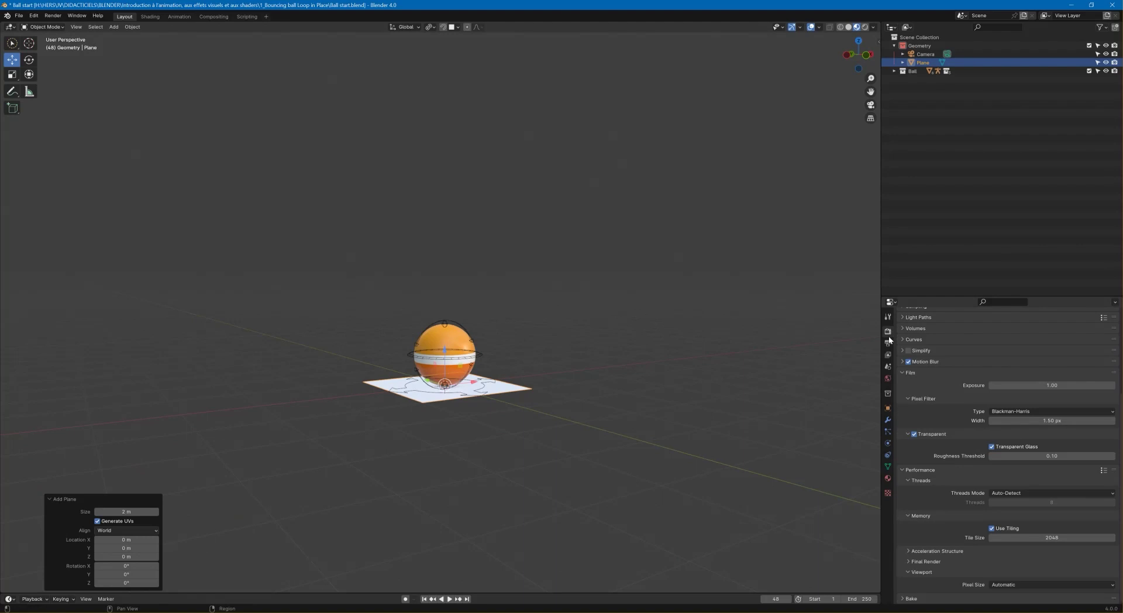
left_click(889, 319)
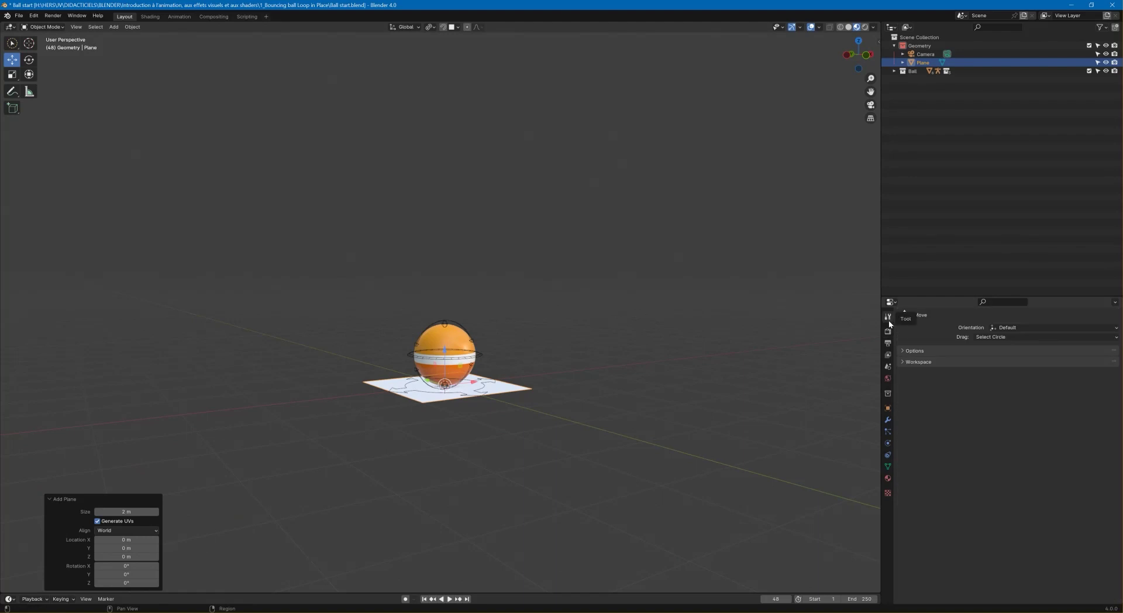
left_click(888, 331)
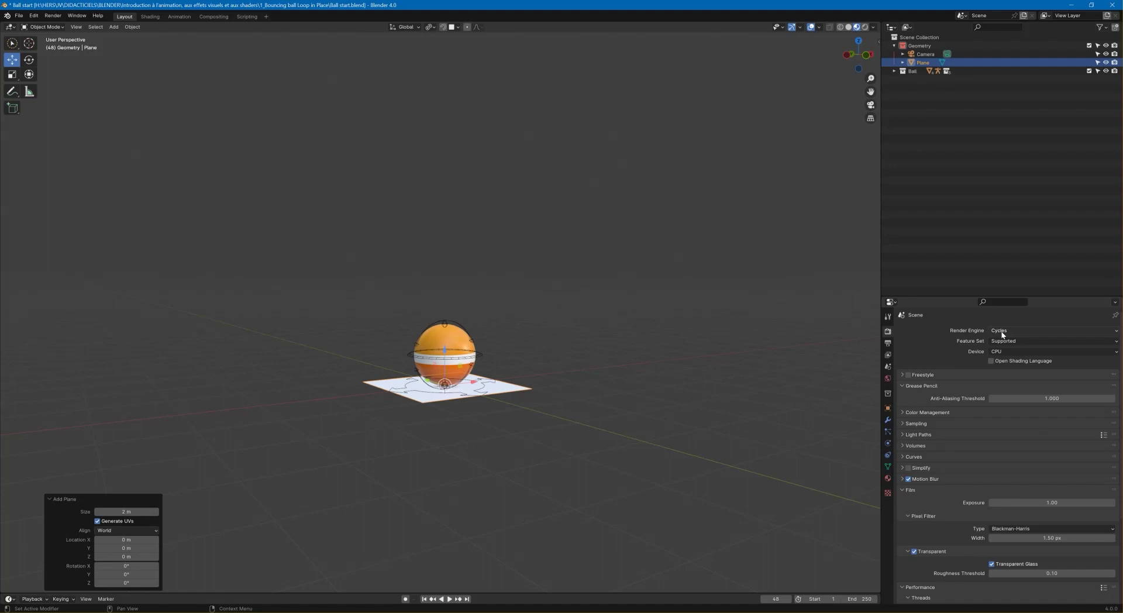
Scale the plane by about 4.04 along X and about -3.56 along Y to form a ground surface
middle_click_drag(594, 359, 612, 397)
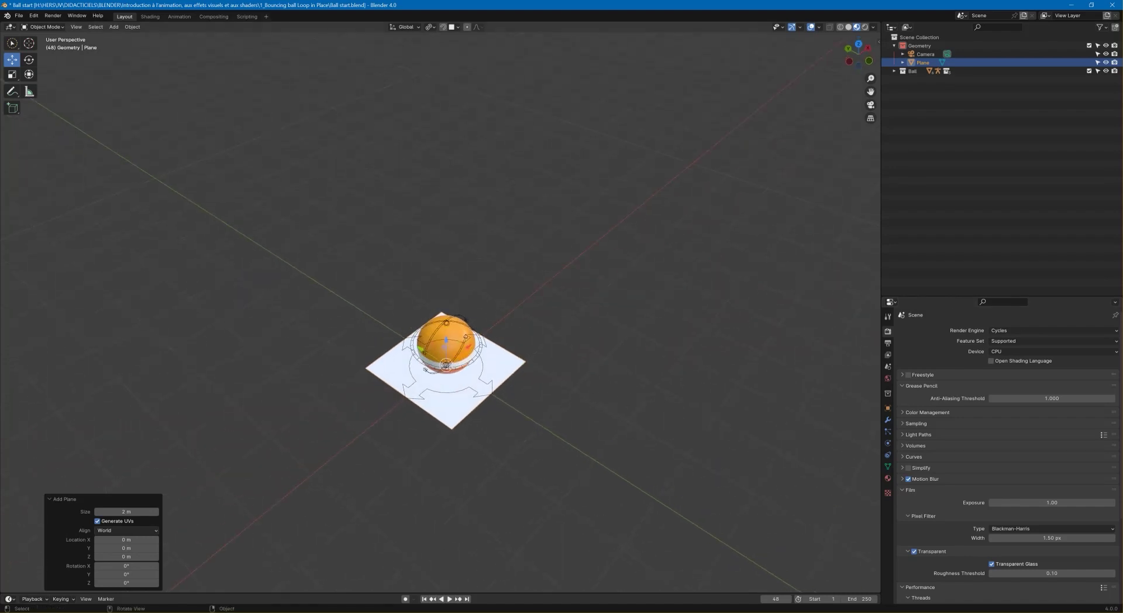
key("s")
key("x")
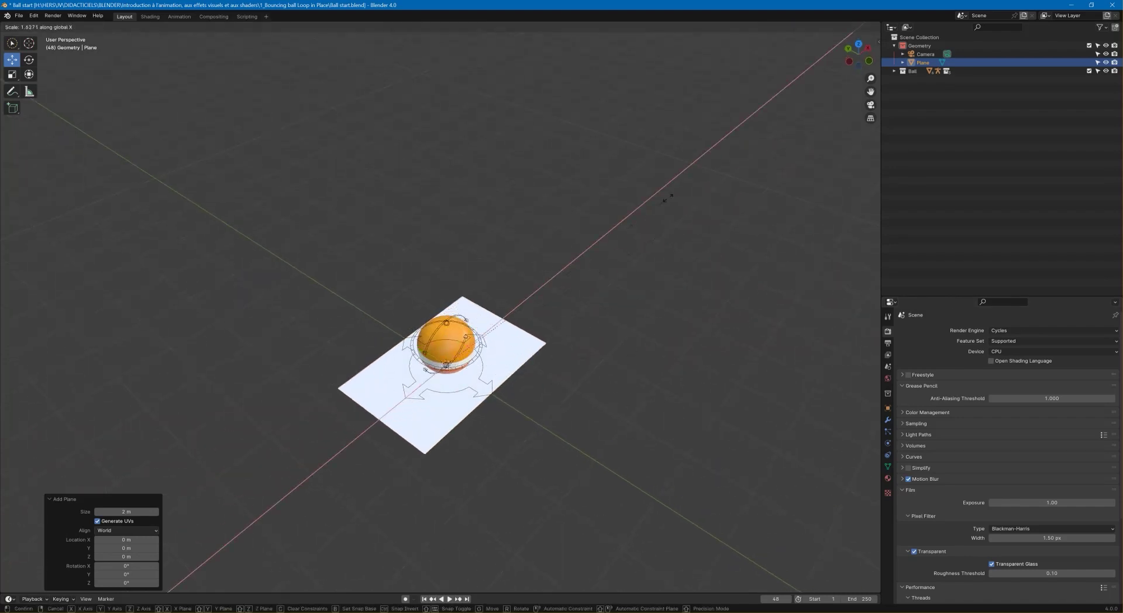
left_click(826, 409)
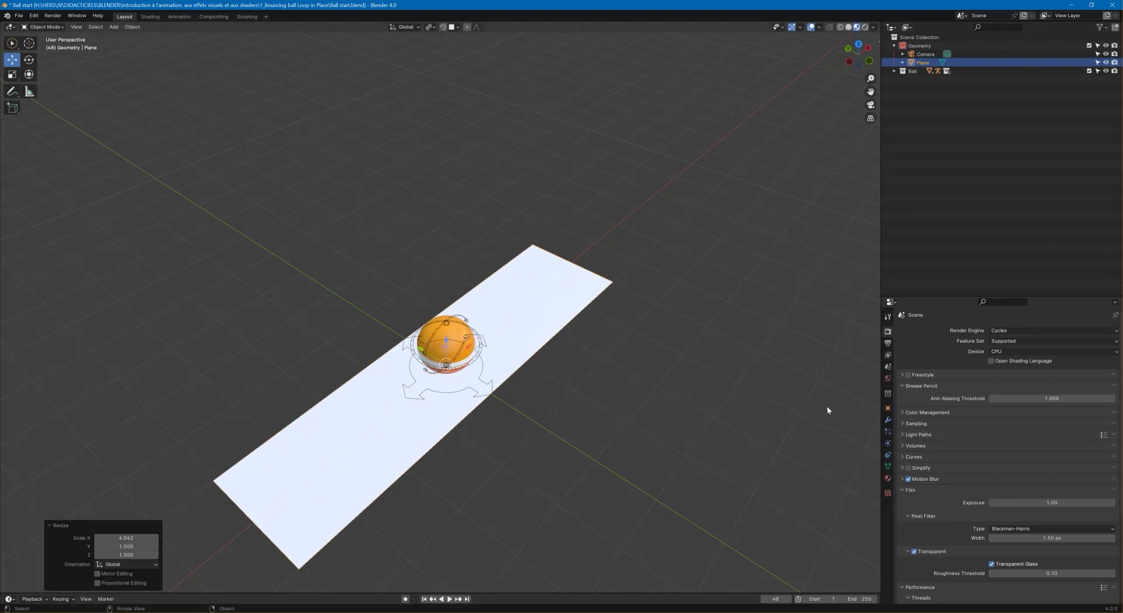
key("s")
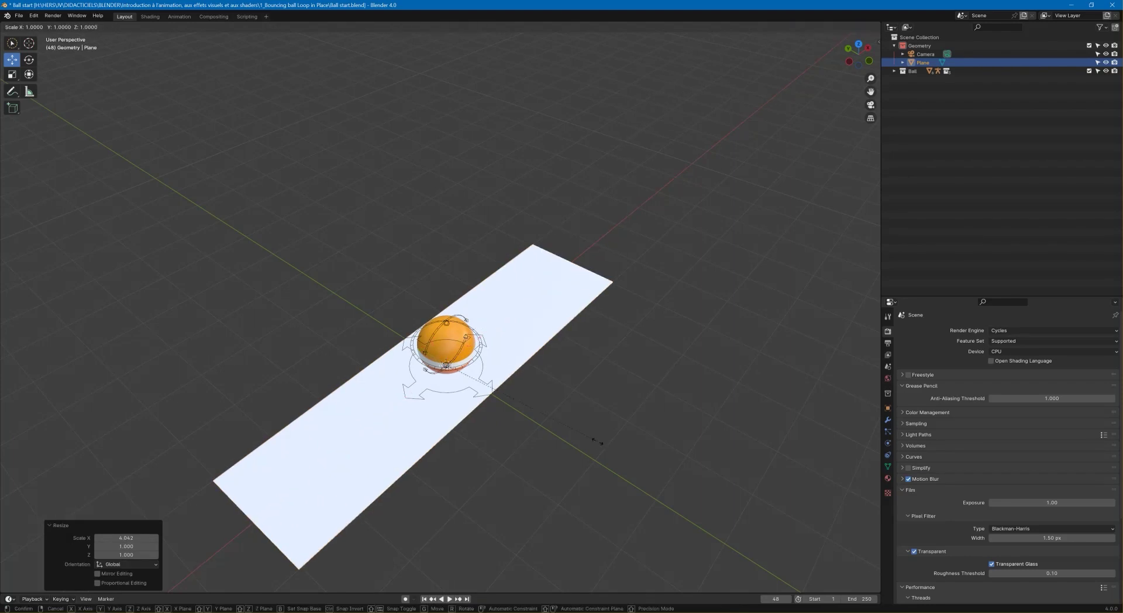
key("y")
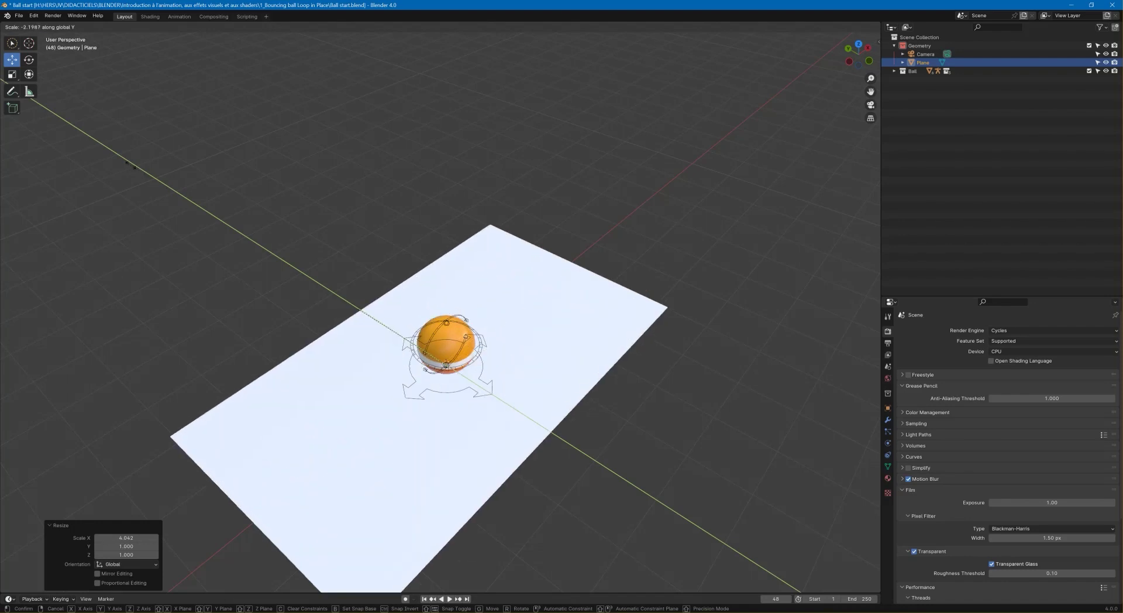
left_click(781, 286)
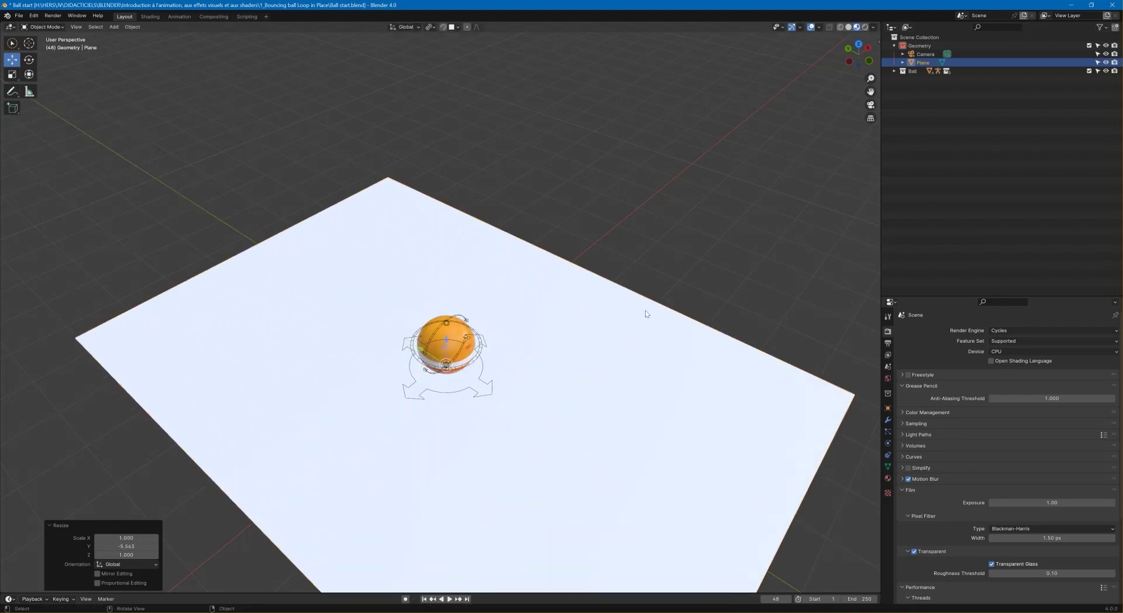
Scale the whole plane uniformly by about 0.8 and stretch it along X by about 3.6
key("s")
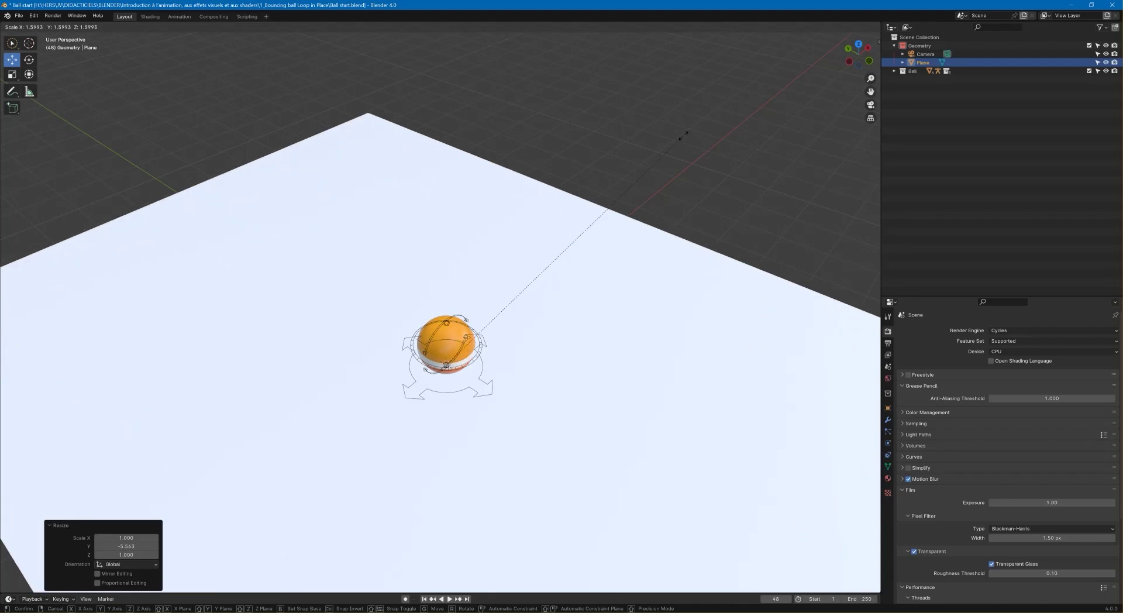
left_click(577, 254)
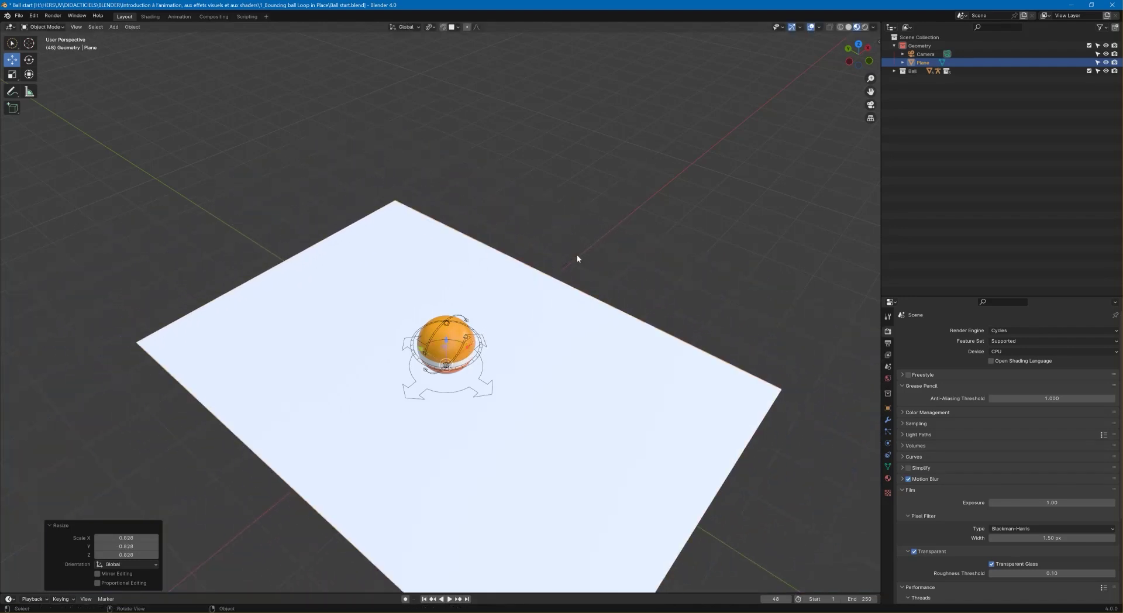
key("s")
key("x")
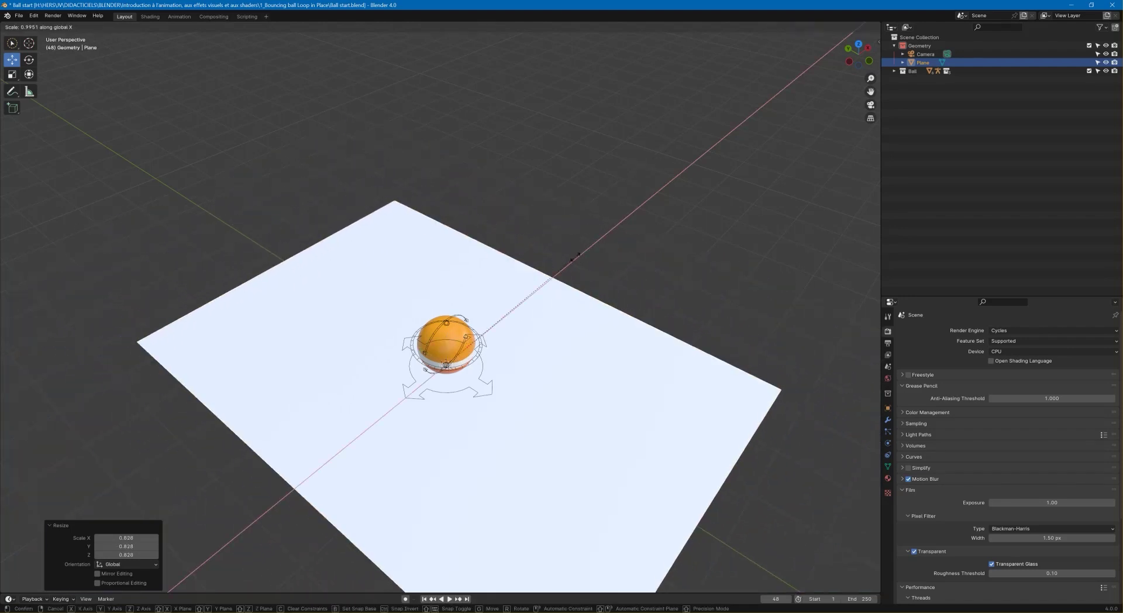
key("Return")
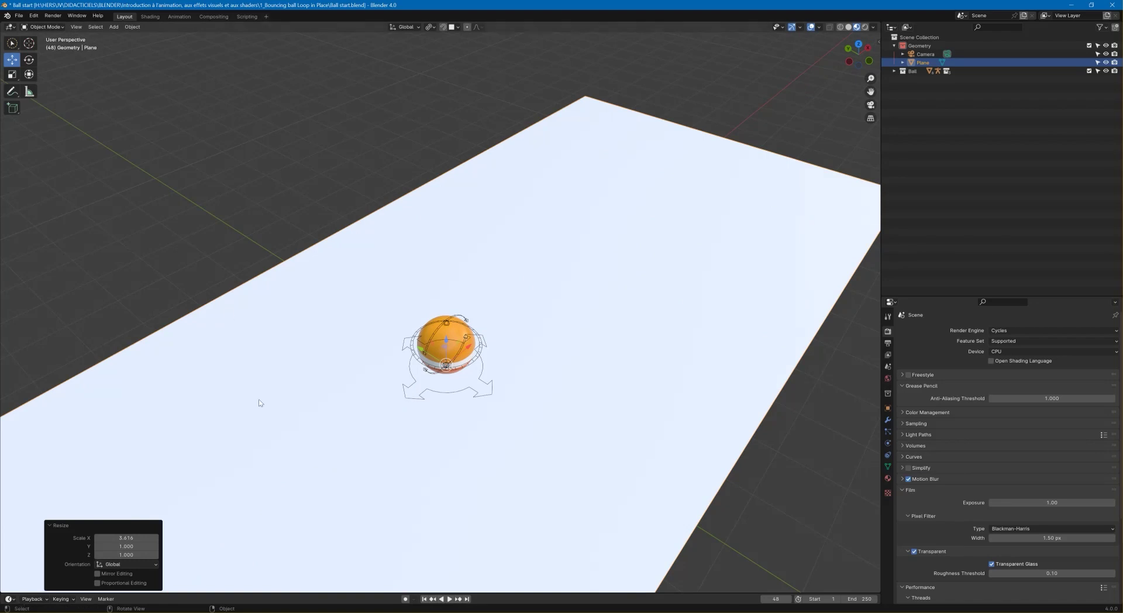
left_click(211, 245)
left_click(260, 330)
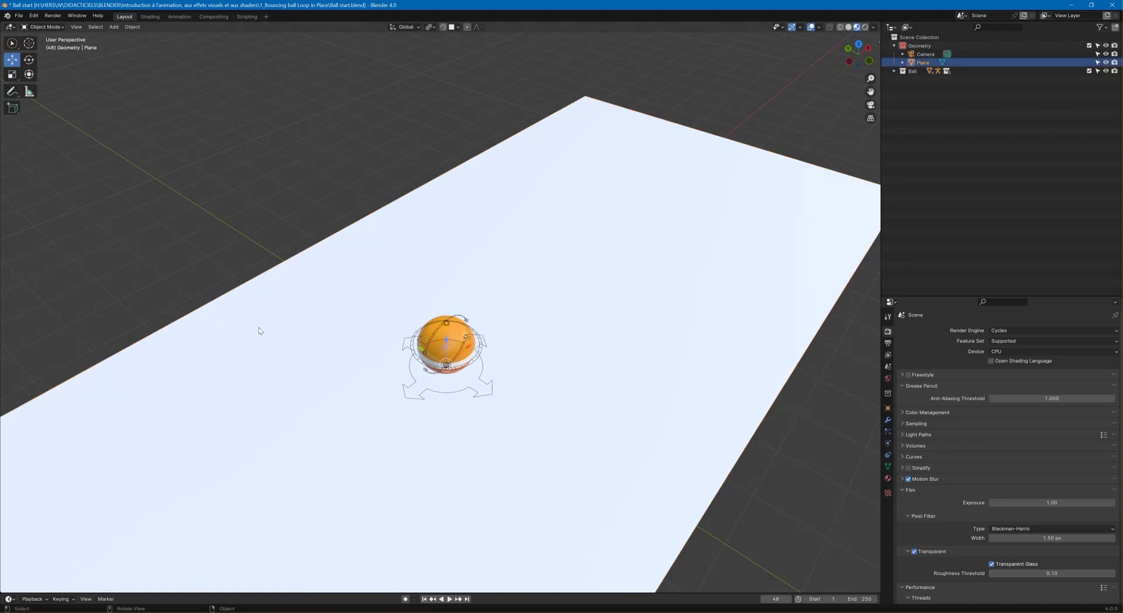
Look through the camera and create a new material on the plane
key("KP_0")
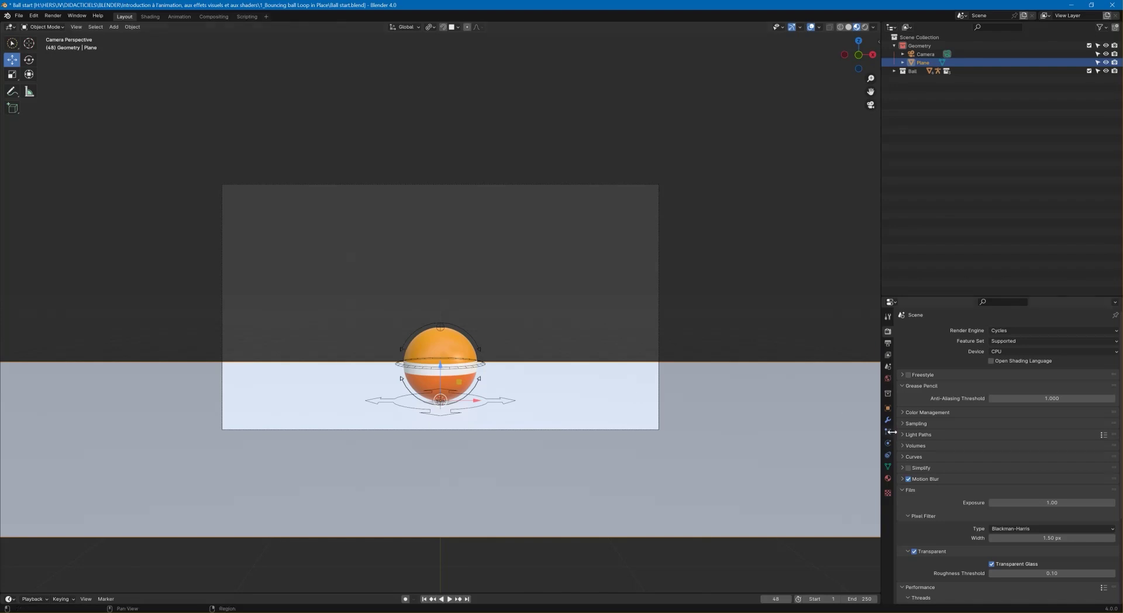
left_click(887, 478)
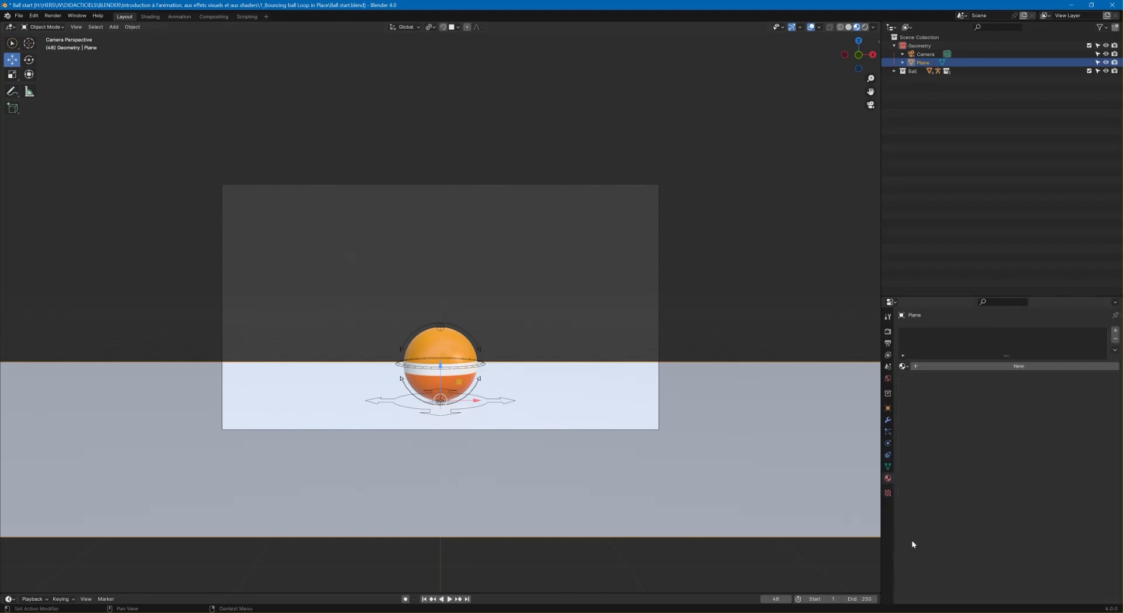
left_click(971, 367)
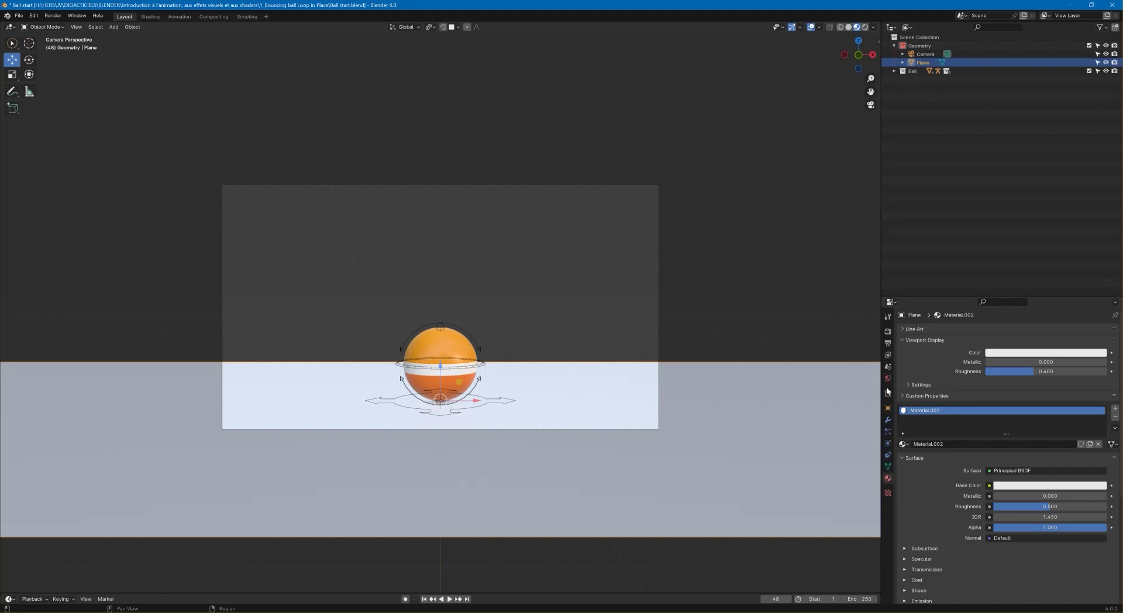
Enable Shadow Catcher in the plane's visibility settings and render the current frame to check the ball's shadow
left_click(887, 408)
scroll(996, 445, "down", 3)
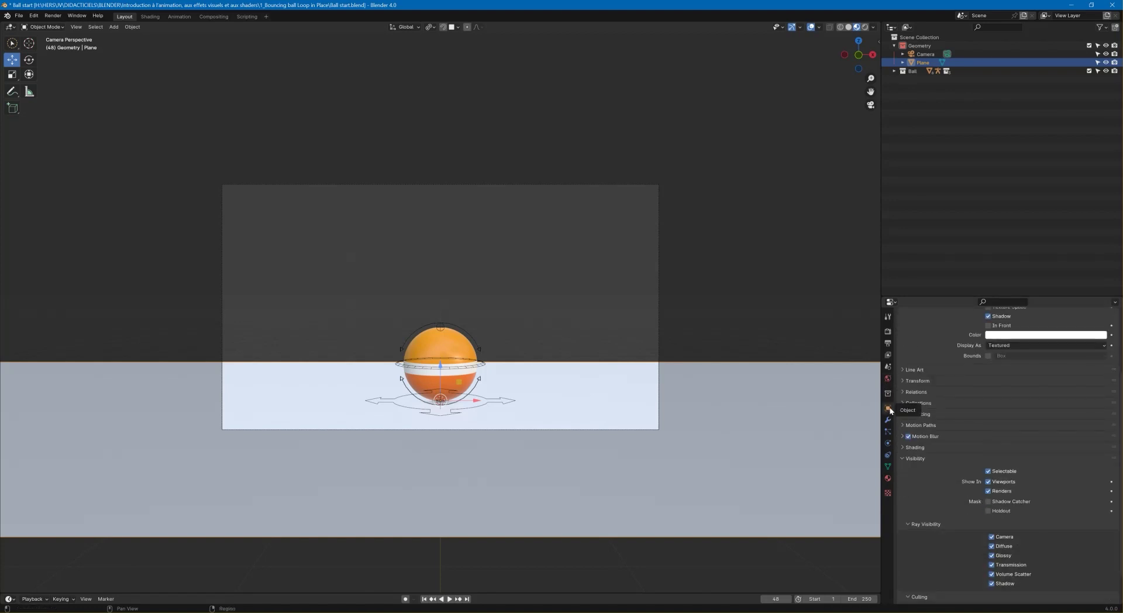
scroll(1020, 443, "down", 2)
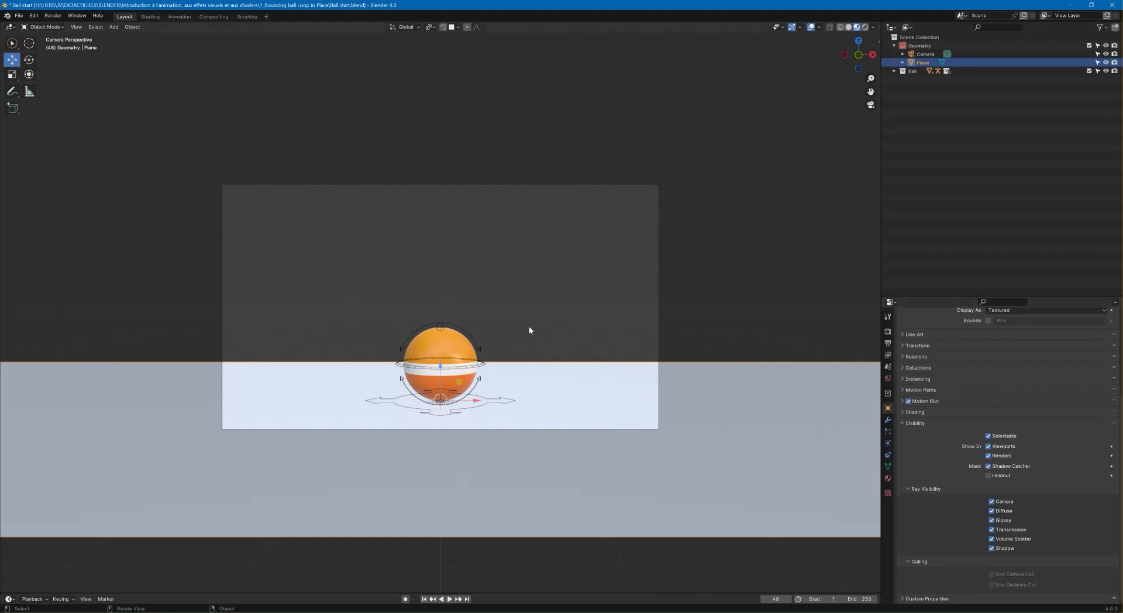
key("F12")
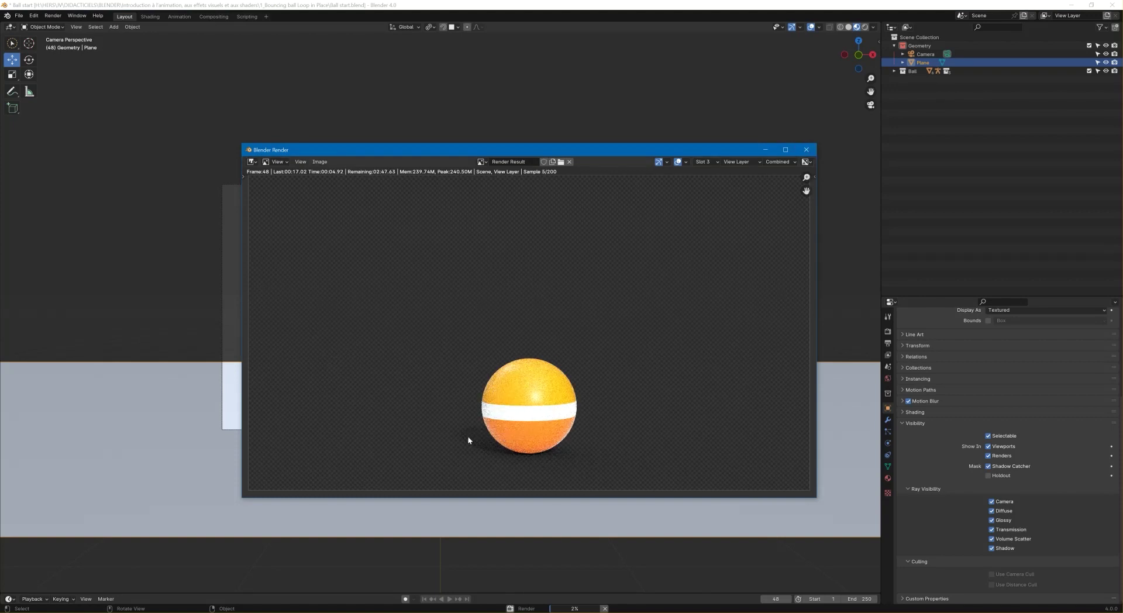
left_click(807, 150)
Set the output resolution percentage to 50%
left_click(887, 331)
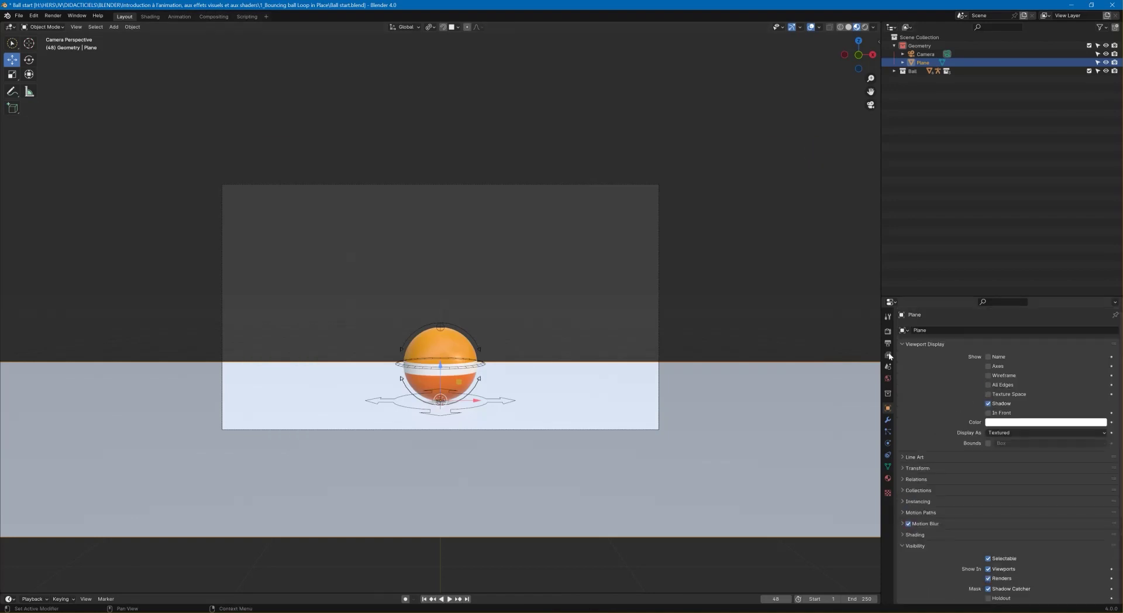
left_click(887, 344)
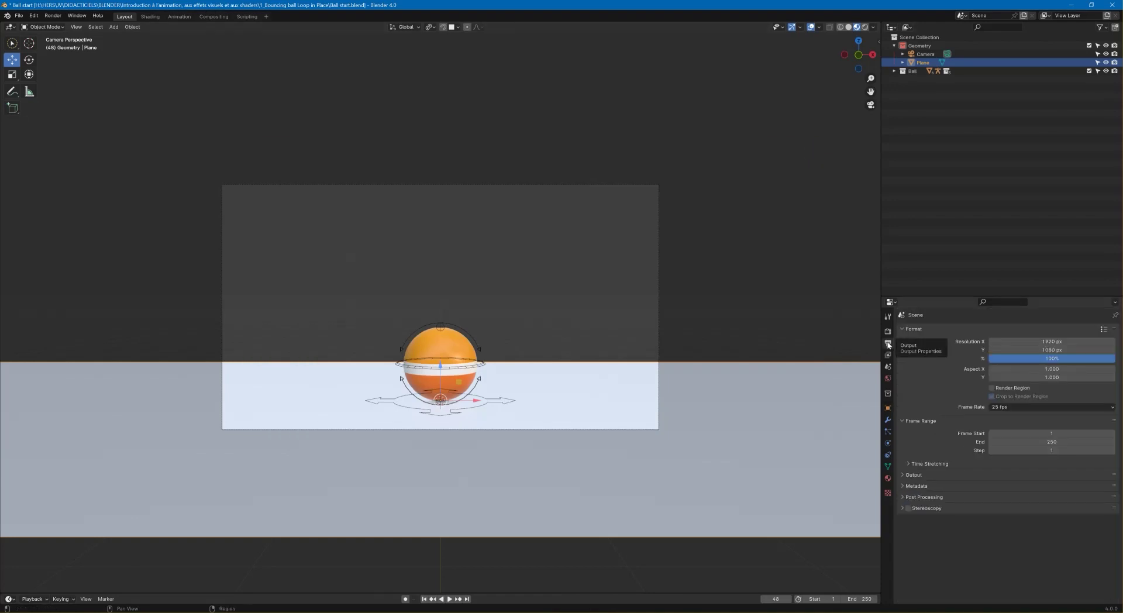
left_click(1059, 359)
type("50")
key("Return")
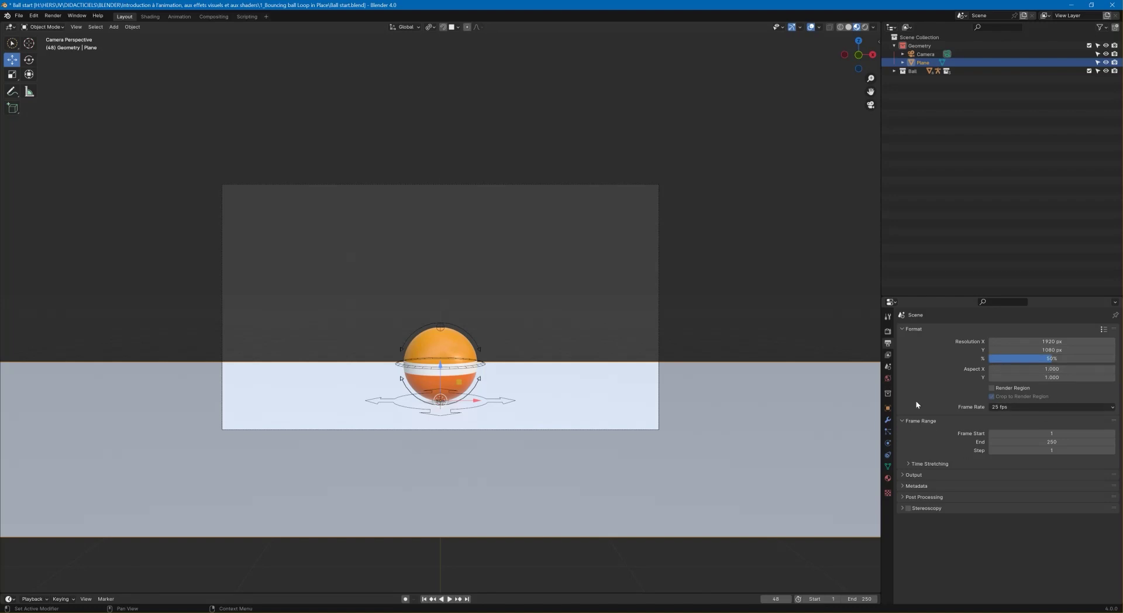
left_click(888, 354)
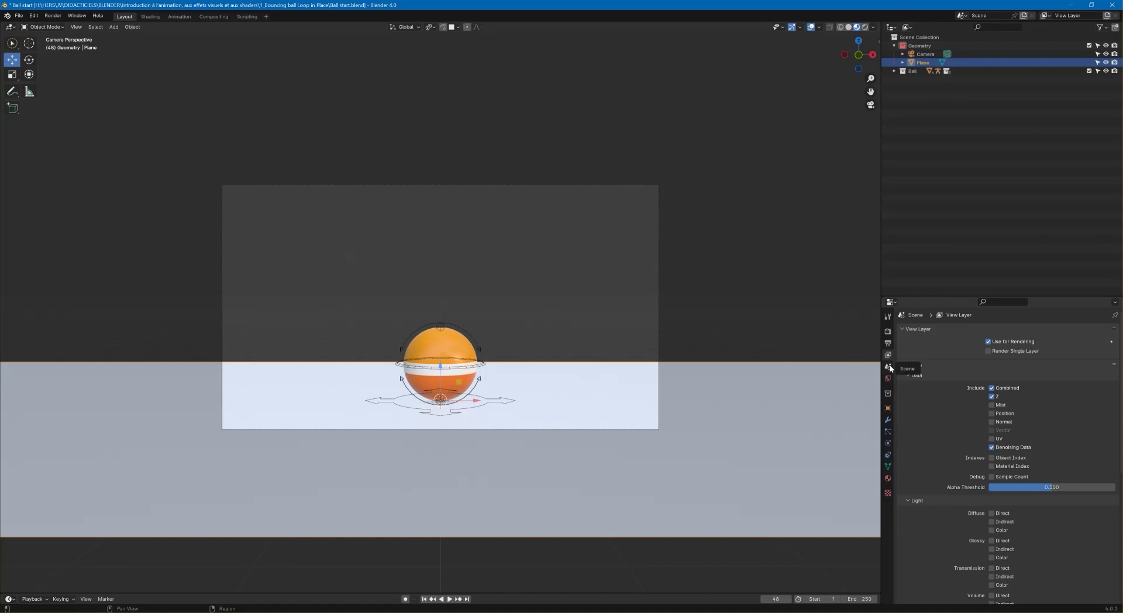
left_click(888, 366)
left_click(888, 379)
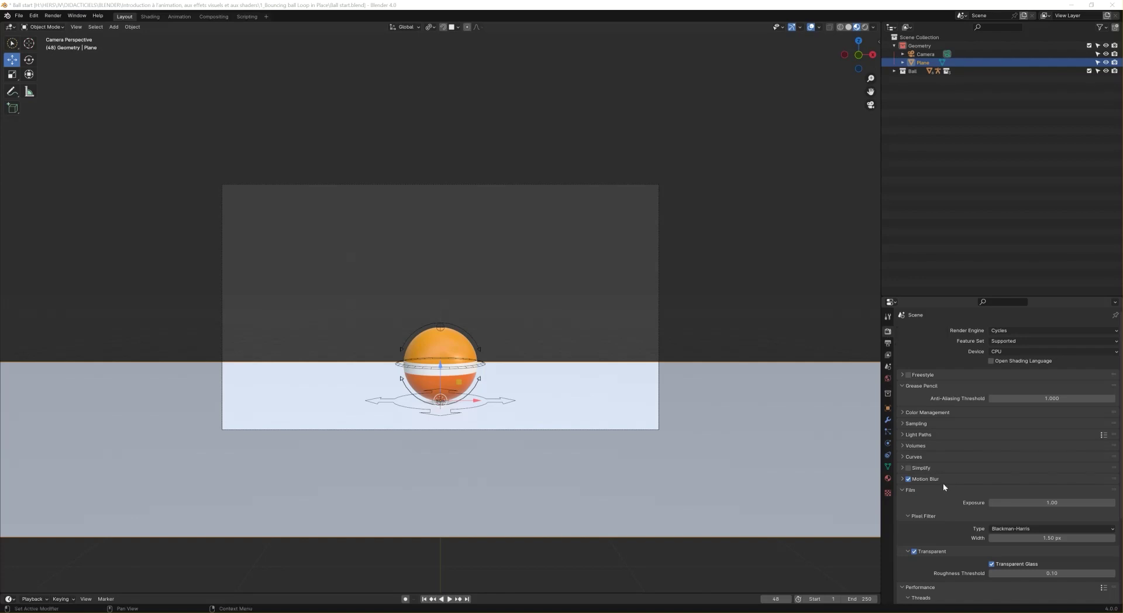
scroll(943, 482, "down", 3)
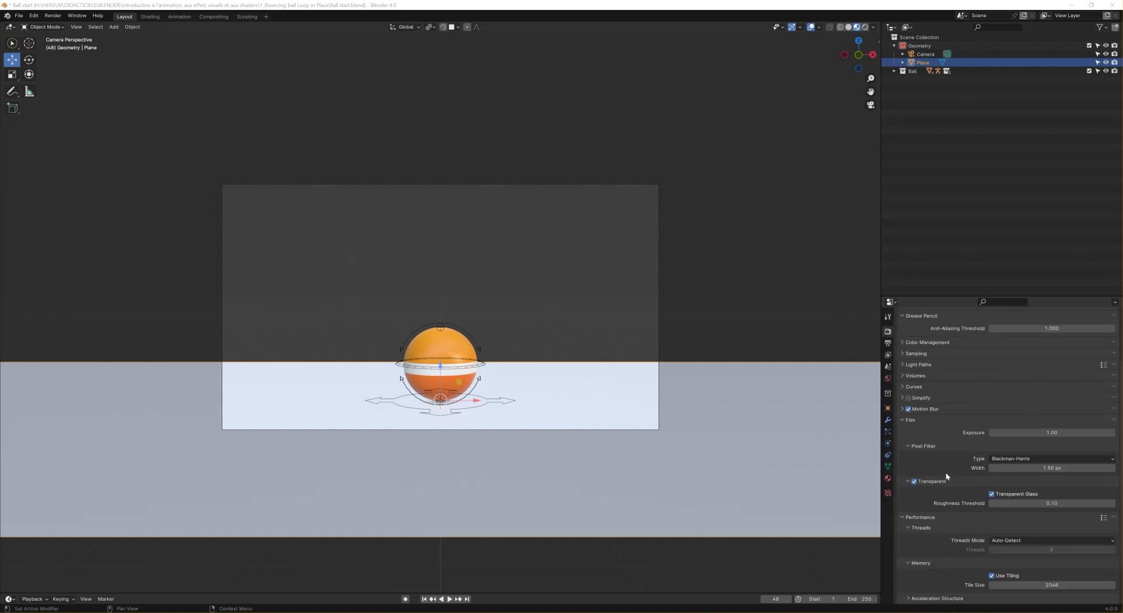
Review the render sampling settings and the output format settings of the scene
scroll(946, 477, "up", 3)
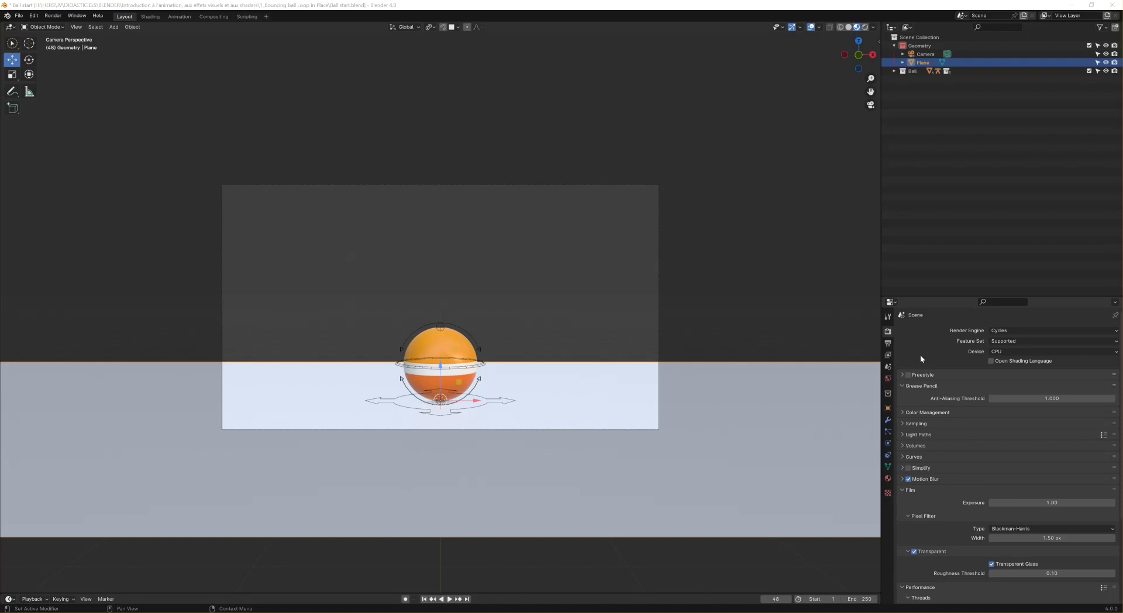
left_click(926, 424)
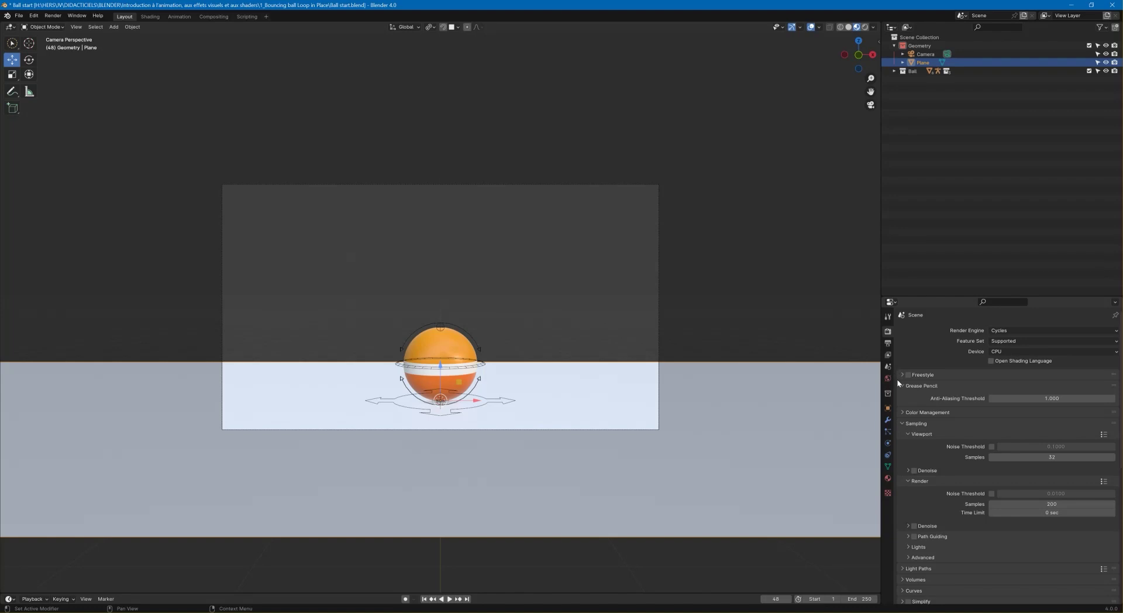
left_click(887, 343)
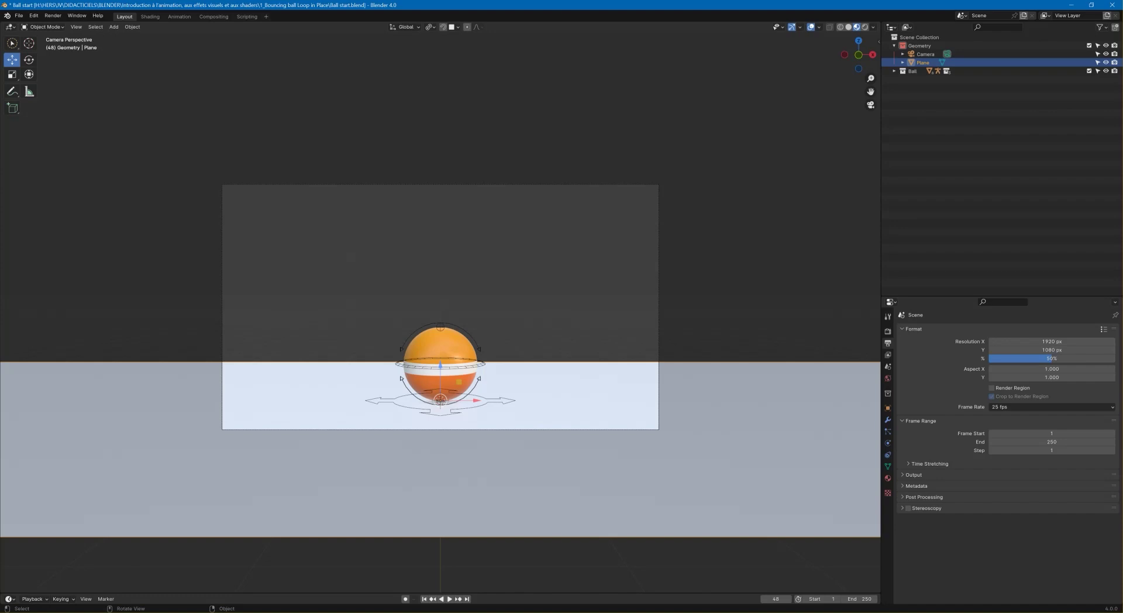
Bring up the last render result, enlarge its window to inspect the whole ball and shadow, and close it
key("F11")
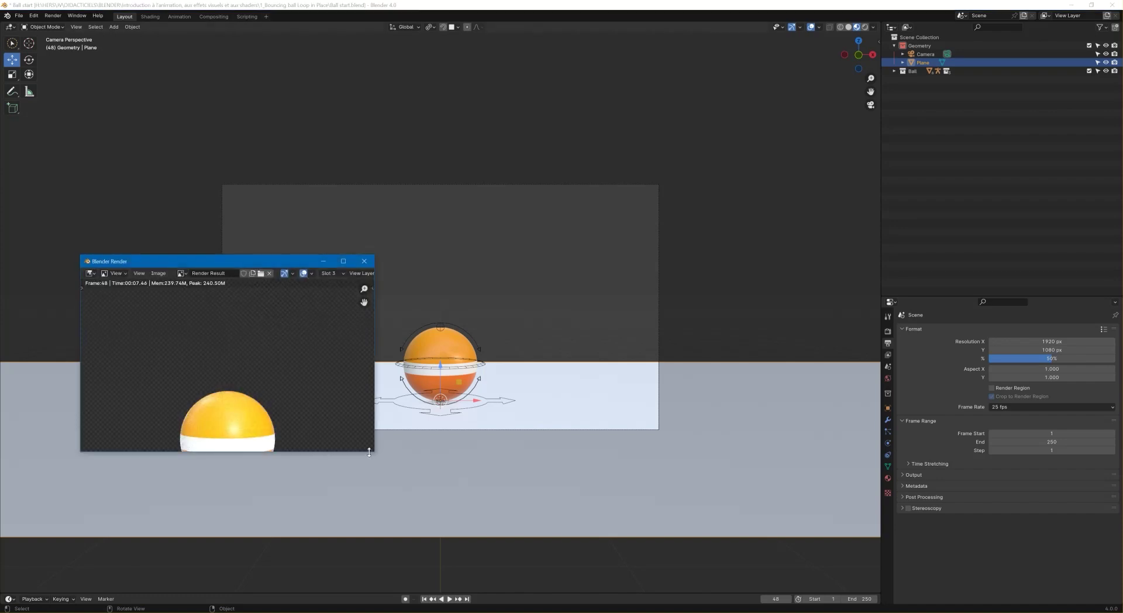
left_click_drag(452, 477, 724, 539)
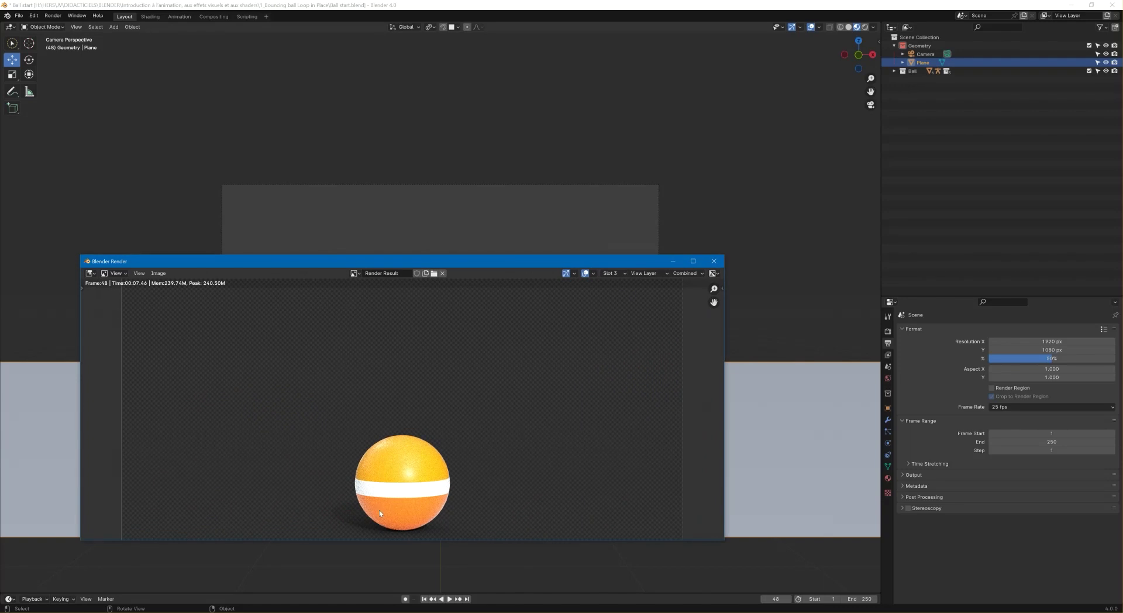
left_click(714, 261)
In the Compositing workspace, insert an Alpha Over node on the link after the Render Layers image output
left_click(212, 17)
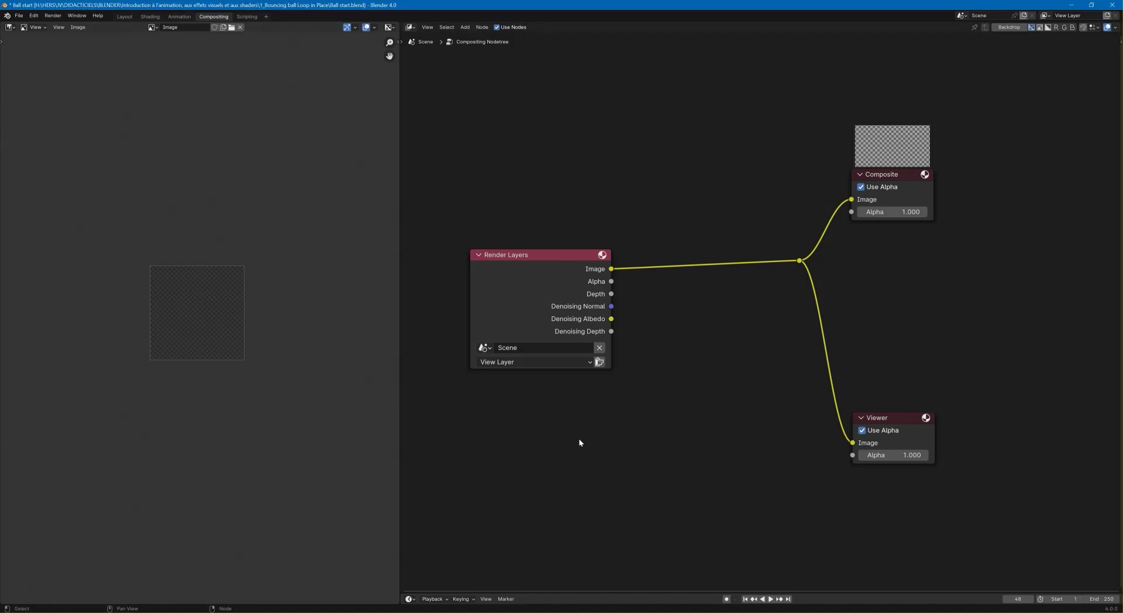
key("shift+a")
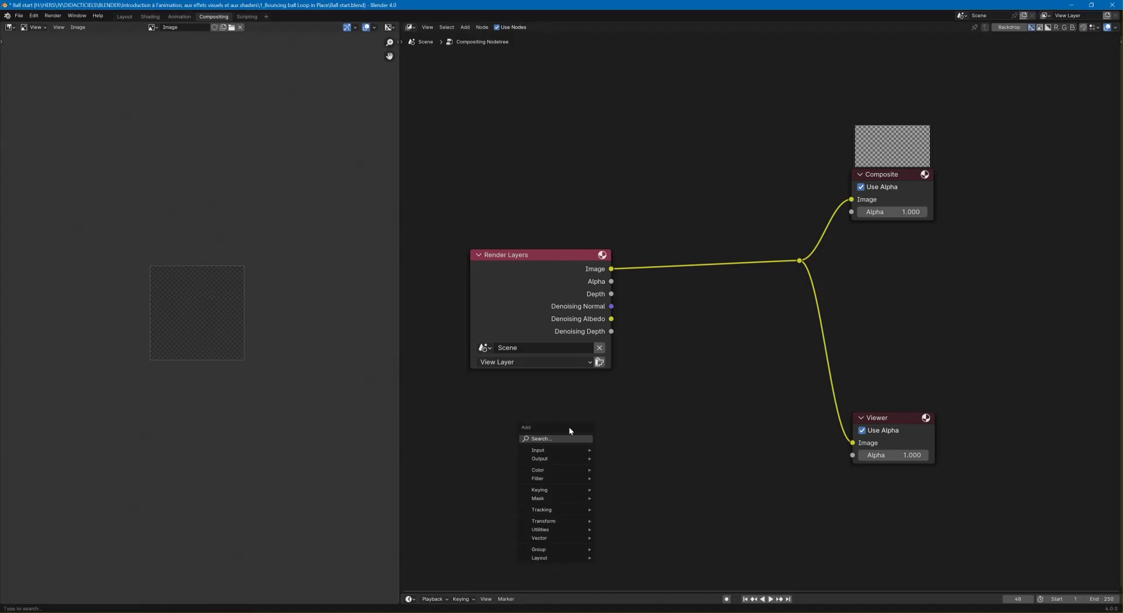
left_click(562, 438)
type("alp")
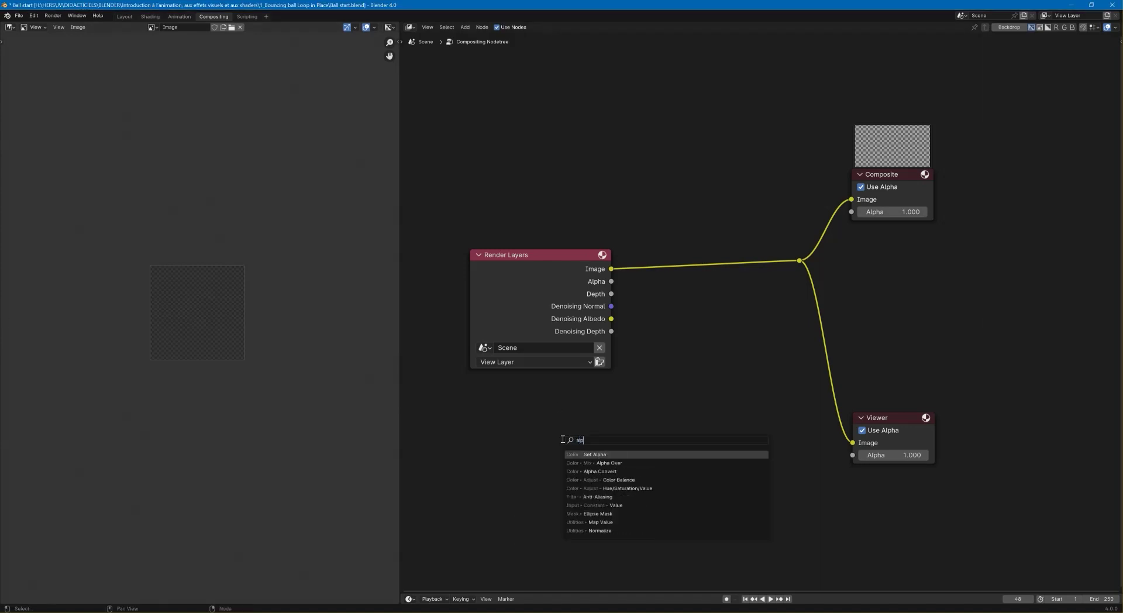
type("ha")
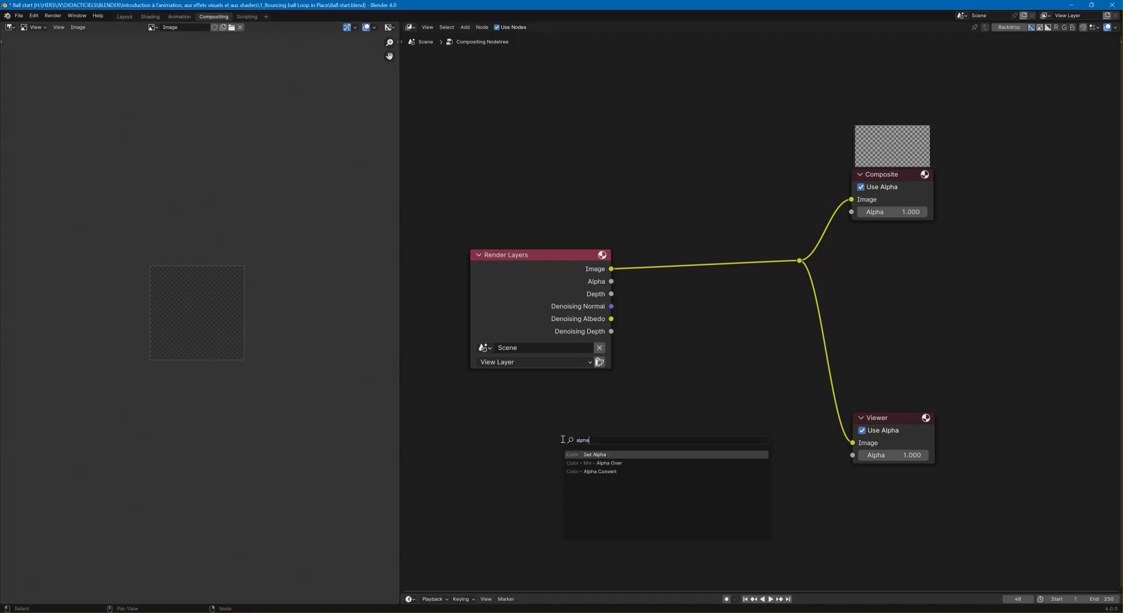
left_click(609, 463)
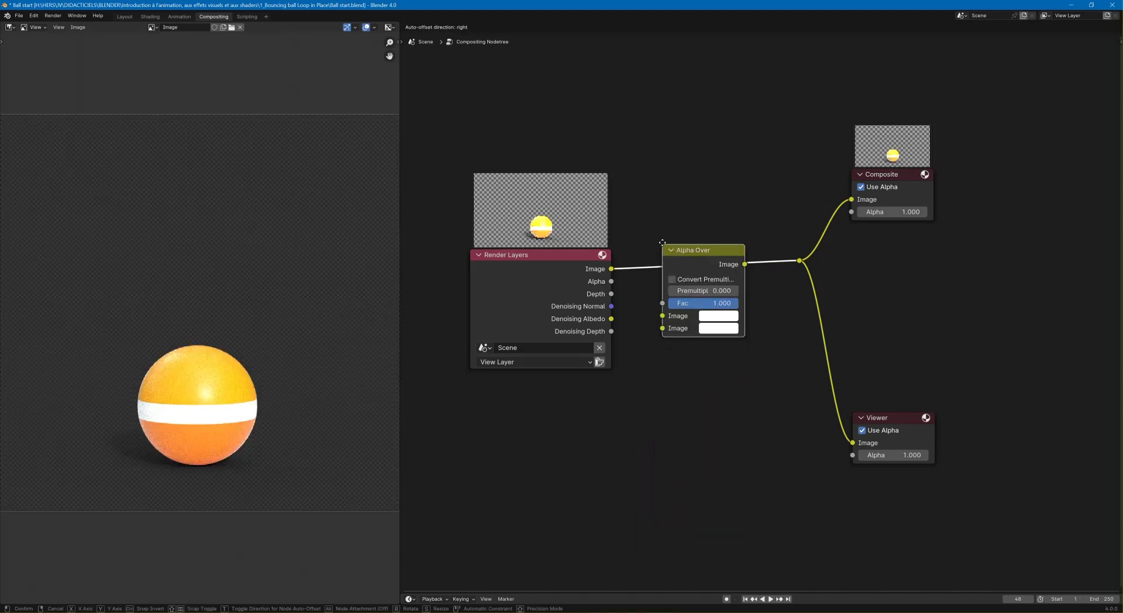
left_click(663, 238)
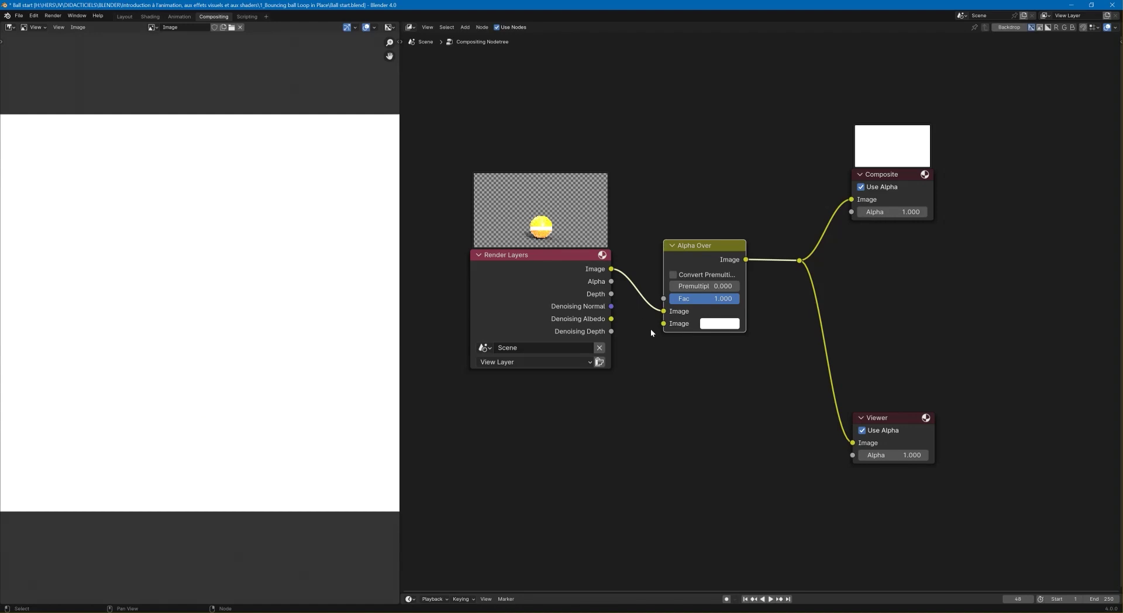
Make the Alpha Over background blue and link the rendered image only to the node's second Image input
left_click(719, 323)
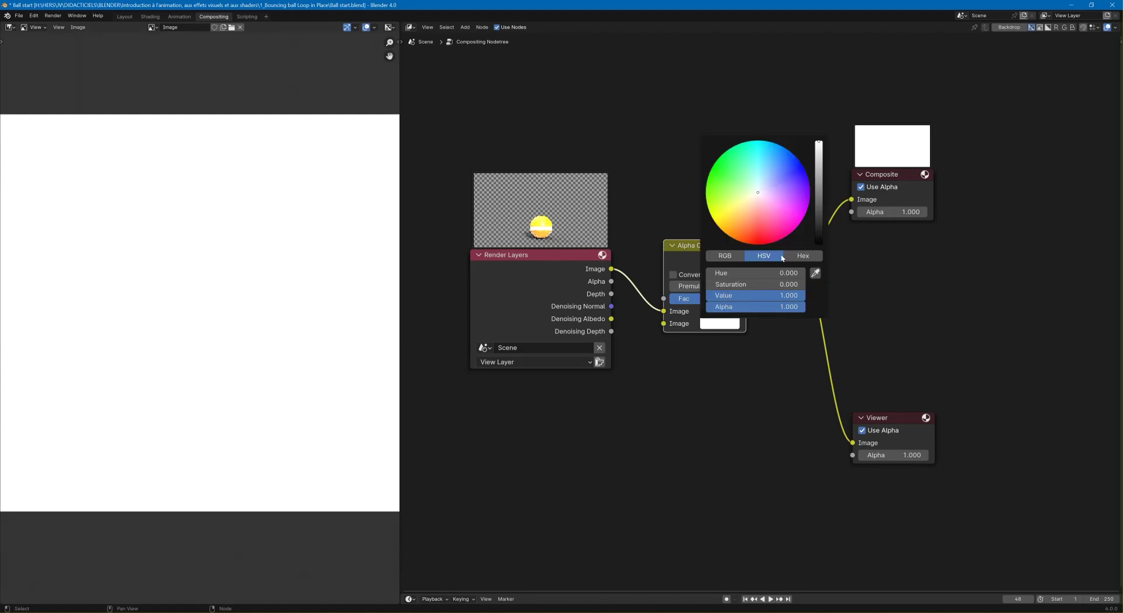
mouse_move(769, 193)
left_mouse_down()
mouse_move(797, 159)
mouse_move(781, 155)
left_mouse_up()
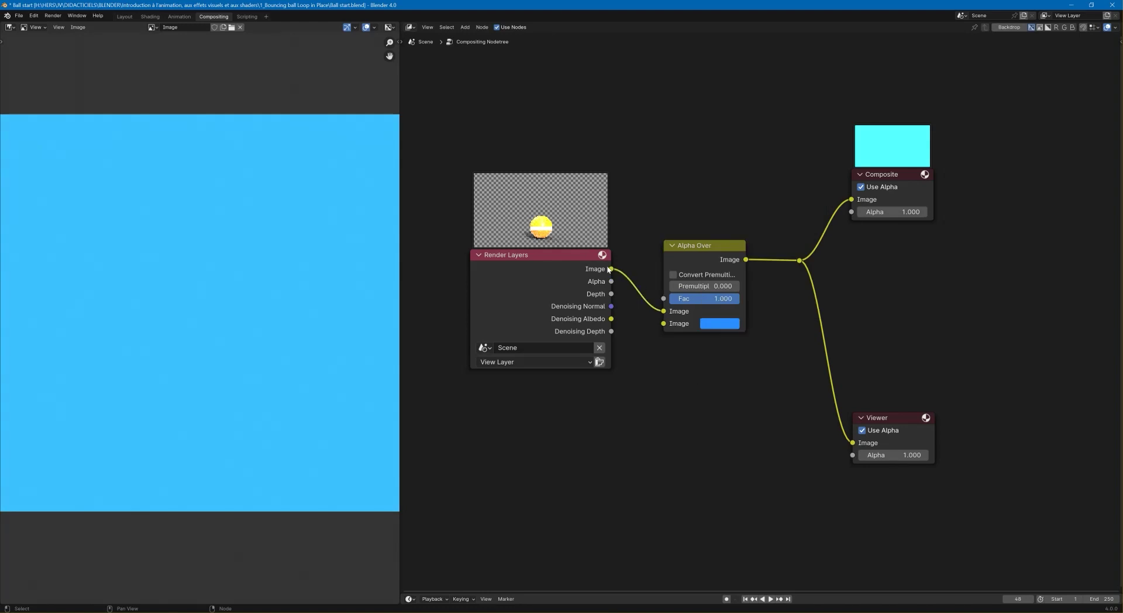
left_click_drag(611, 268, 663, 323)
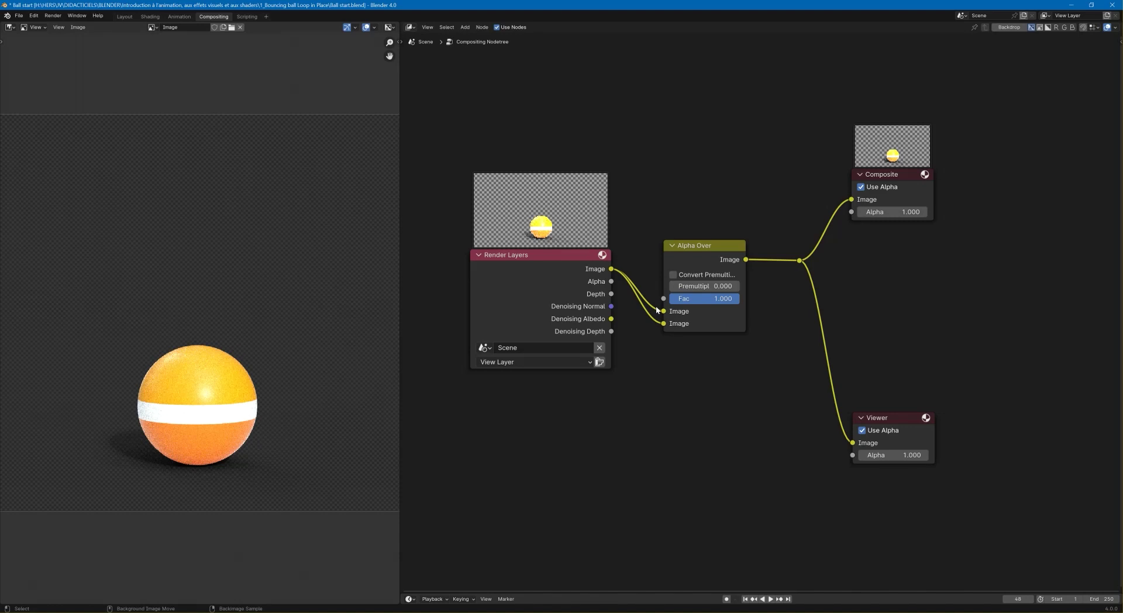
left_click_drag(663, 311, 558, 259)
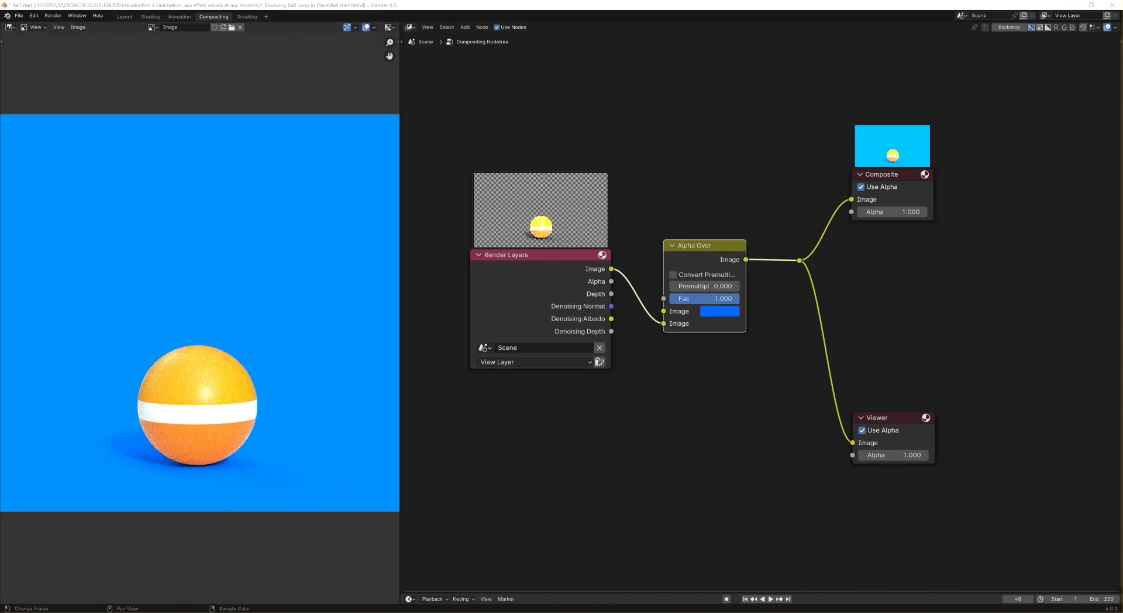
Try a softer blue for the Alpha Over background, with hue 0.643 and saturation 0.952
left_click(718, 311)
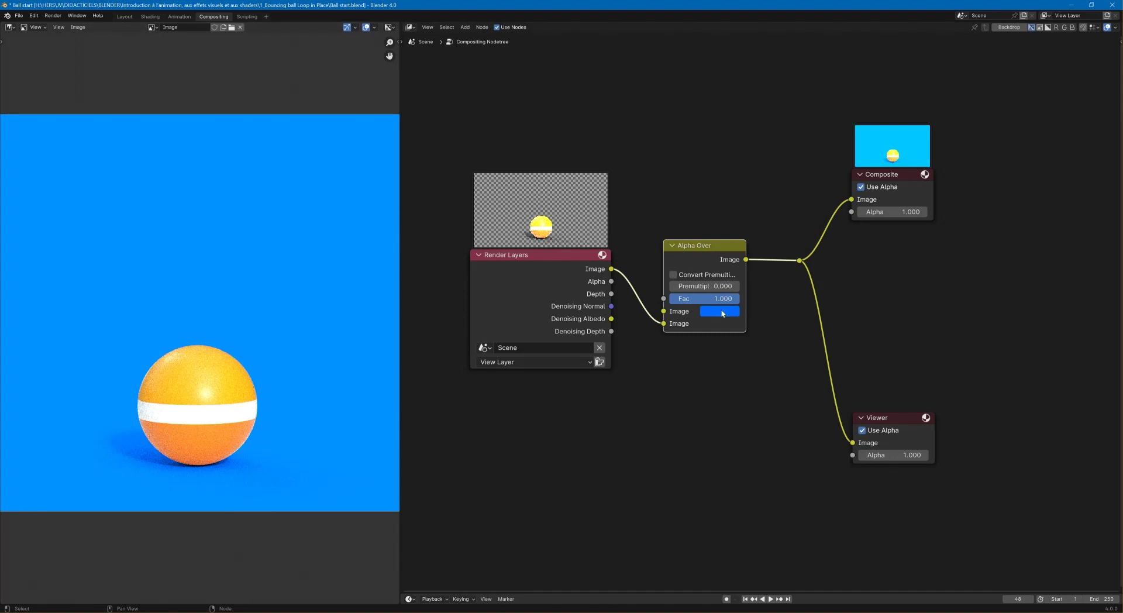
left_click(720, 313)
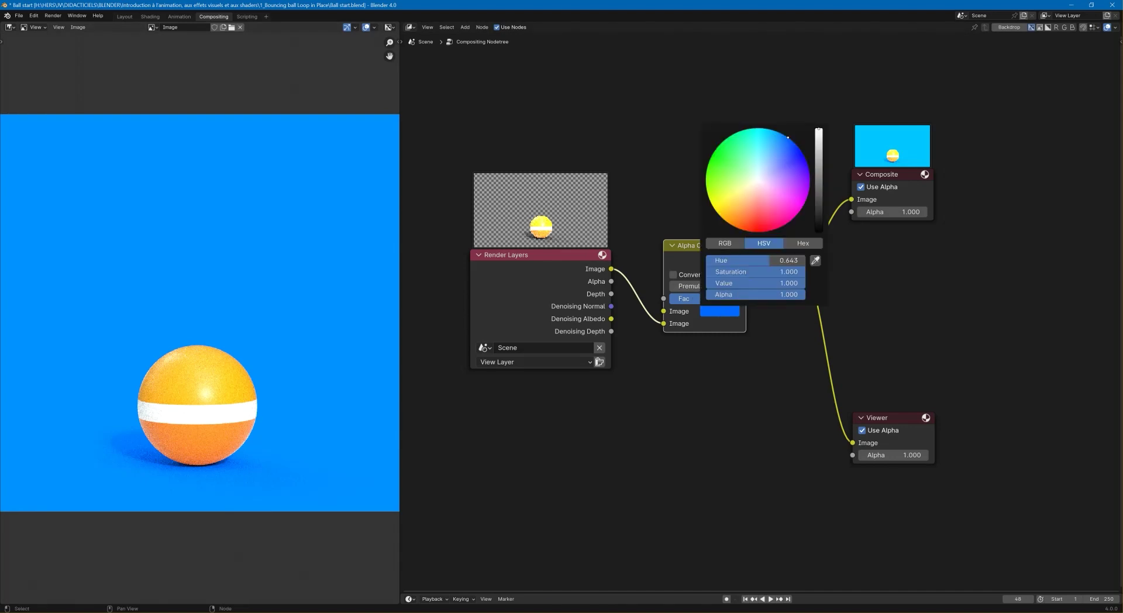
left_click_drag(788, 138, 785, 151)
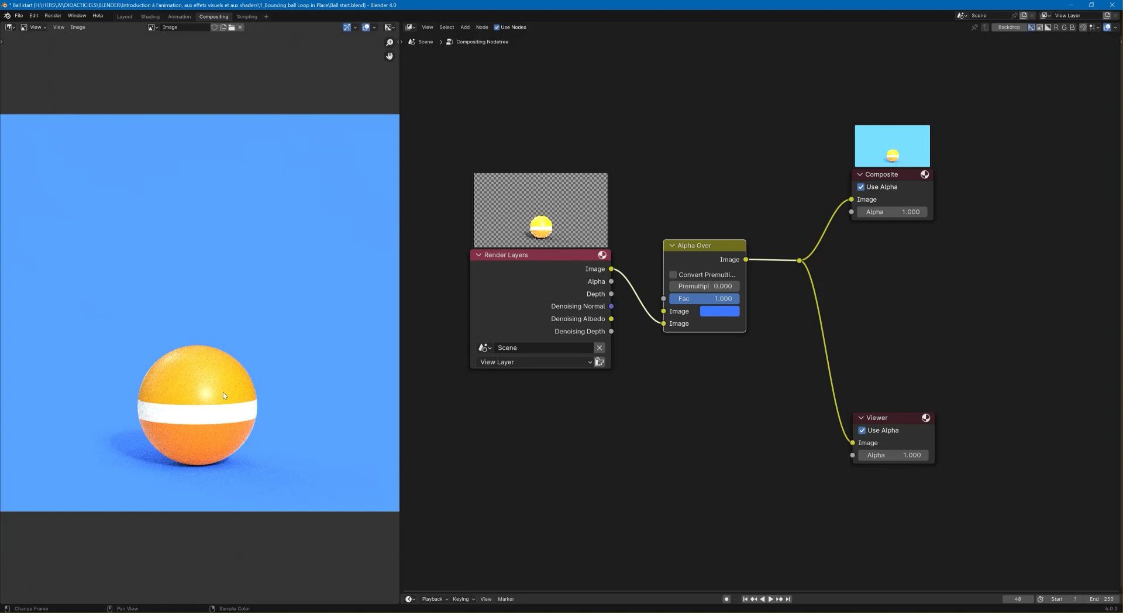
scroll(226, 390, "down", 2)
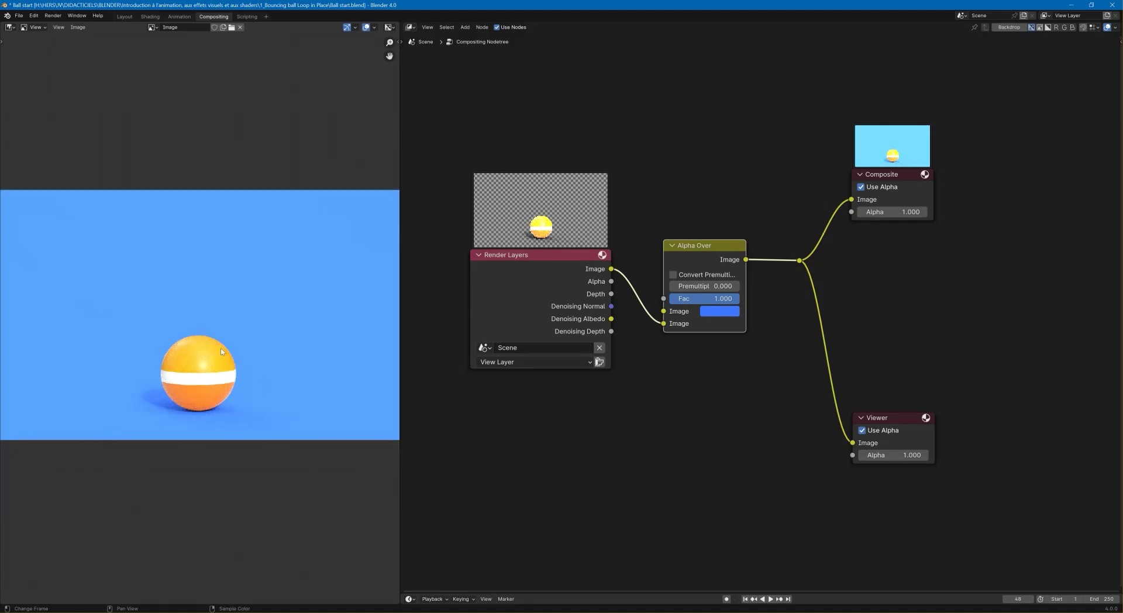
Try an orange Alpha Over background with hue 0.024 and full saturation, and check the ball against it
left_click(717, 314)
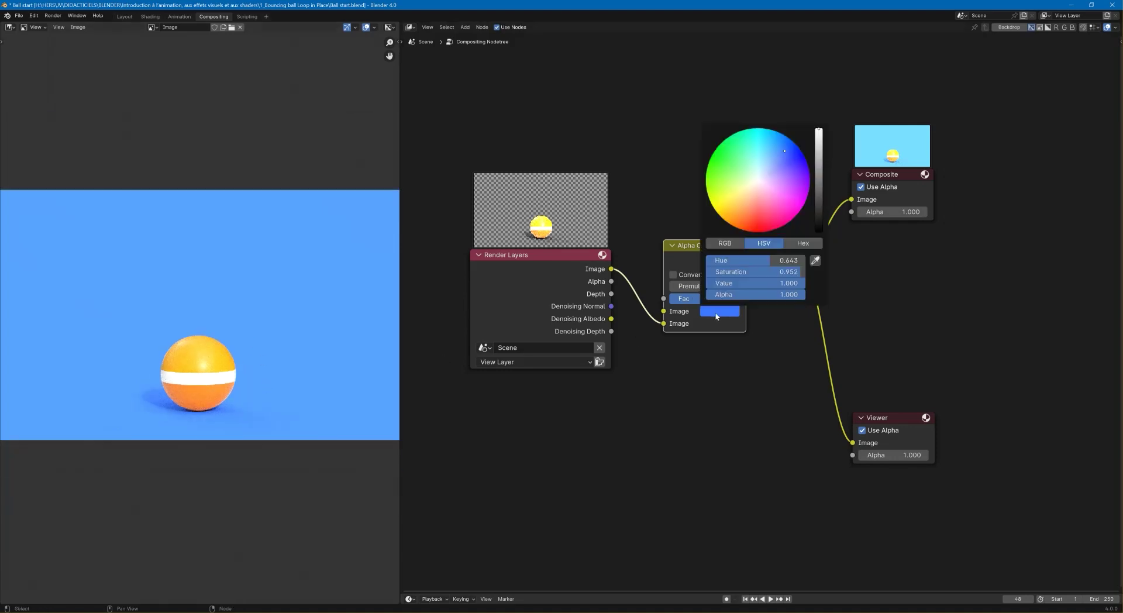
left_click_drag(745, 215, 736, 227)
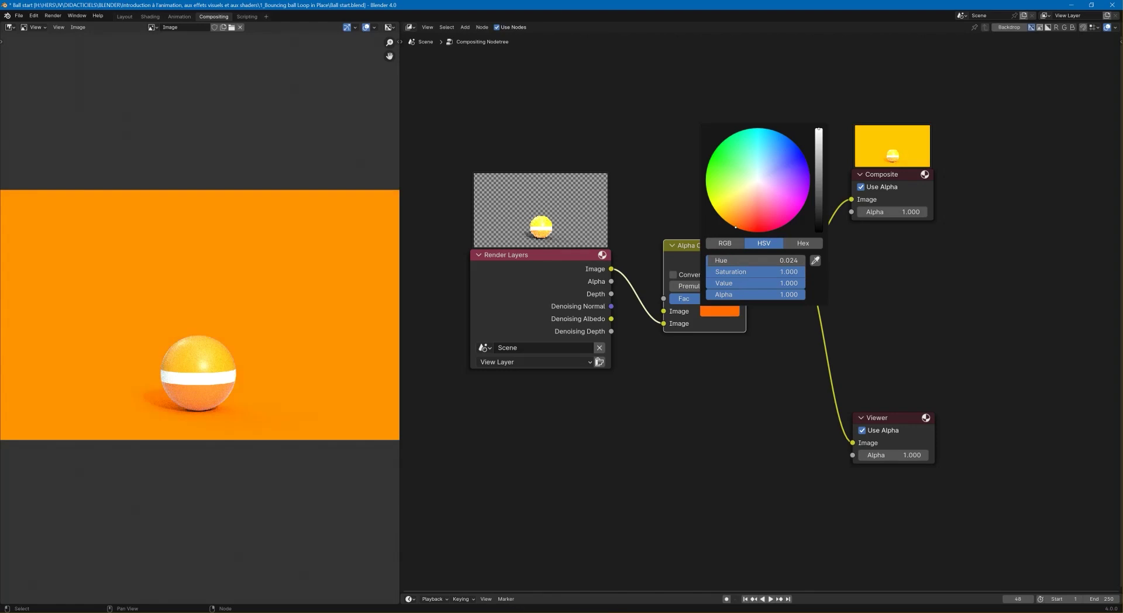
scroll(192, 366, "up", 2)
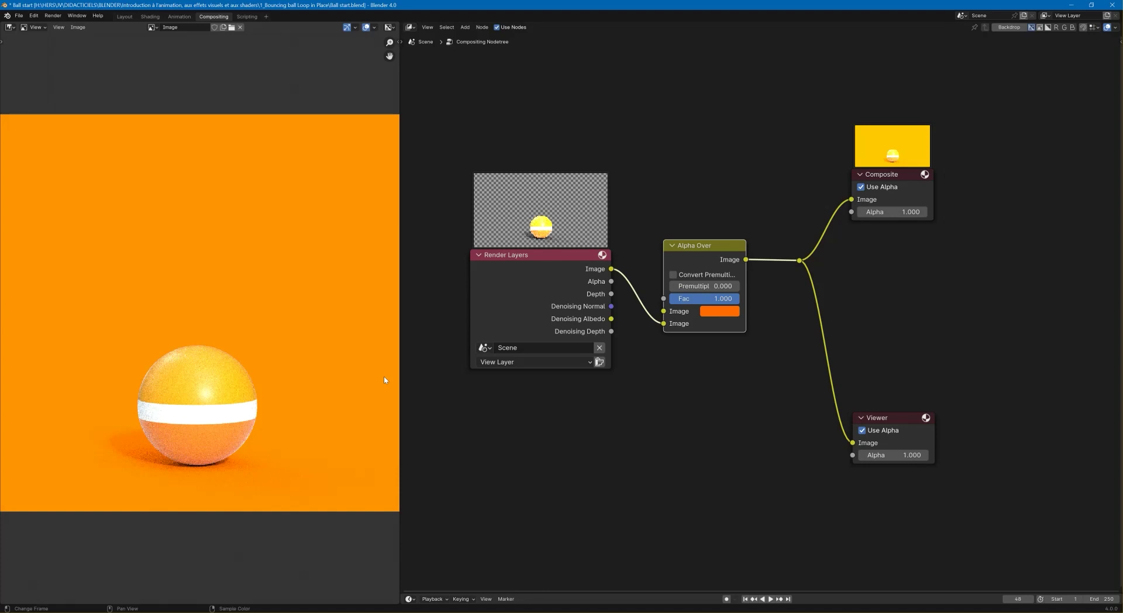
Set the Alpha Over background to blue with hue 0.651, saturation 0.946 and value 1.000
left_click(716, 313)
left_click(724, 315)
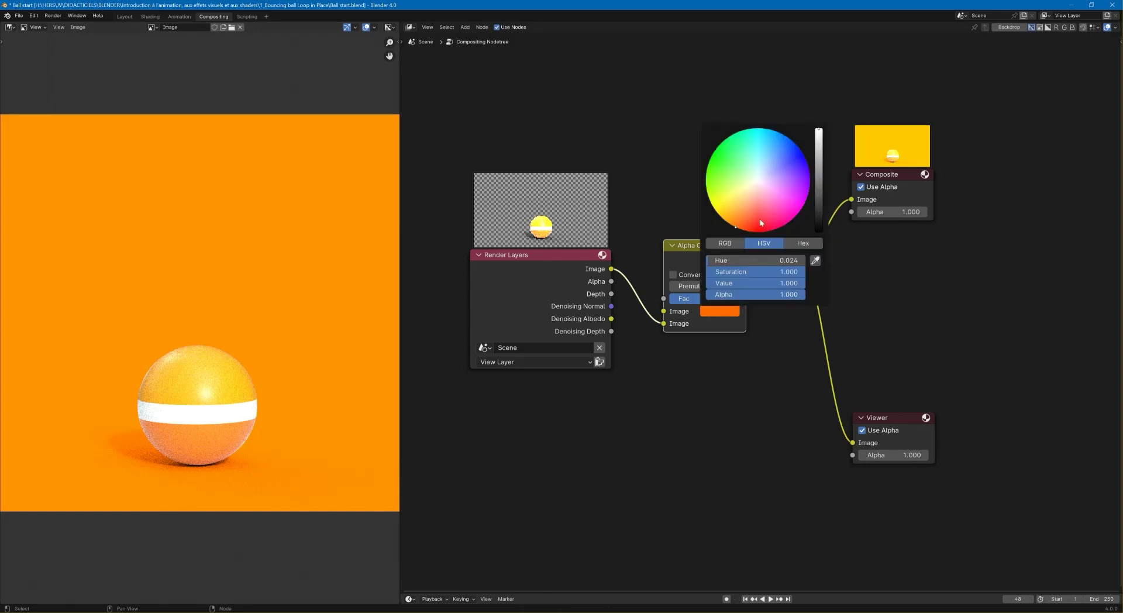
left_click(803, 154)
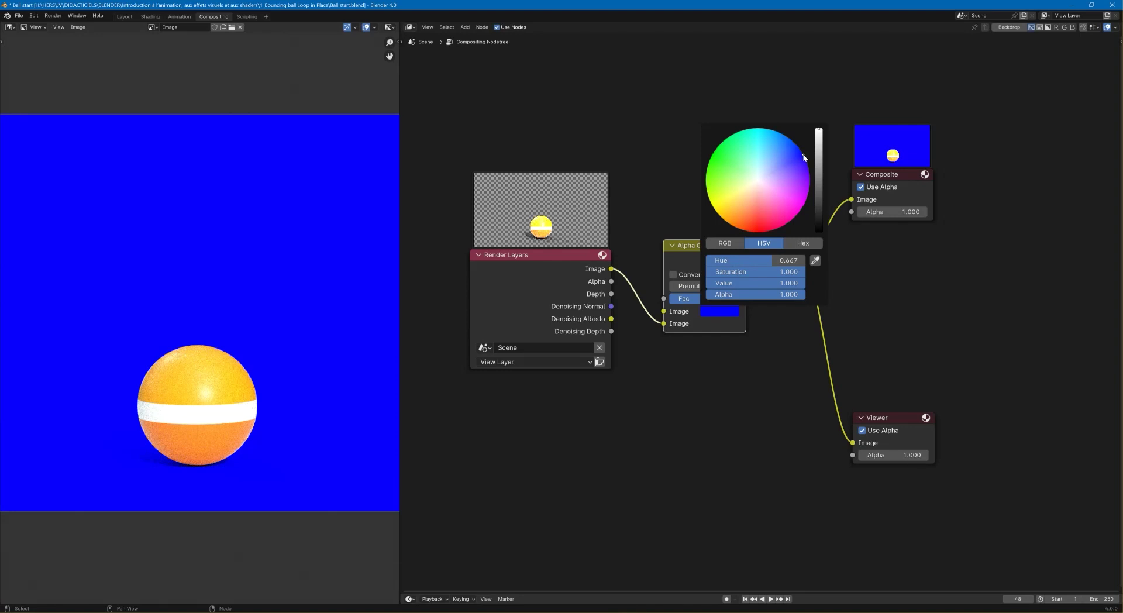
left_click(780, 163)
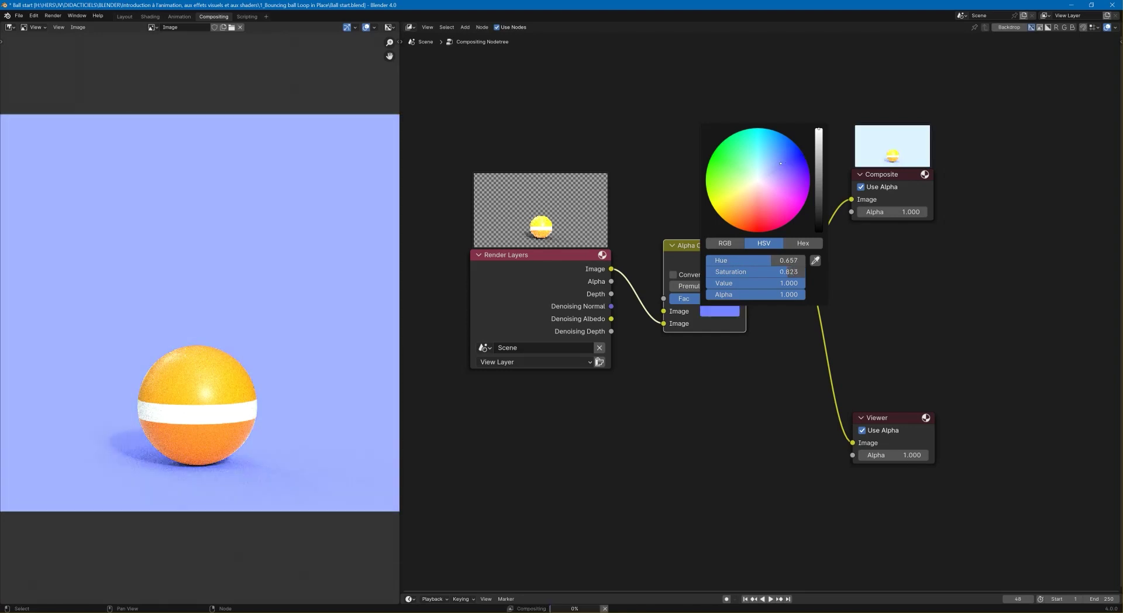
left_click(785, 154)
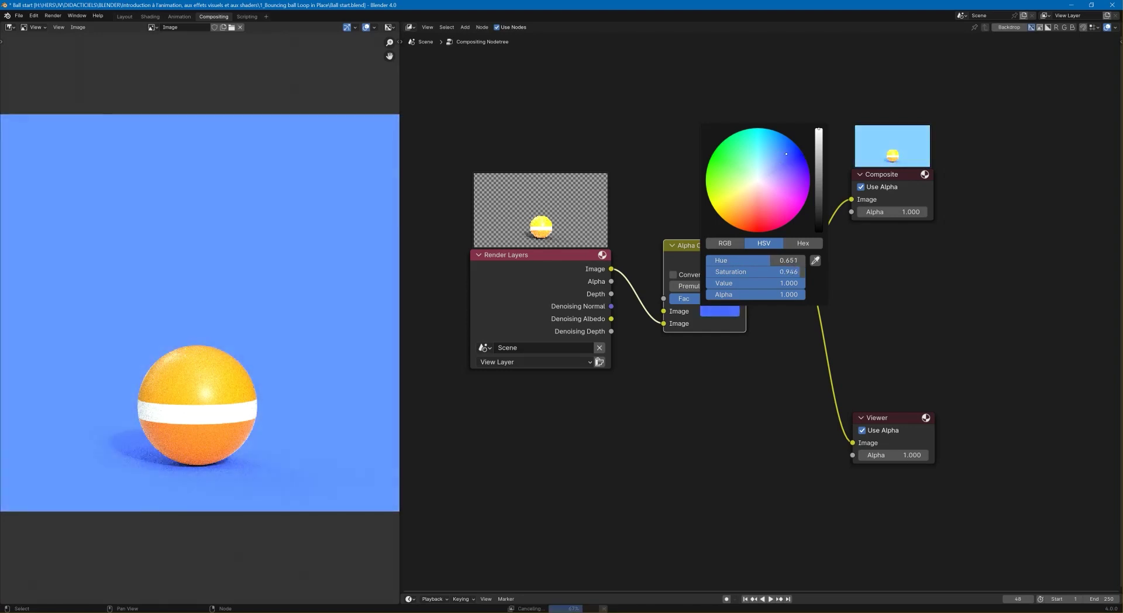
scroll(360, 328, "down", 3)
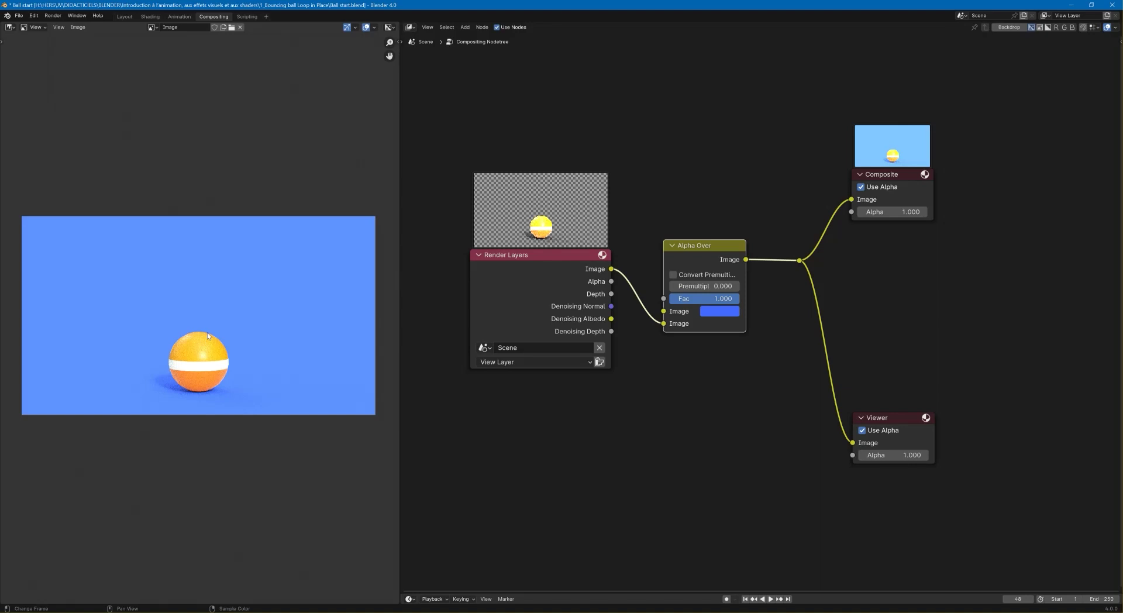
left_click_drag(643, 4, 503, 152)
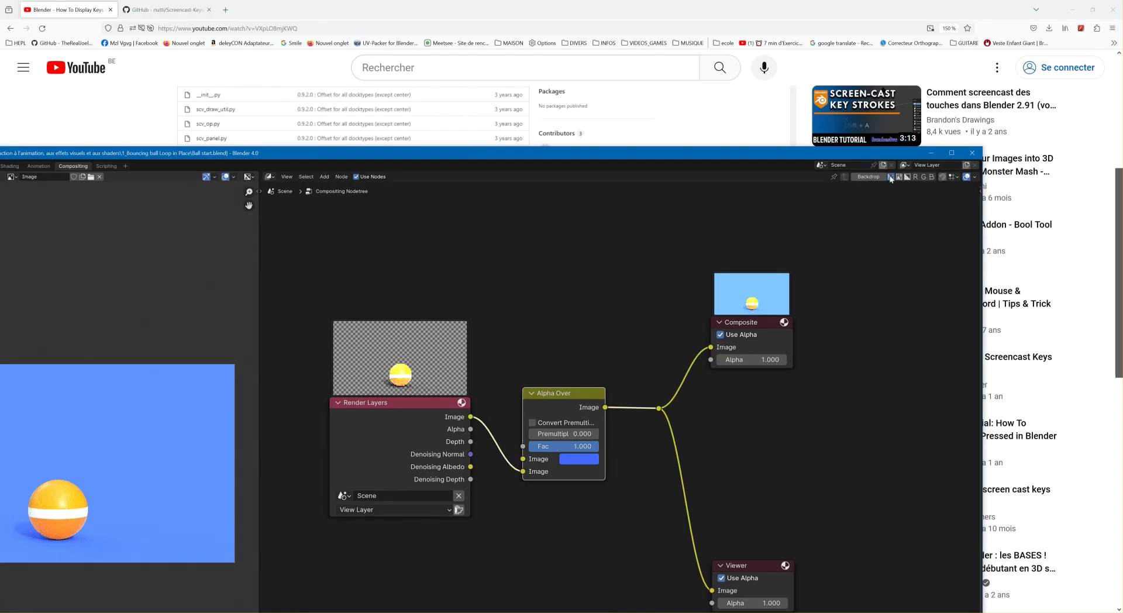
left_click_drag(775, 159, 802, 3)
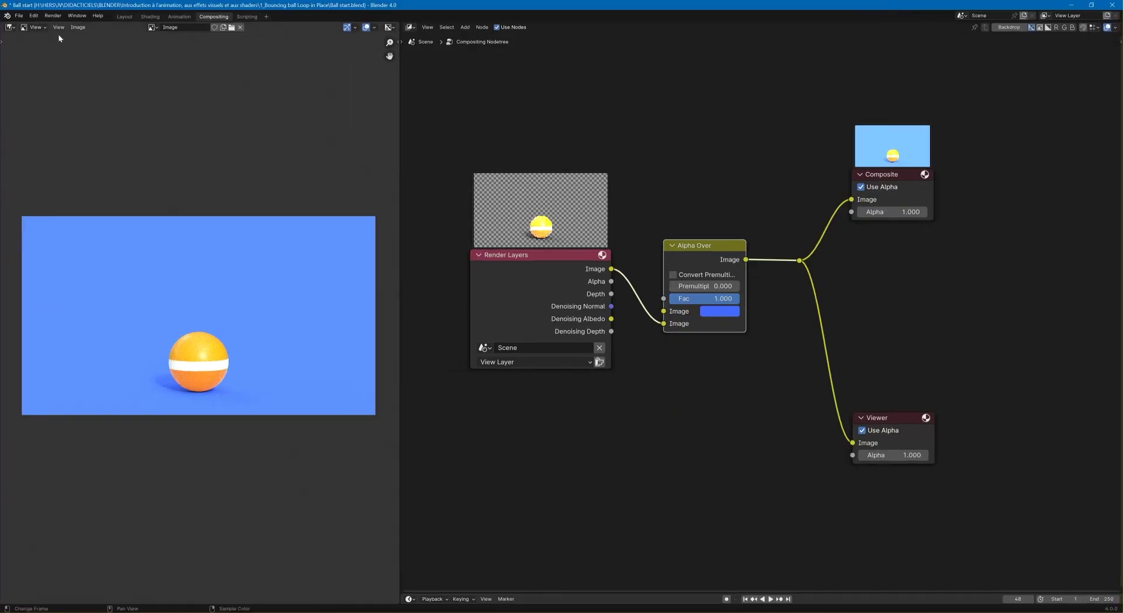
Return to the Layout workspace, select the camera and review its viewport display and composition guide settings
left_click(123, 16)
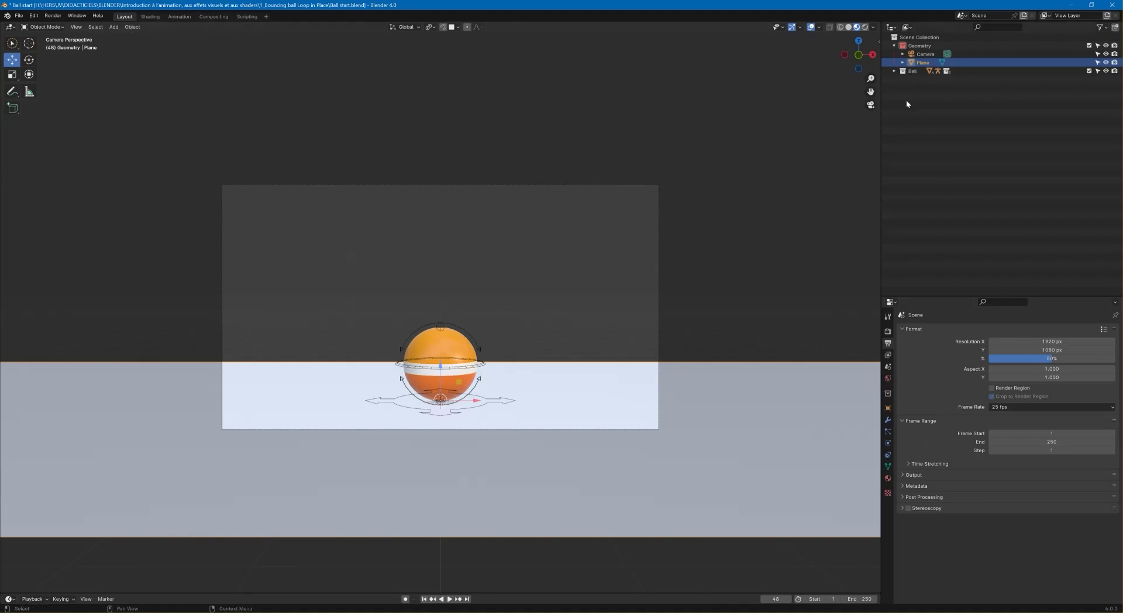
left_click(923, 54)
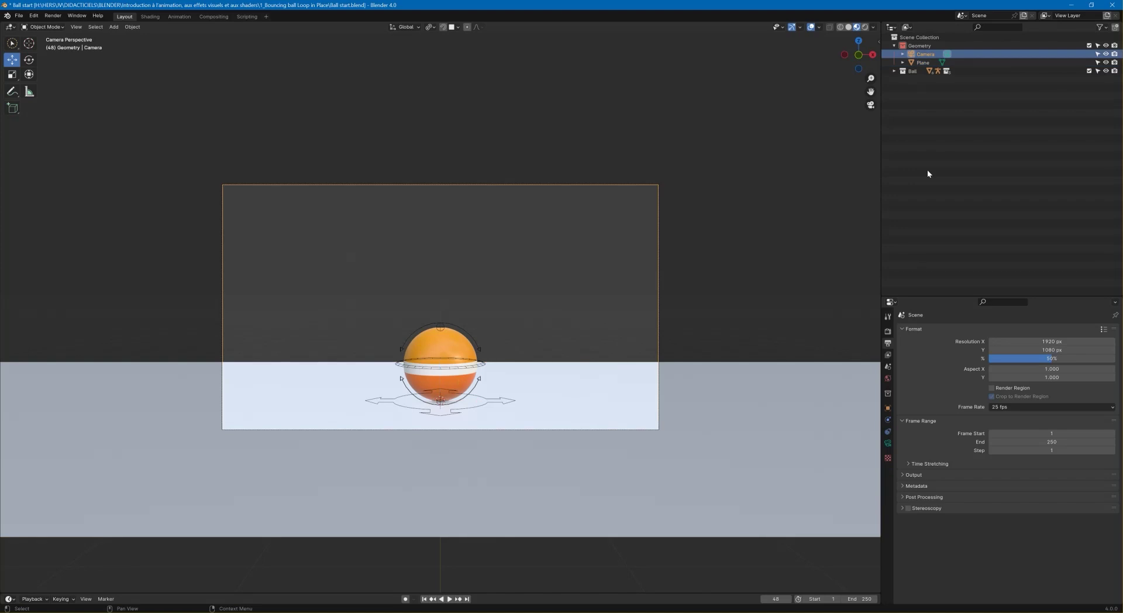
left_click(888, 444)
scroll(997, 458, "down", 5)
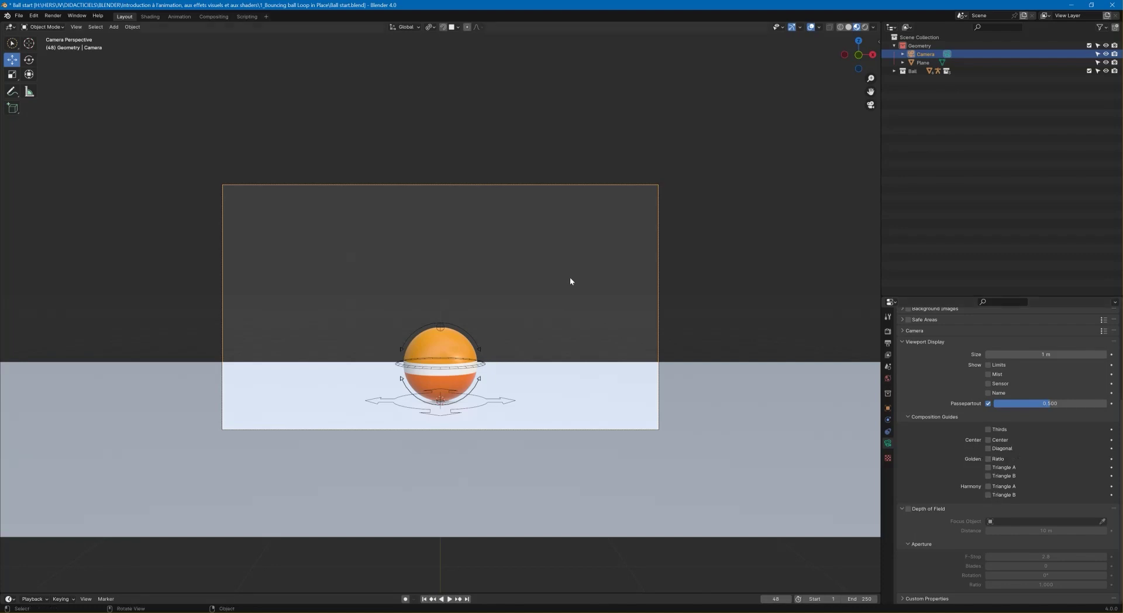
Select the ball's rig in the viewport and enlarge the timeline area so its frame ruler shows
left_click(442, 186)
left_click(447, 319)
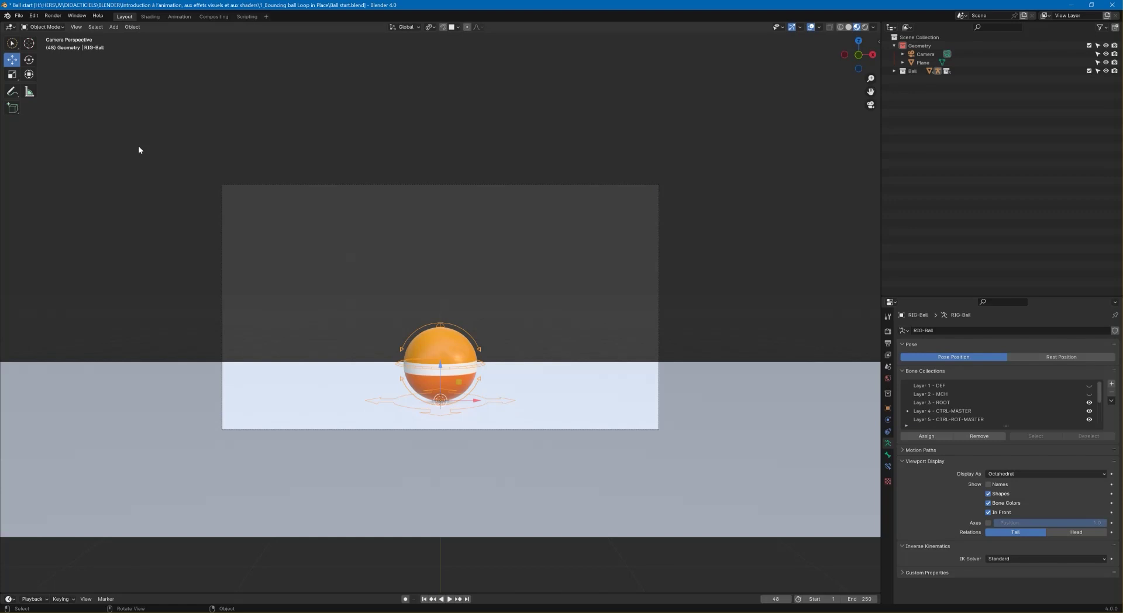
left_click_drag(354, 593, 368, 552)
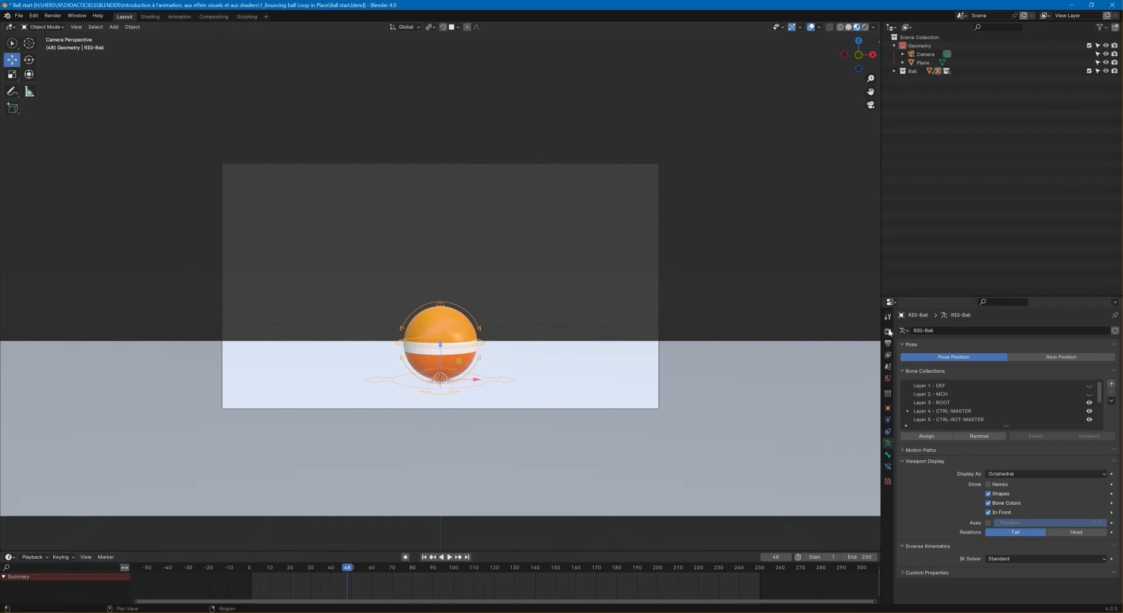
Move the timeline to frame 26 and set the animation's end frame to 26
left_click(789, 558)
type("26")
key("Return")
left_click_drag(876, 605, 740, 602)
left_click(859, 557)
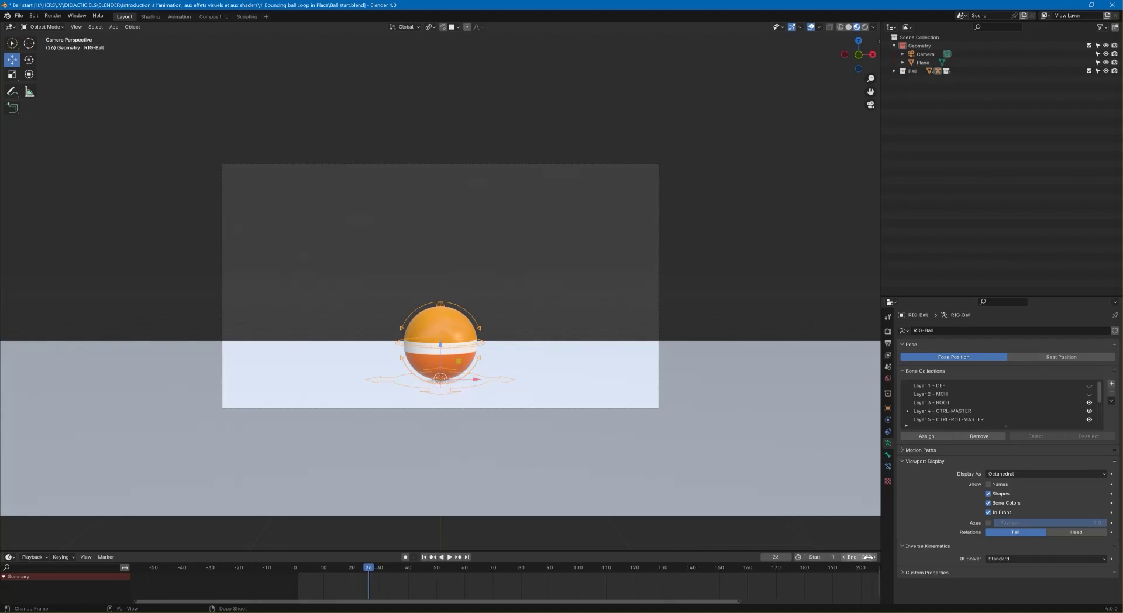
type("26")
key("Return")
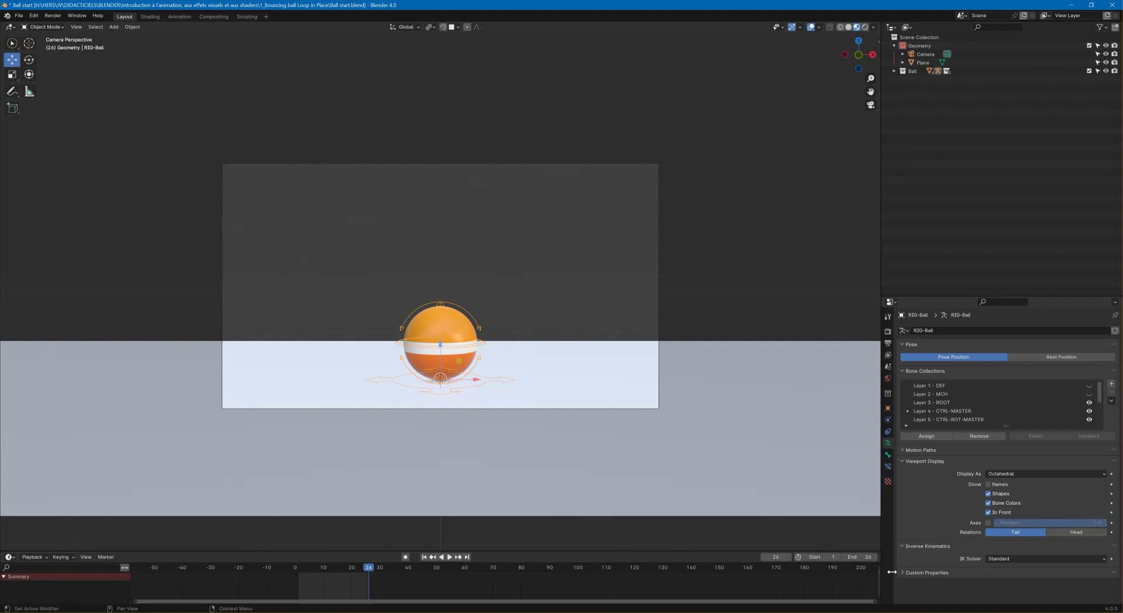
Fit the timeline to frames 1 to 26 and review the output frame rate and frame range
left_click_drag(875, 603, 594, 603)
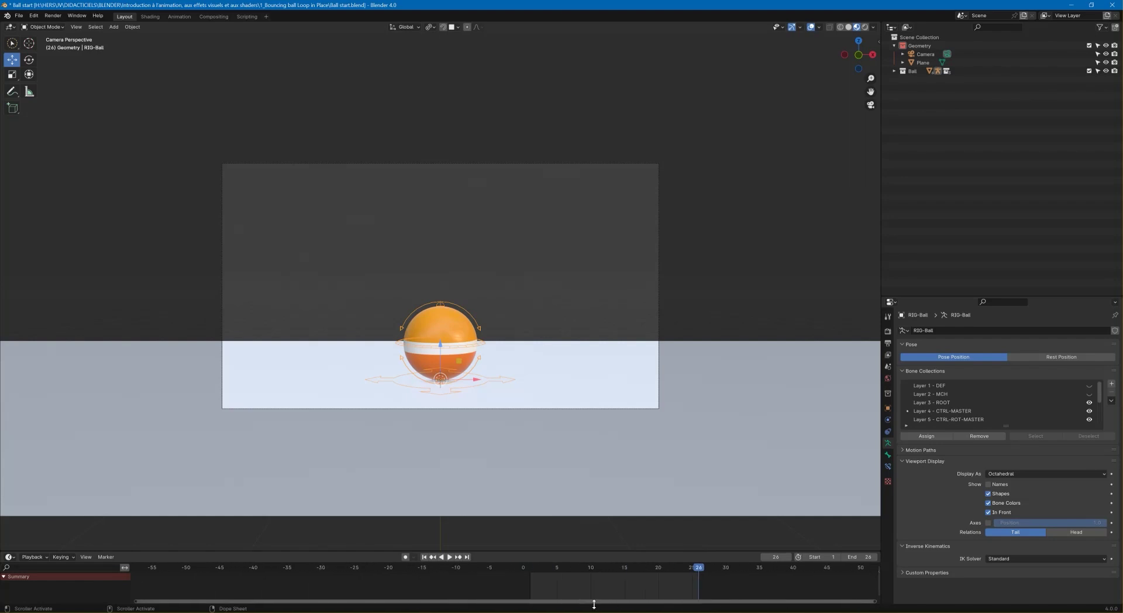
left_click_drag(140, 602, 537, 610)
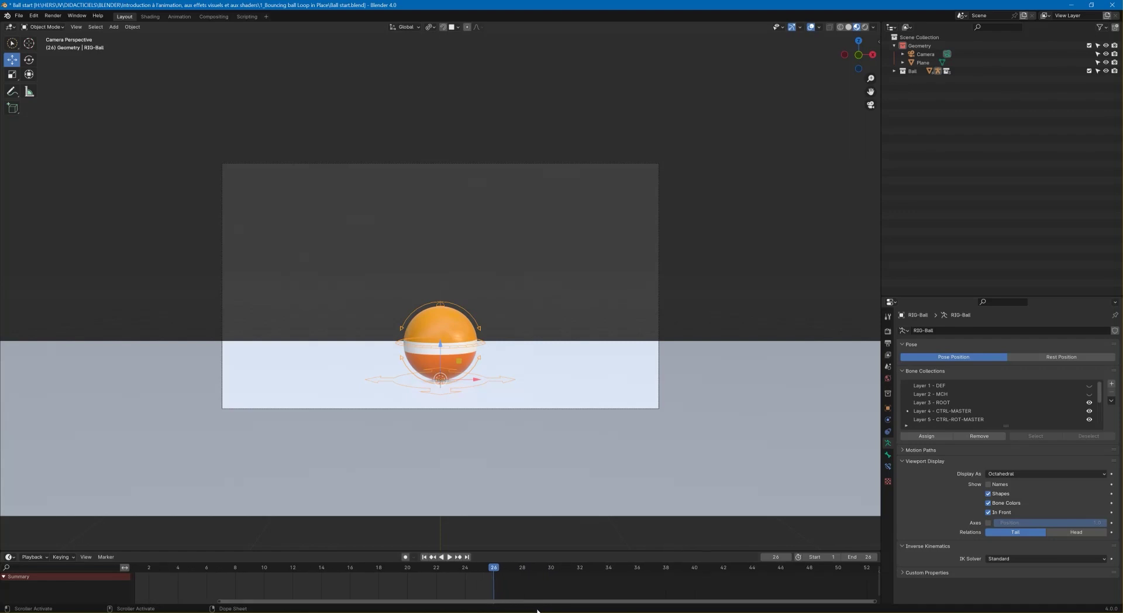
left_click_drag(875, 604, 524, 602)
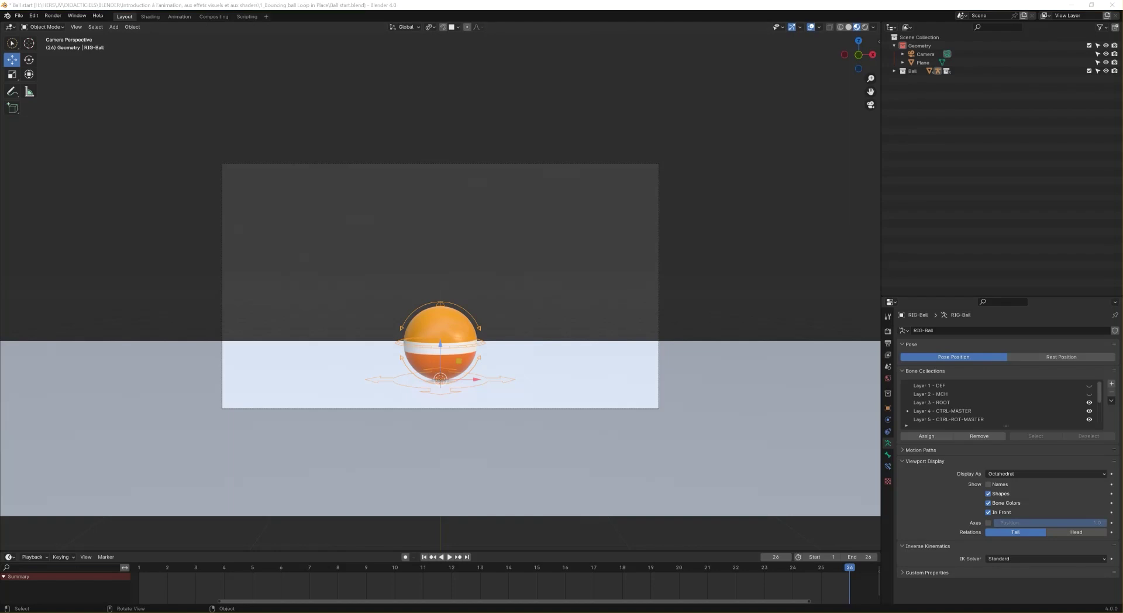
left_click(887, 343)
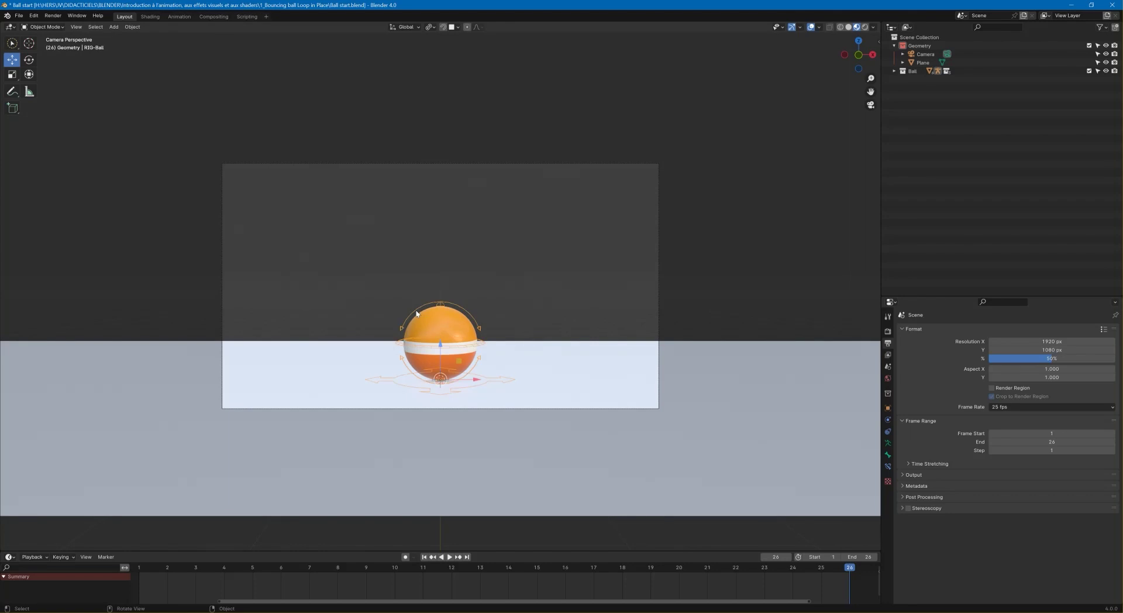
Switch to the Animation workspace, look through the camera and widen the 3D viewport around its frame
left_click(174, 16)
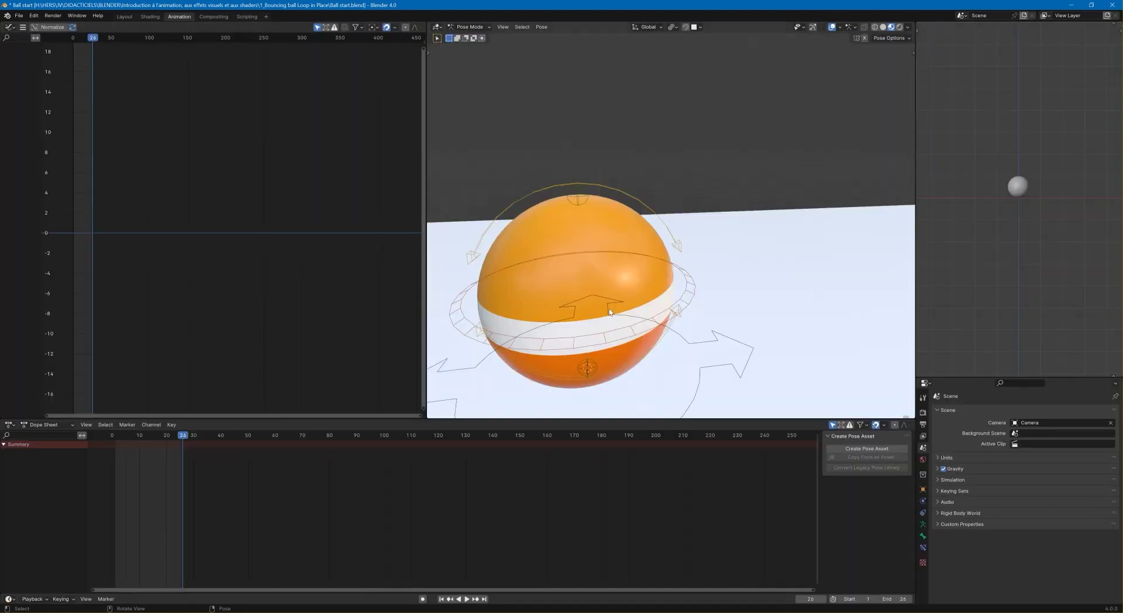
key("KP_1")
key("KP_0")
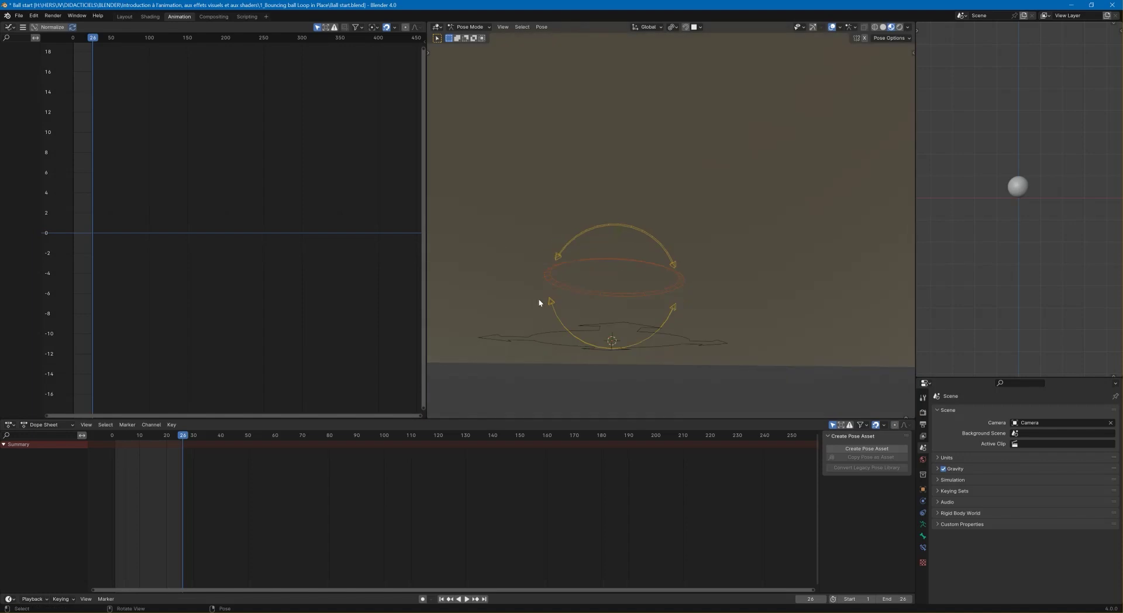
key("Home")
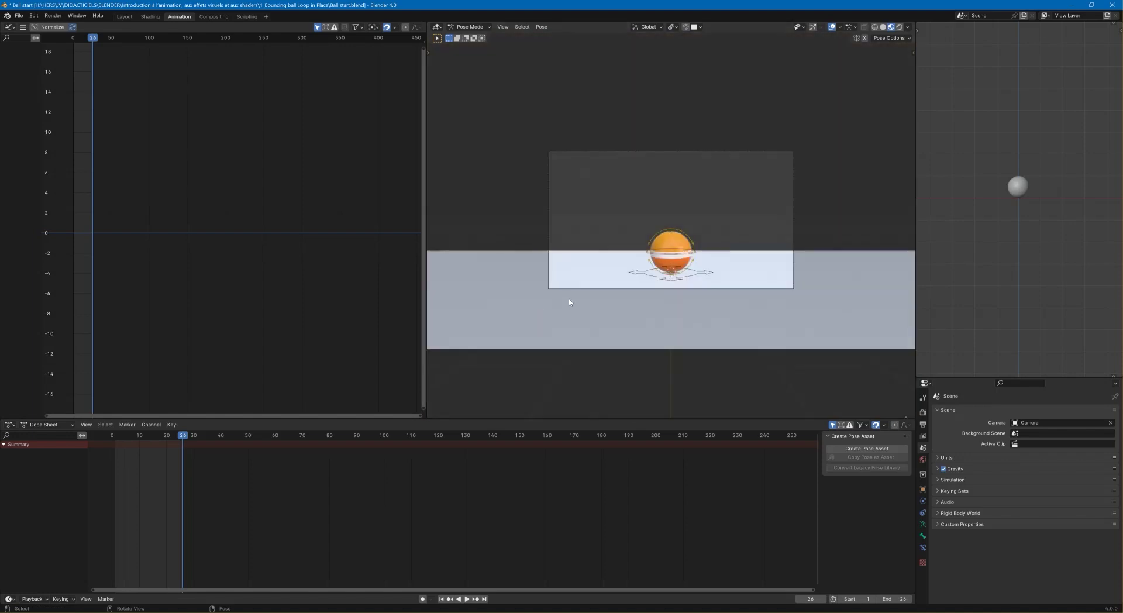
scroll(569, 302, "up", 3)
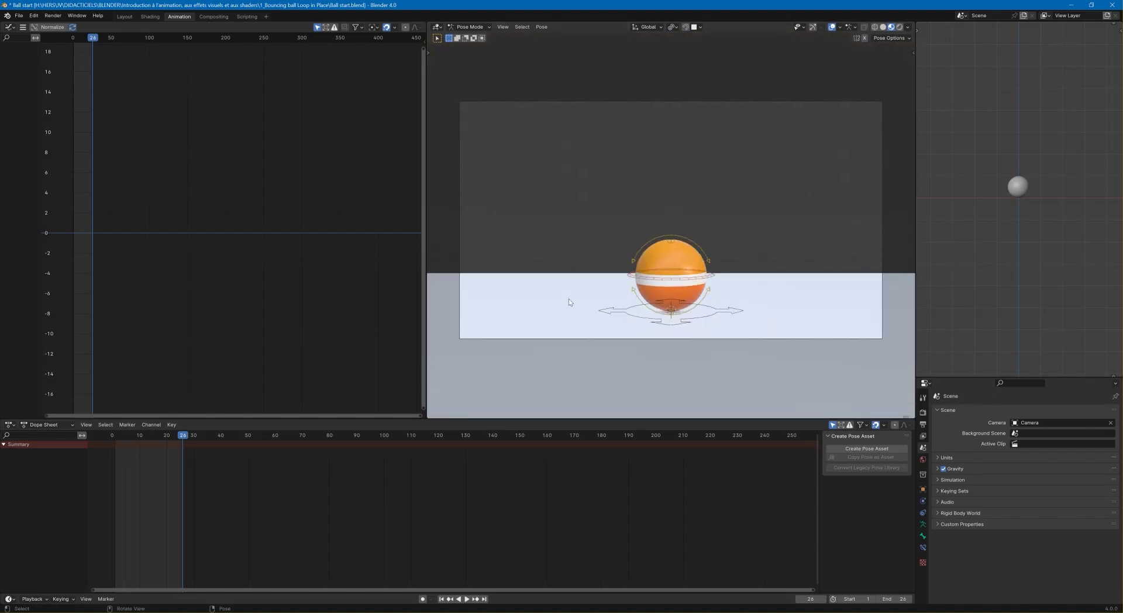
left_click_drag(428, 209, 394, 206)
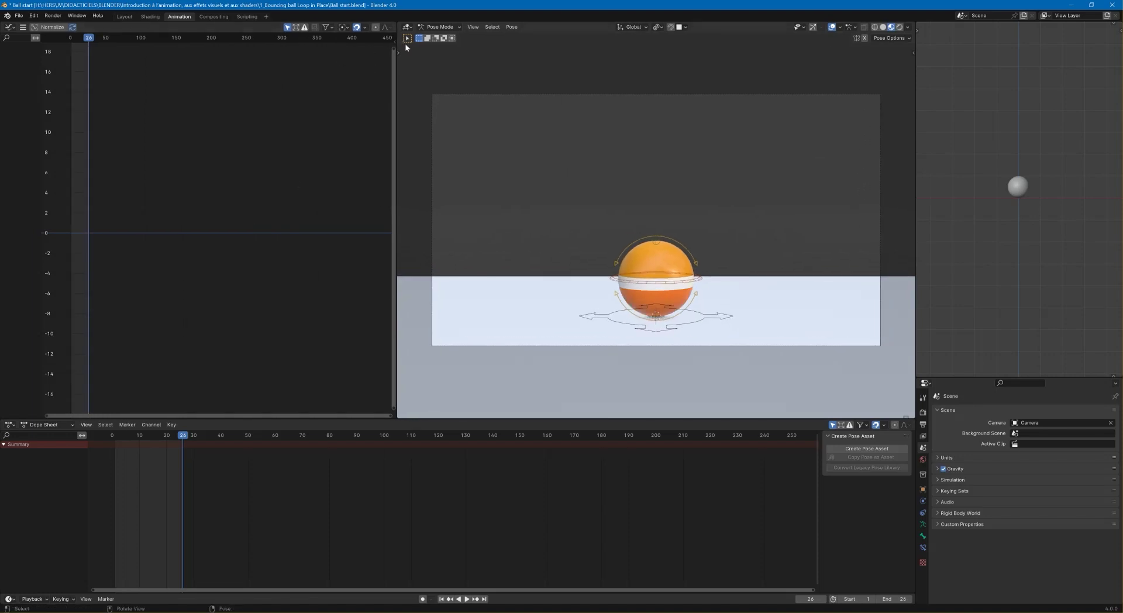
Activate the Move tool in Pose Mode and turn on the viewport gizmos
left_click(444, 27)
left_click(446, 27)
key("shift+space")
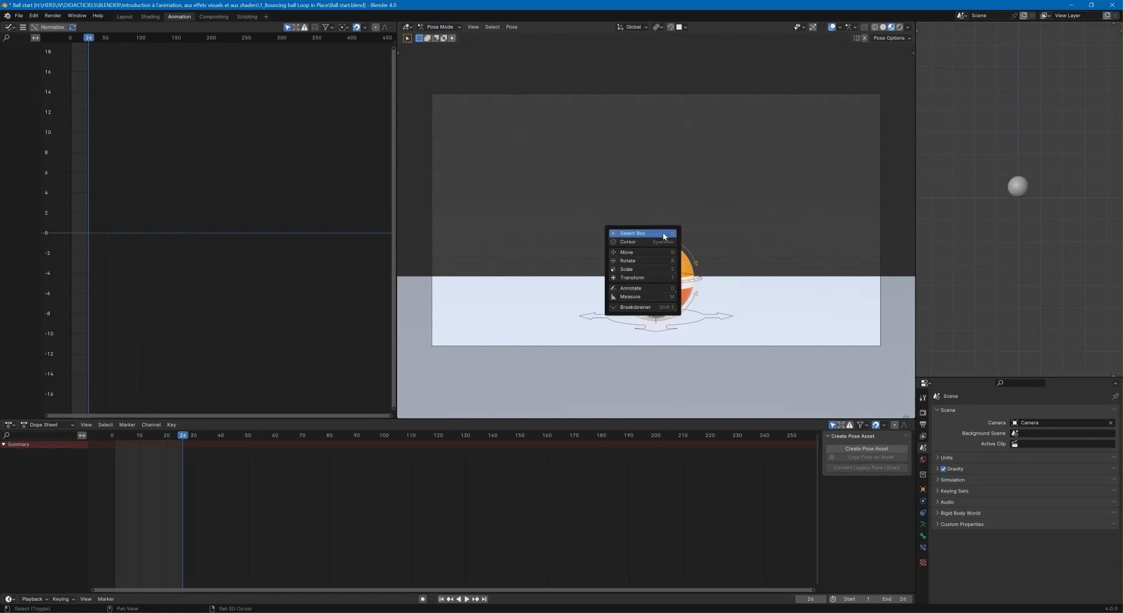
left_click(637, 248)
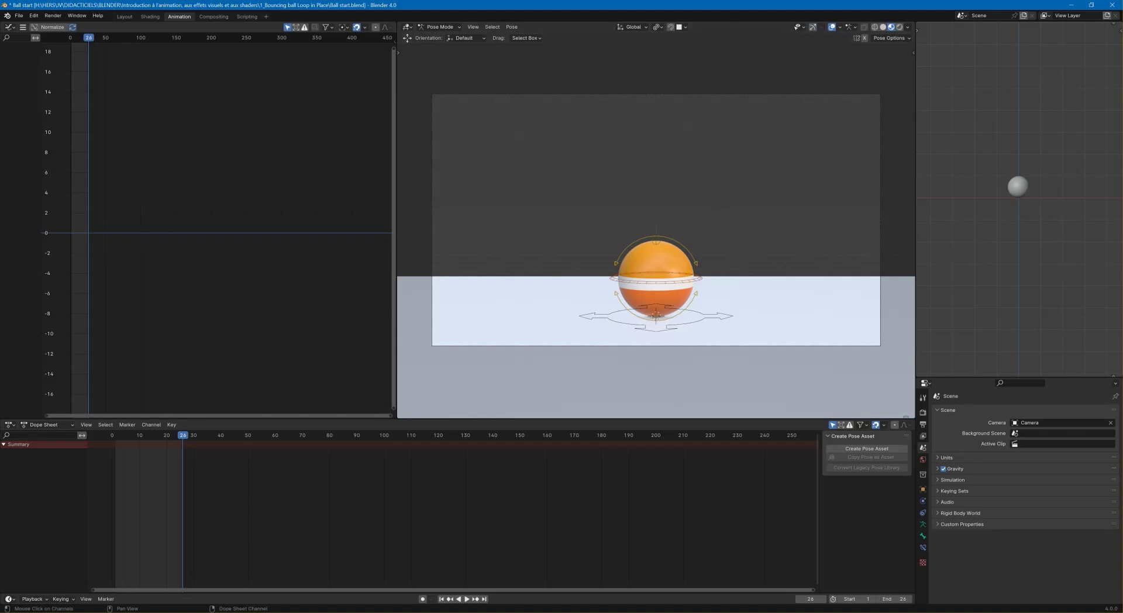
left_click(812, 30)
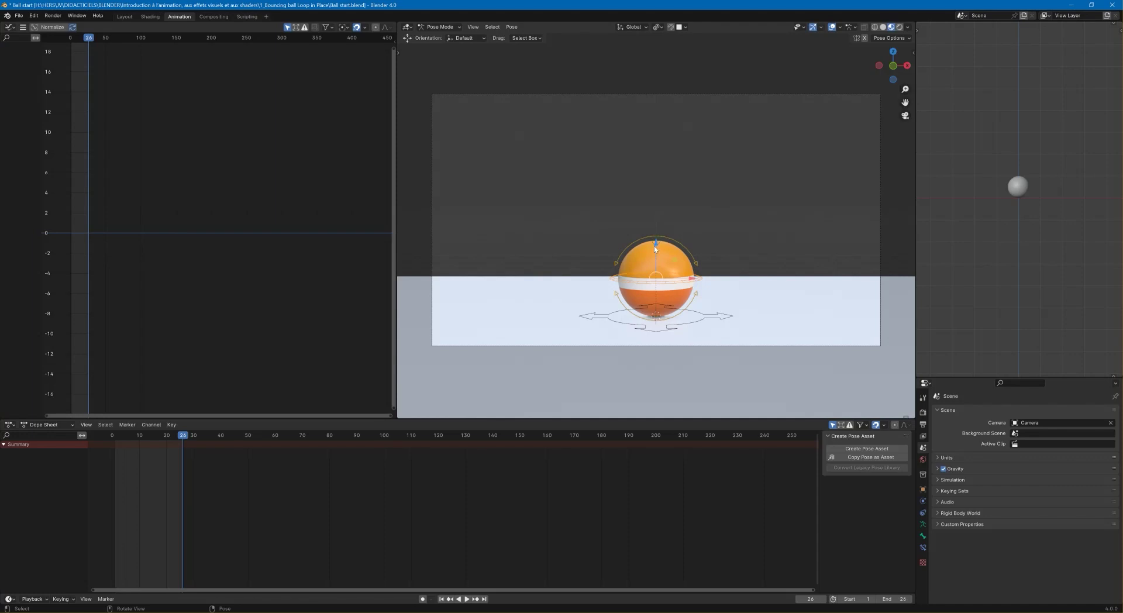
Try raising the ball's control, undo that move, and switch to Object Mode and back to Pose Mode
left_click_drag(655, 247, 679, 132)
key("ctrl+z")
left_click(450, 27)
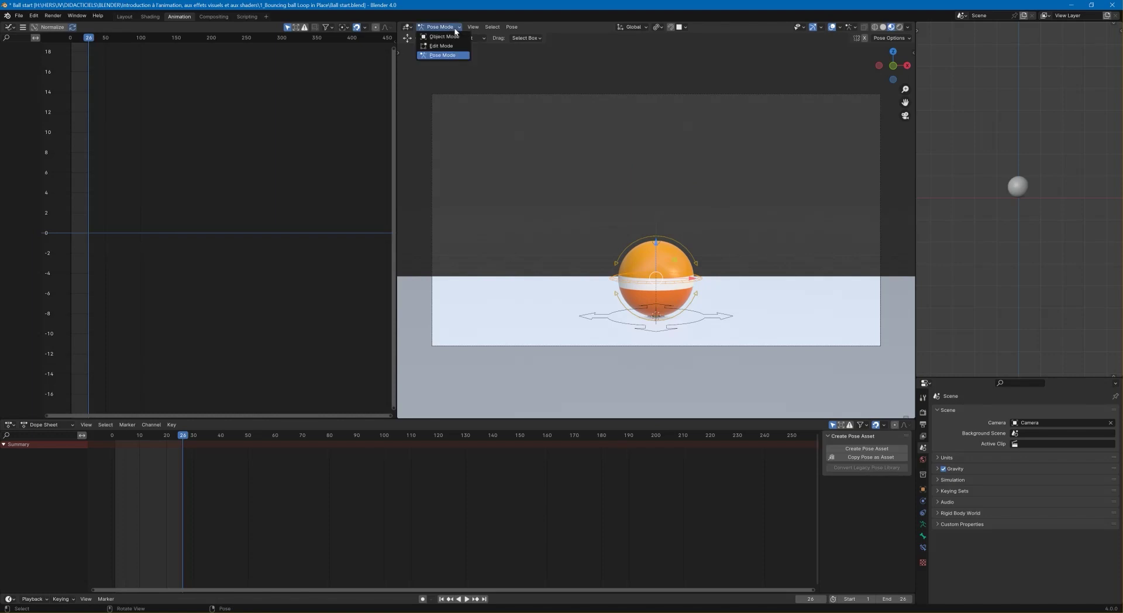
left_click(460, 37)
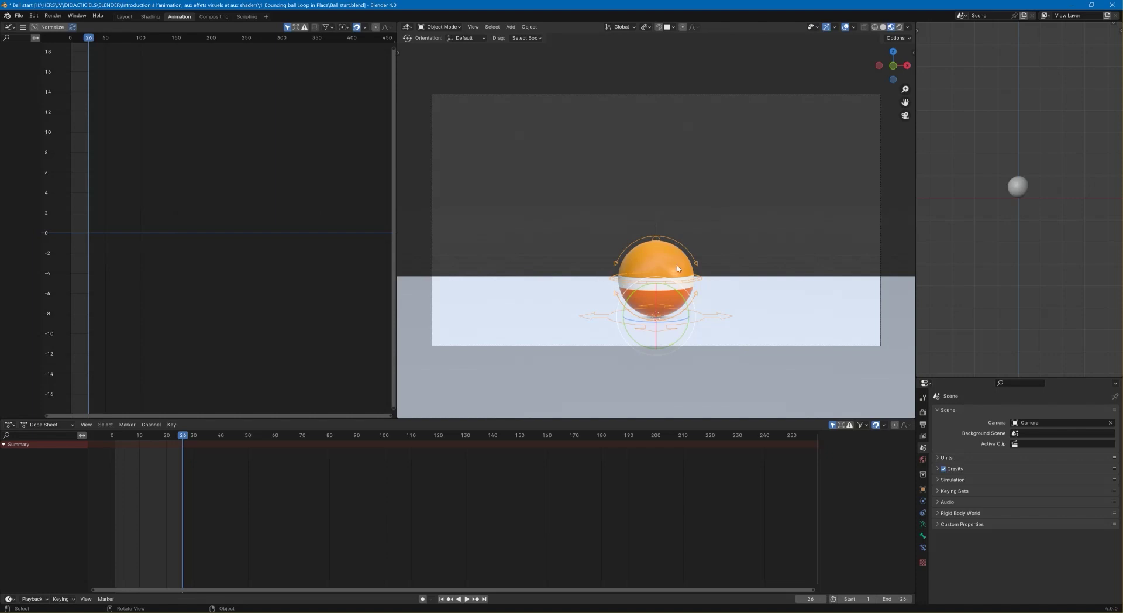
left_click(455, 27)
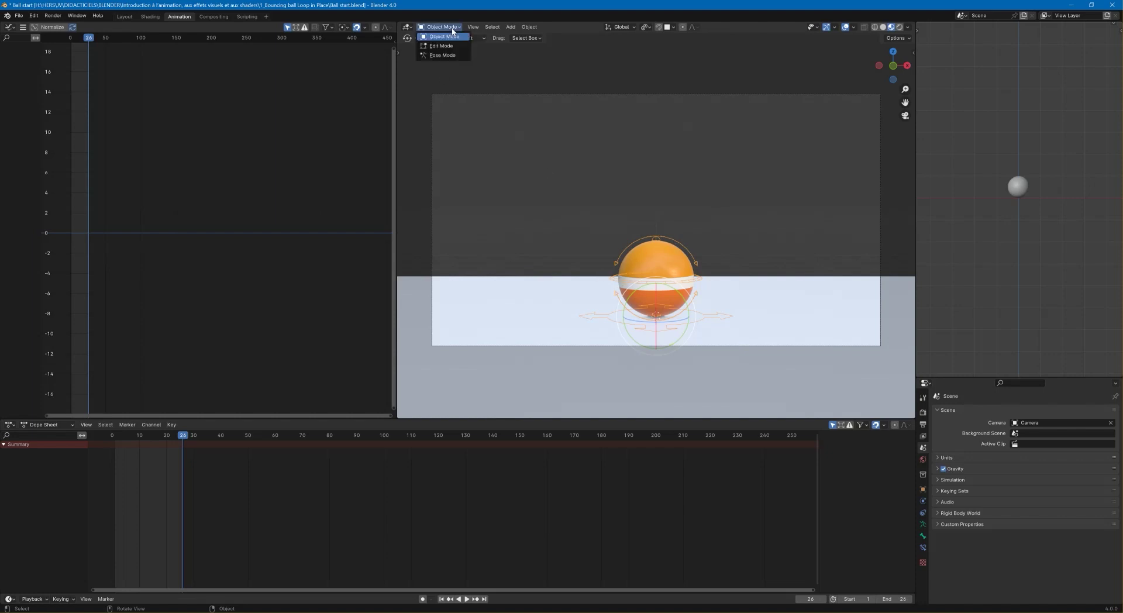
left_click(448, 55)
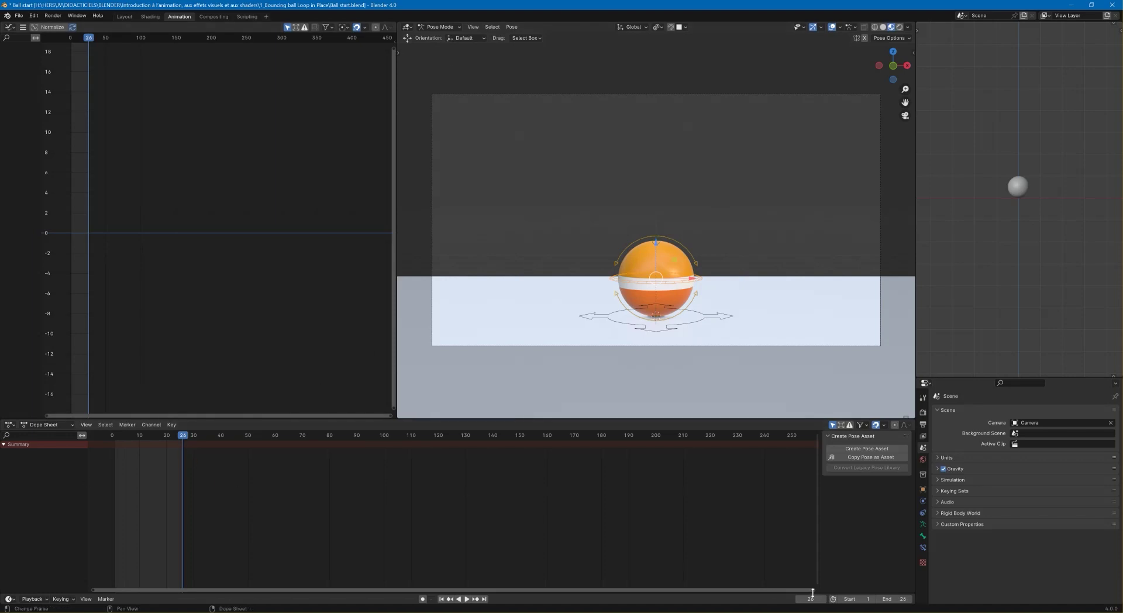
At frame 1, raise the ball's master control near the top of the camera frame and insert a Location keyframe
left_click_drag(812, 590, 189, 598)
left_click_drag(635, 436, 238, 445)
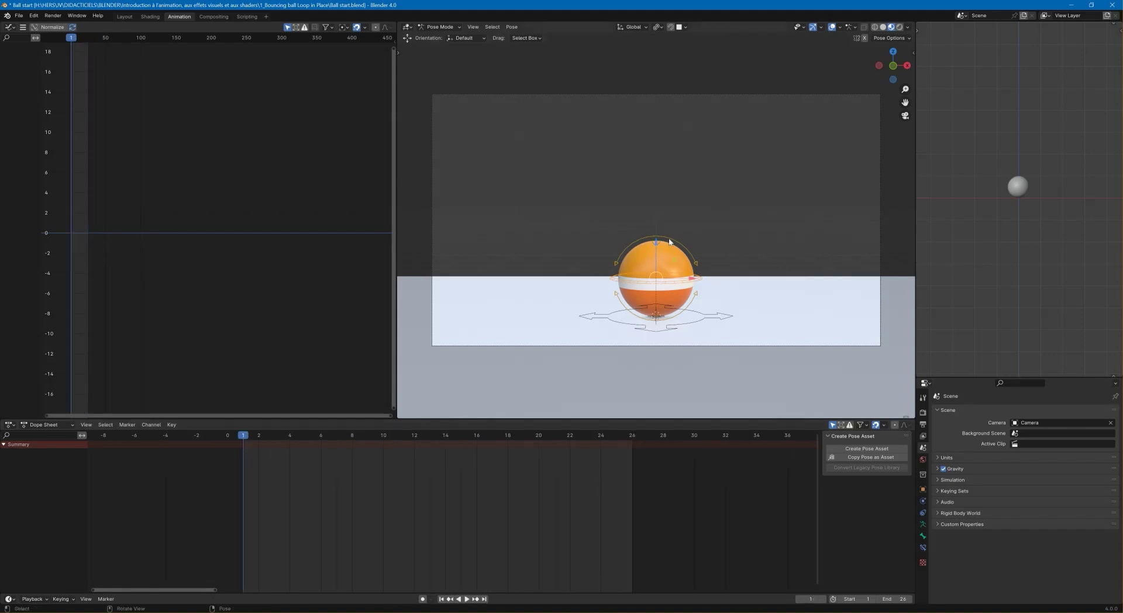
left_click_drag(669, 242, 660, 113)
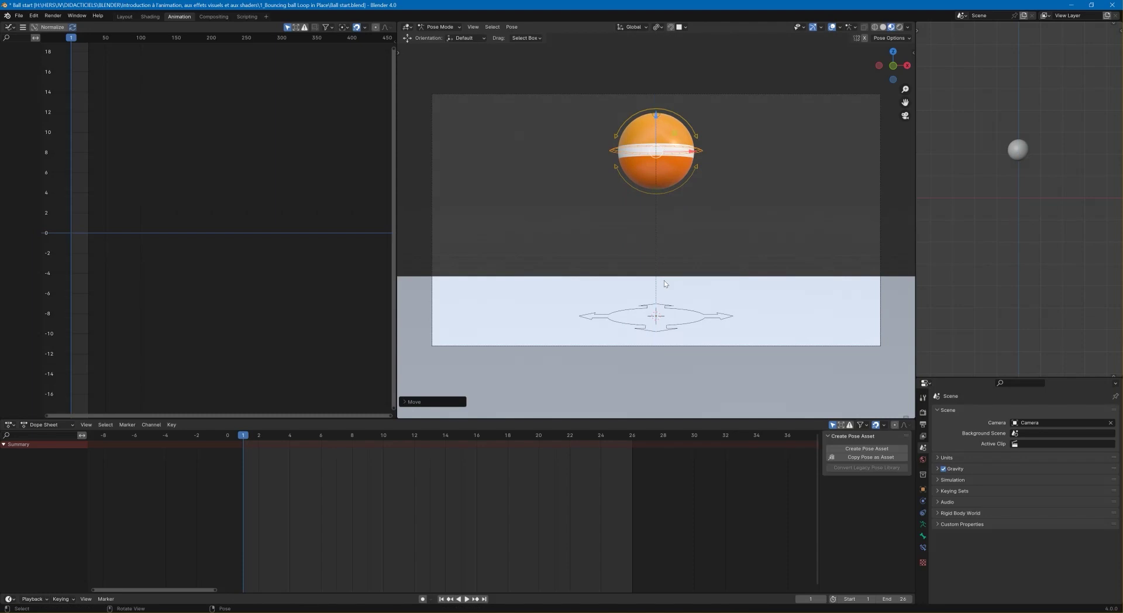
key("i")
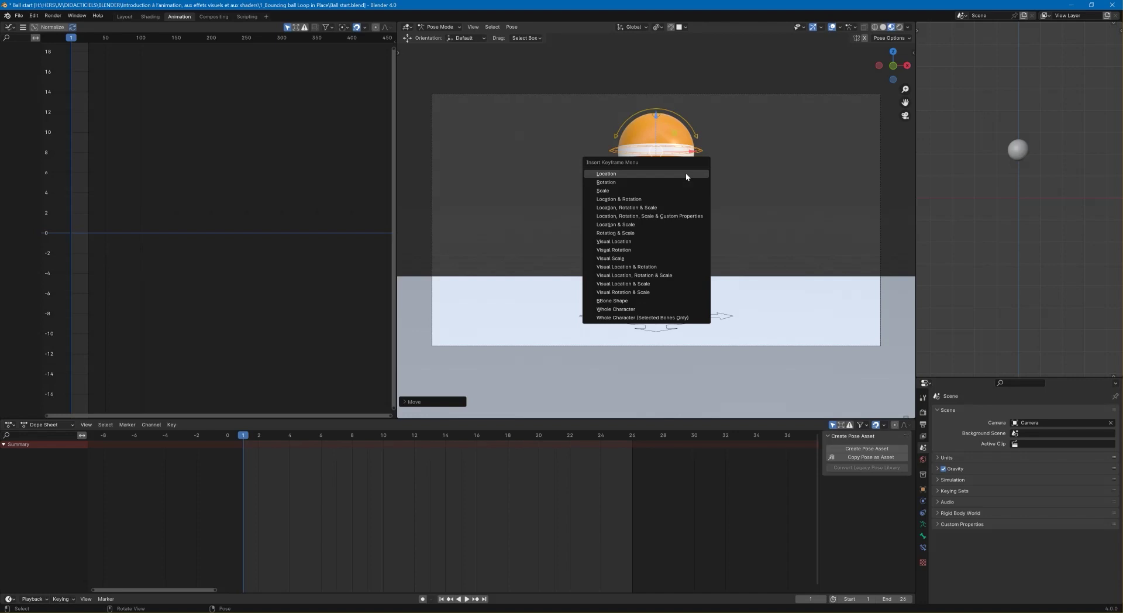
left_click(685, 173)
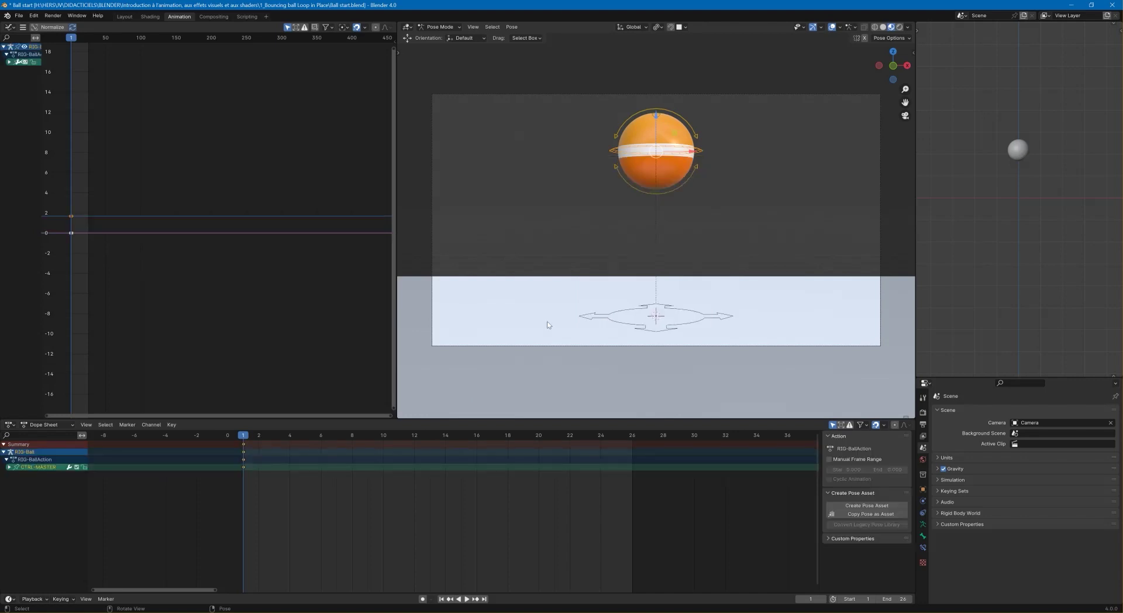
Insert a Location keyframe for the raised ball at frame 26, matching its position at frame 1
key("space")
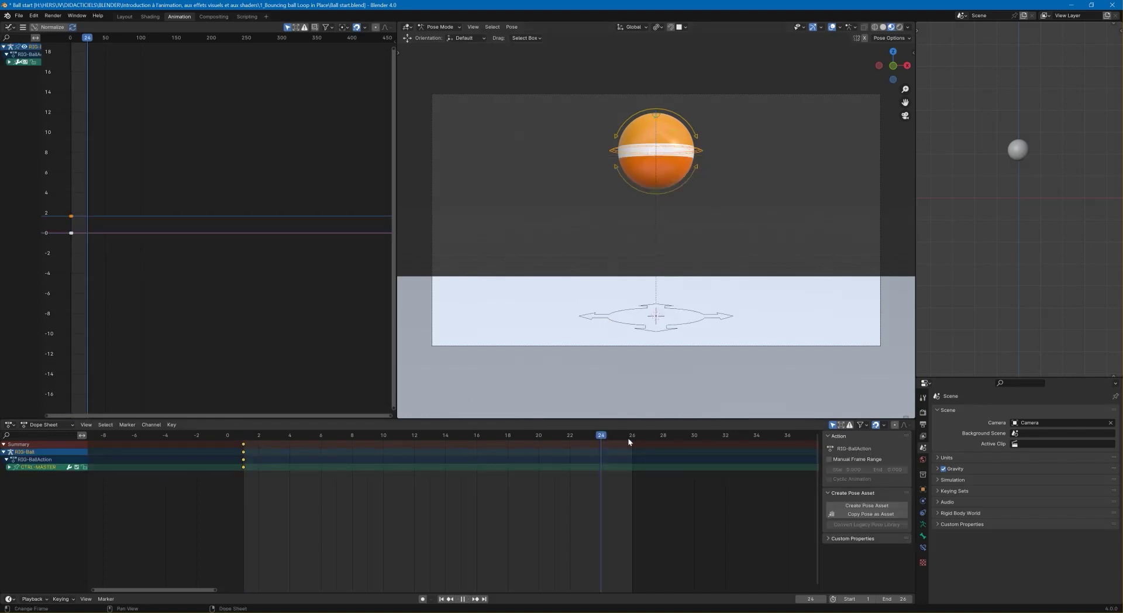
left_click_drag(627, 437, 635, 437)
key("space")
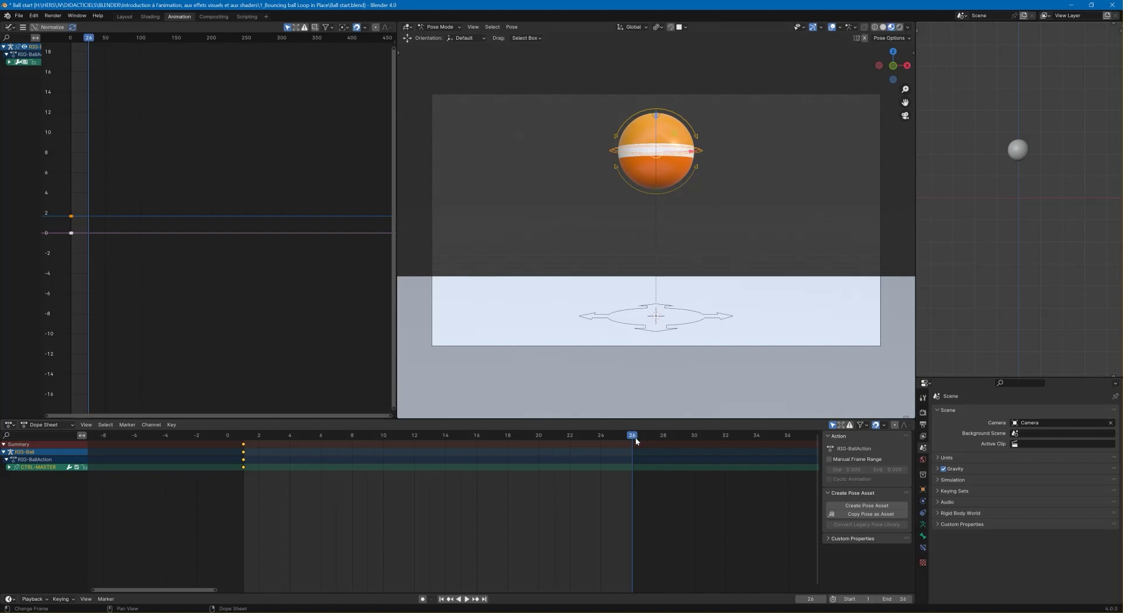
key("i")
left_click(641, 441)
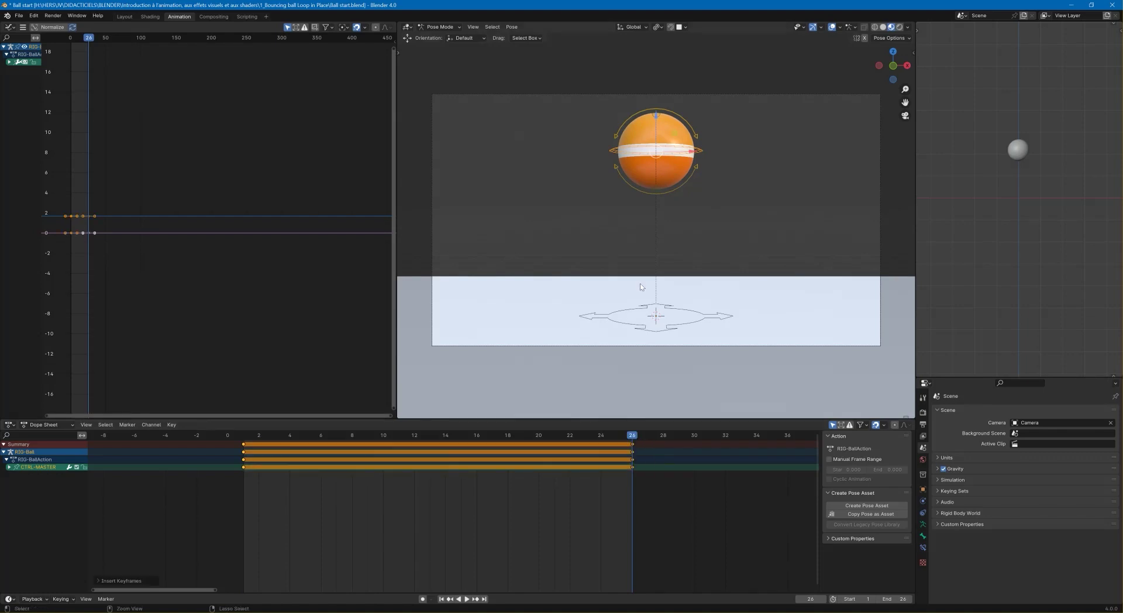
key("ctrl+z")
key("i")
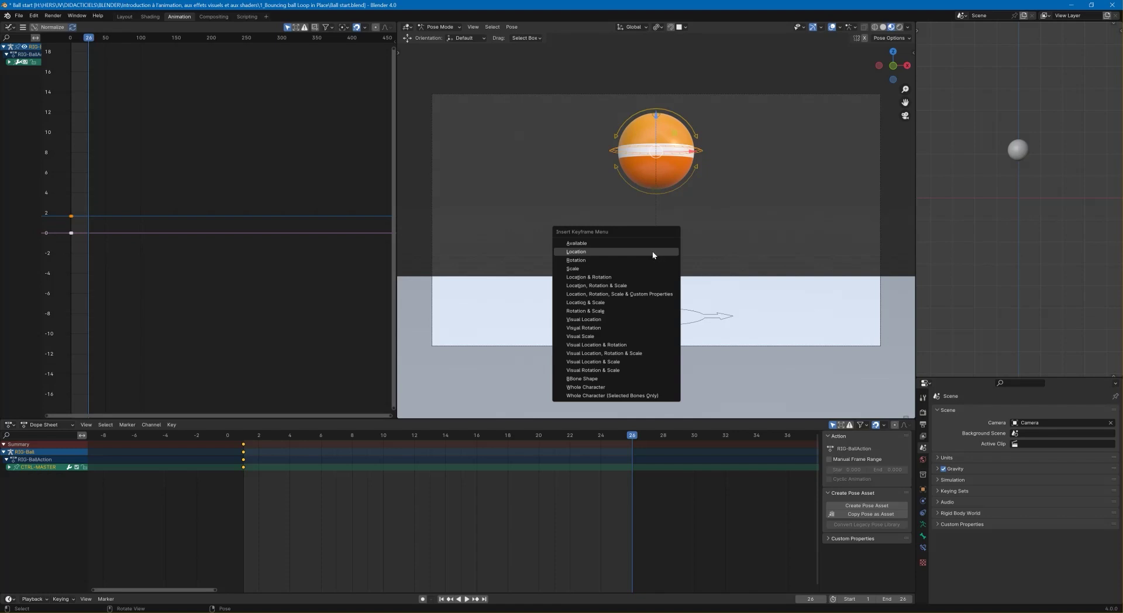
left_click(651, 250)
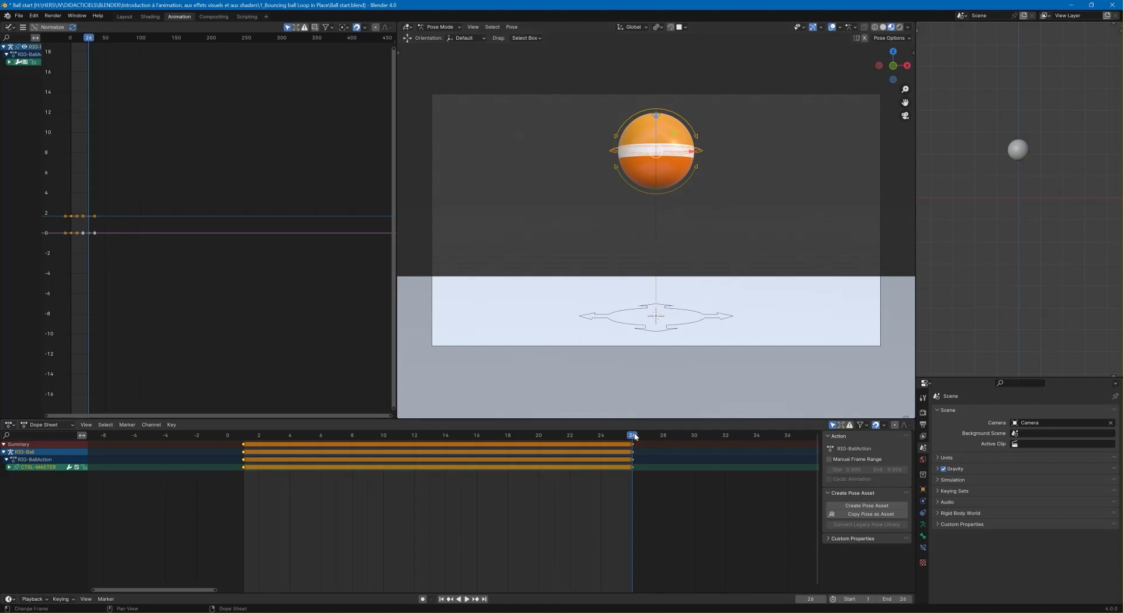
At frame 13, set the master control's Z location to 0 m and insert a Location keyframe
key("space")
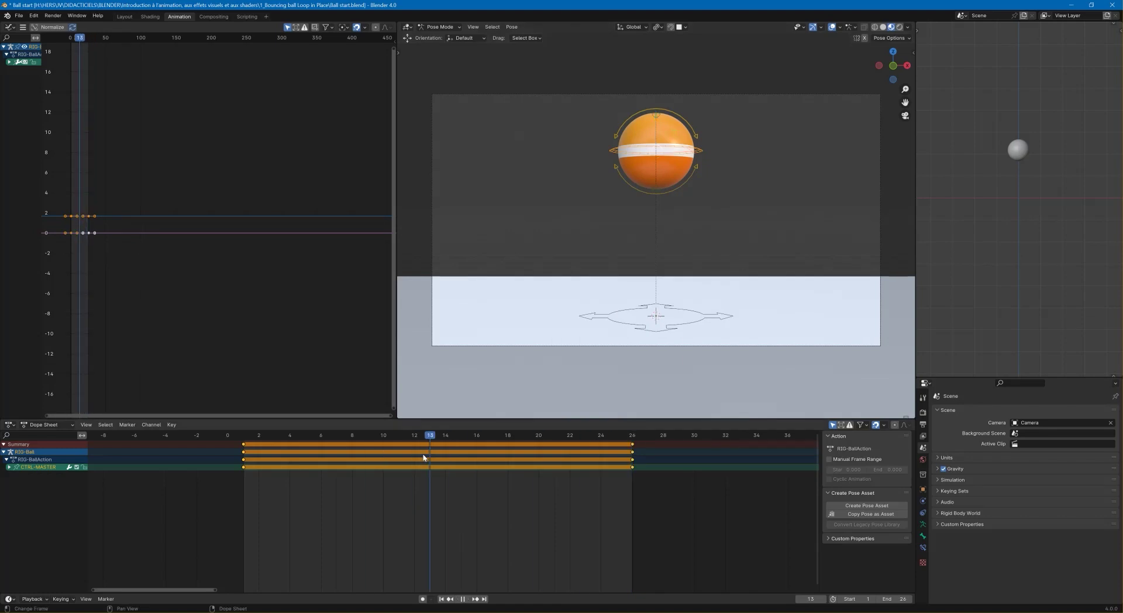
key("space")
key("n")
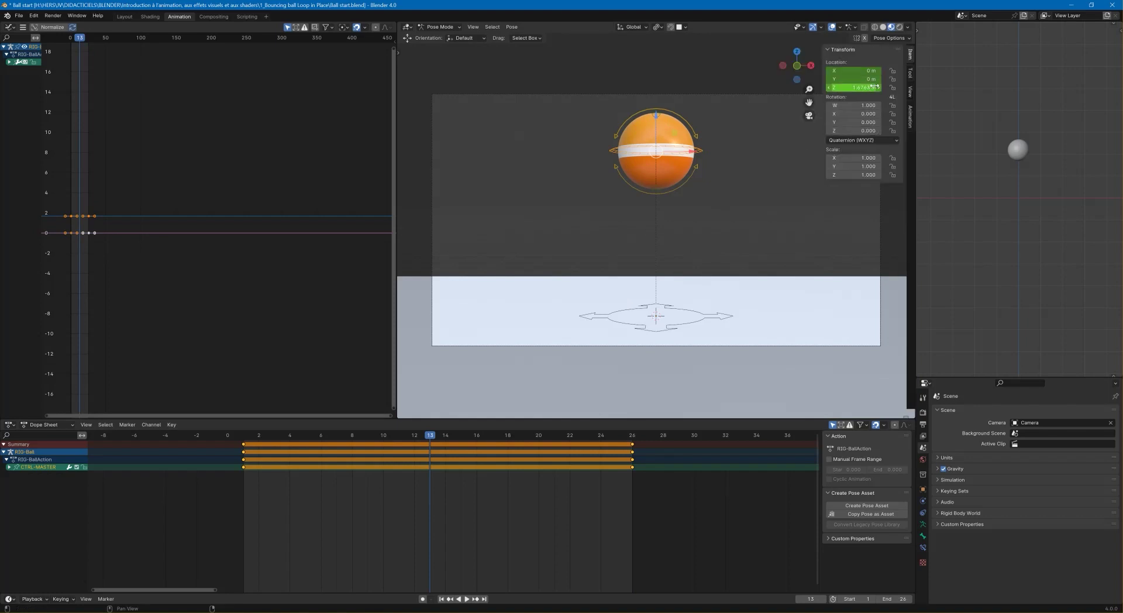
left_click(872, 87)
type("0")
key("Return")
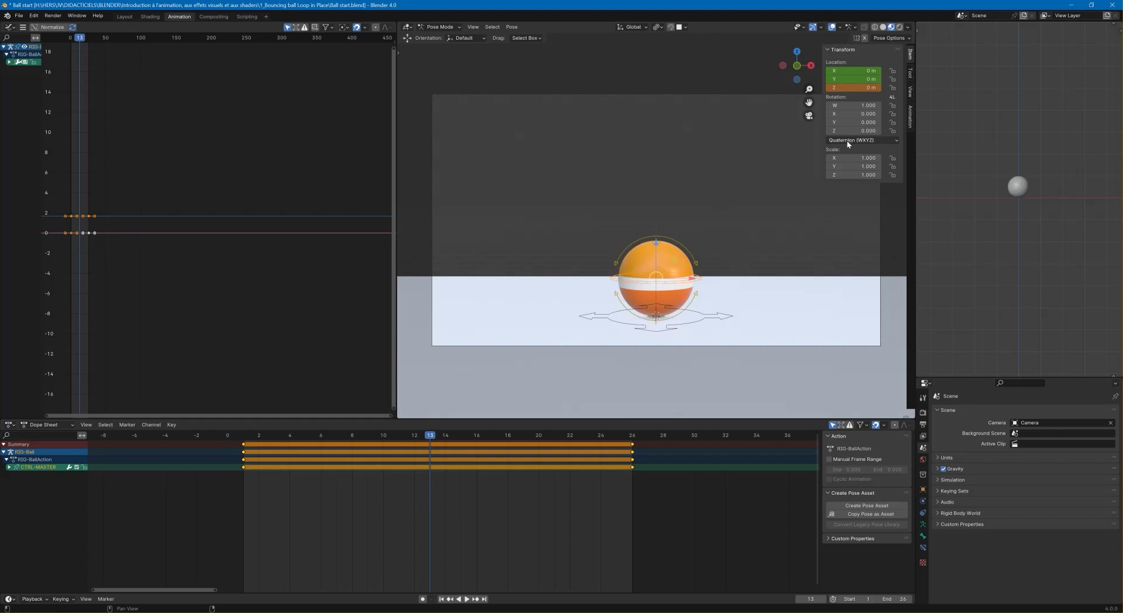
key("i")
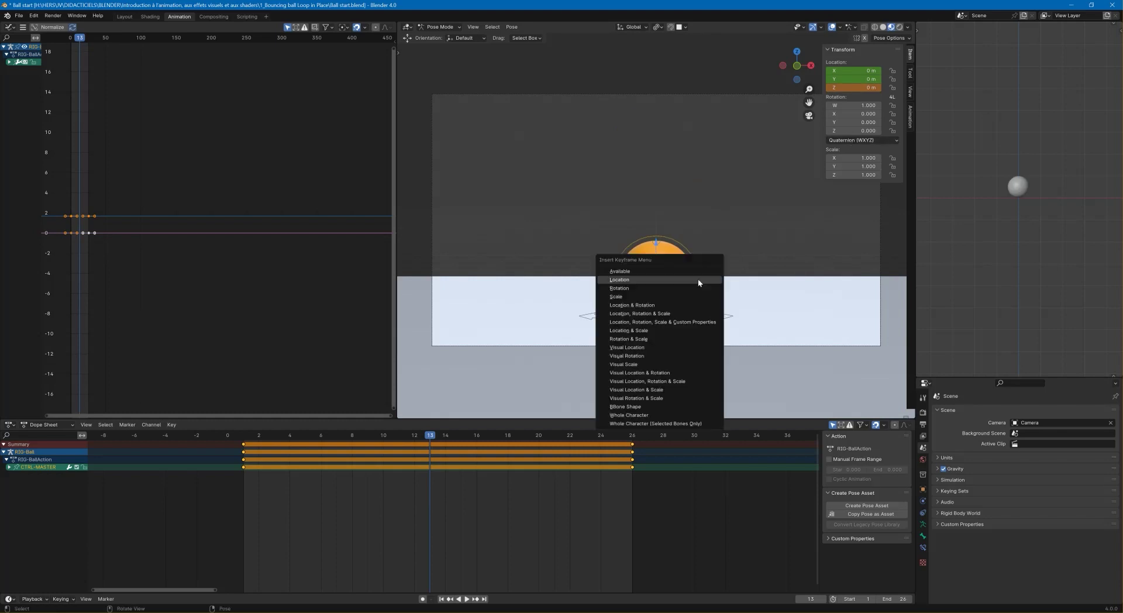
left_click(695, 278)
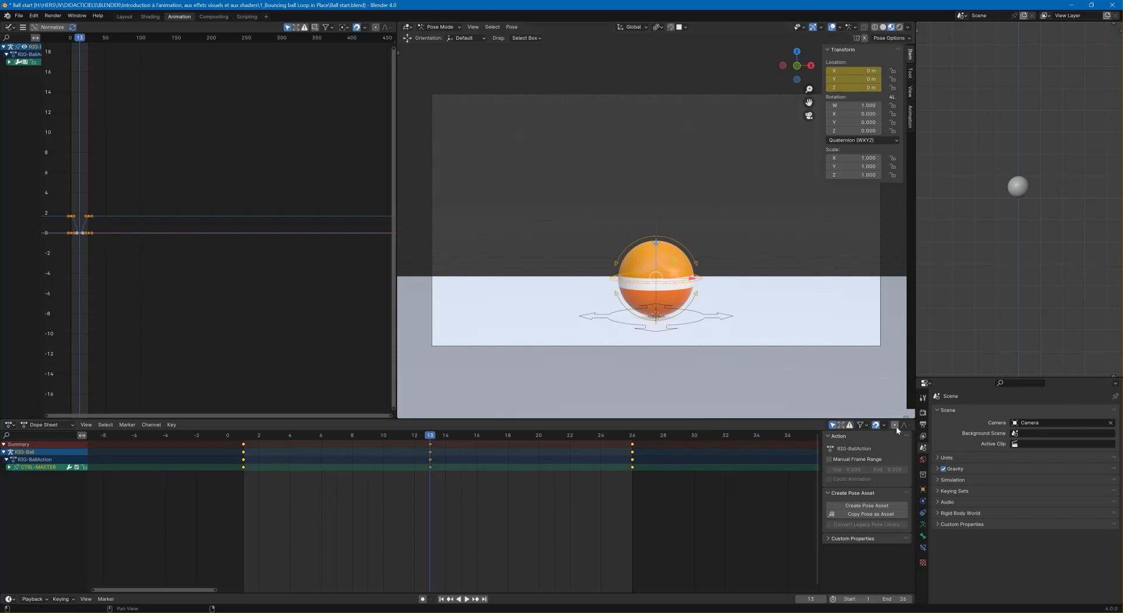
Enable auto keying and play back the ball's bounce
left_click(423, 601)
key("space")
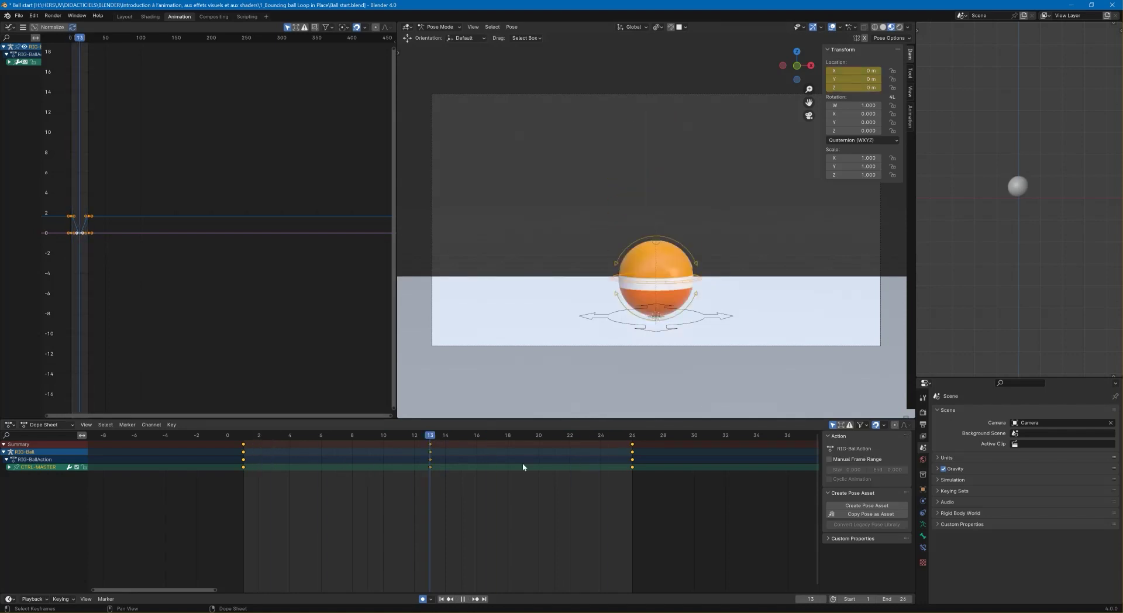
key("space")
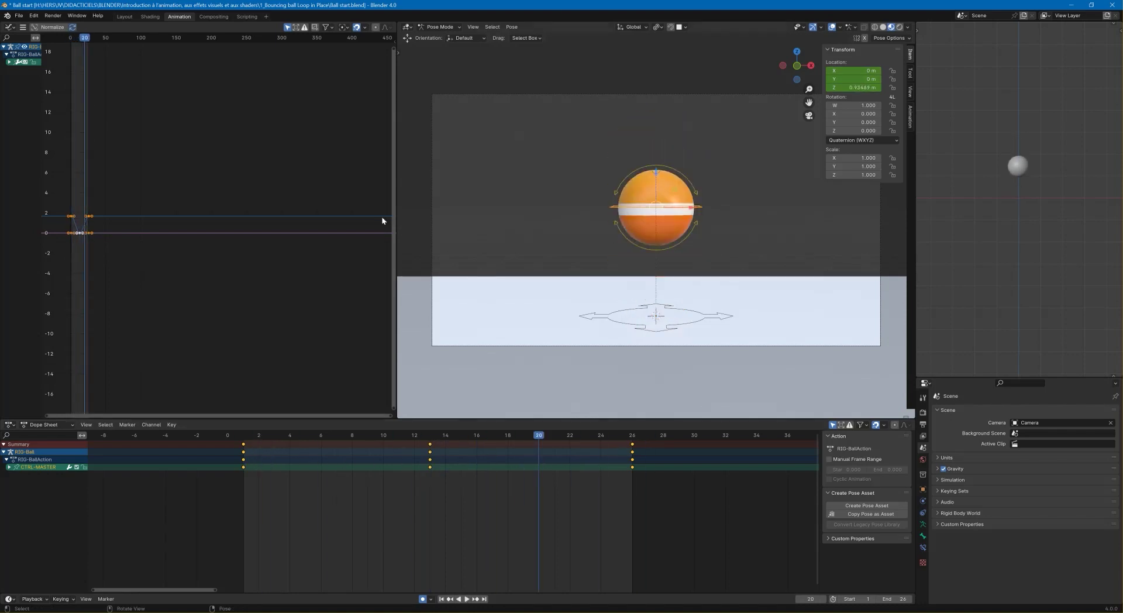
Examine the control's location curves in the Graph Editor, framing the full bounce curve between frames 1 and 26
middle_click_drag(125, 198, 216, 215)
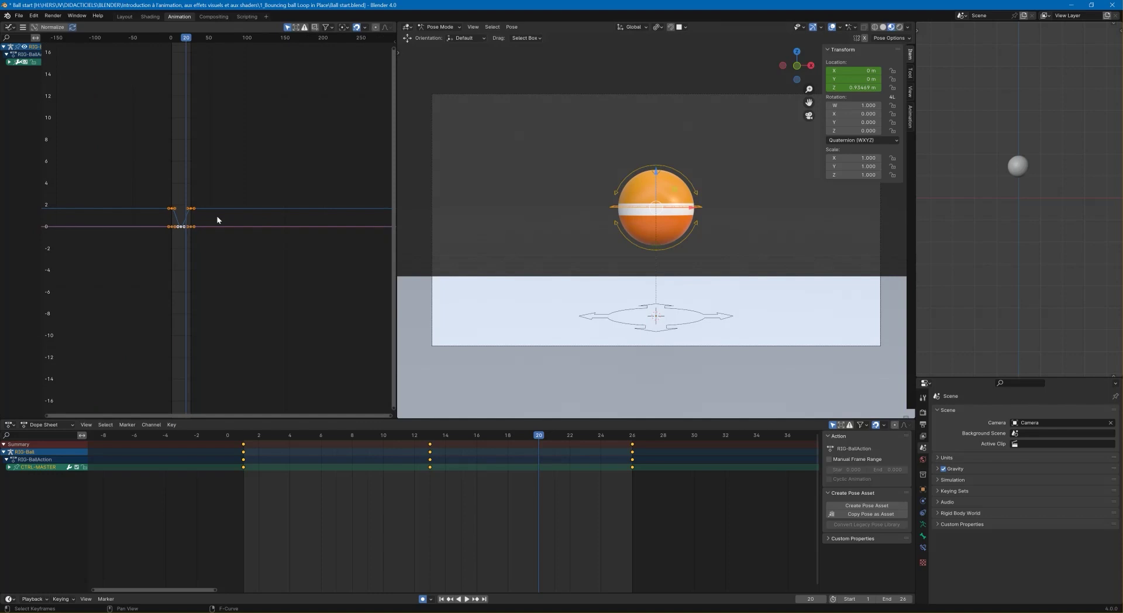
scroll(214, 217, "up", 2)
scroll(199, 218, "up", 3)
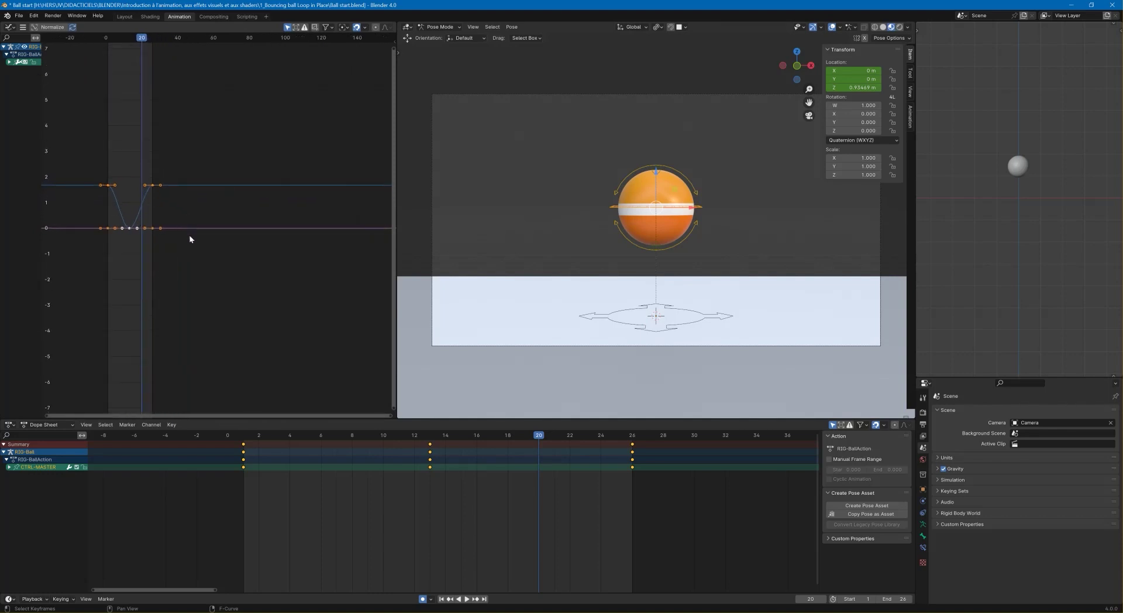
key("KP_Decimal")
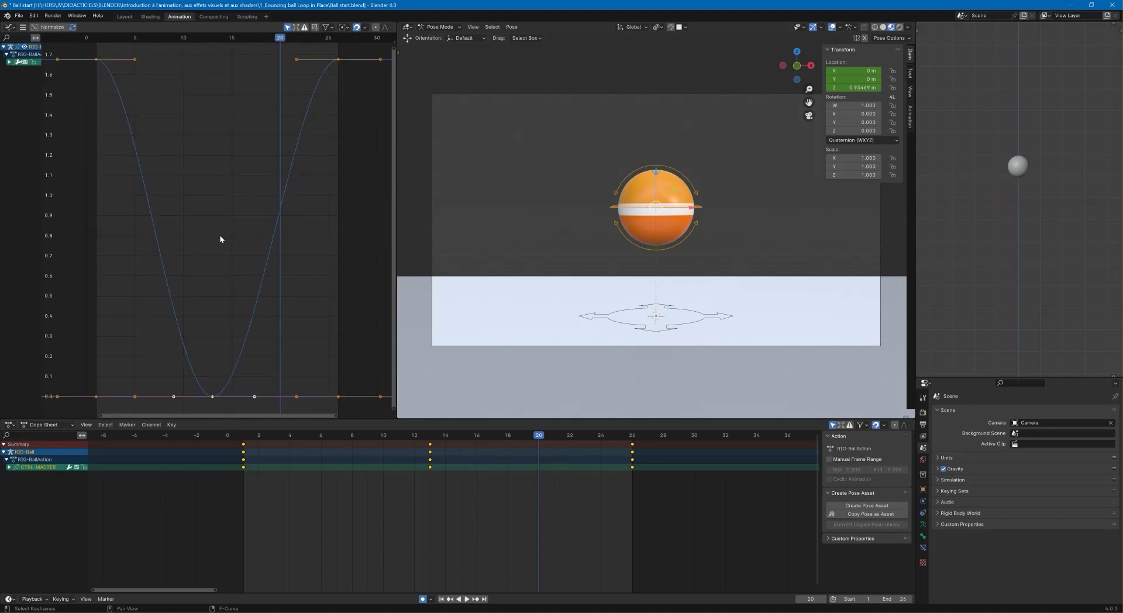
key("Home")
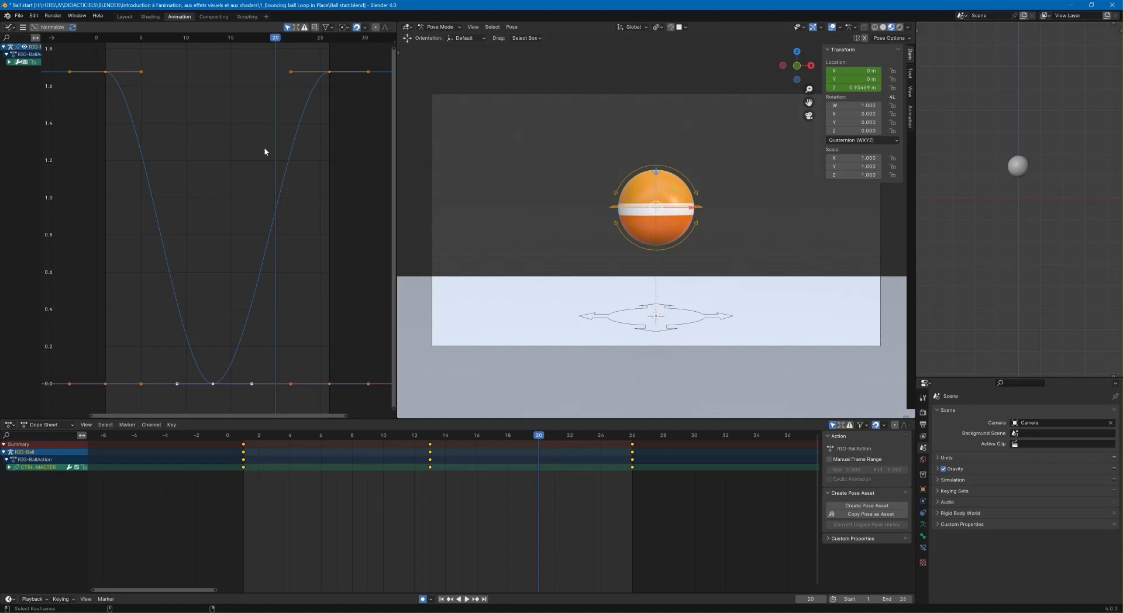
middle_click_drag(258, 164, 229, 168)
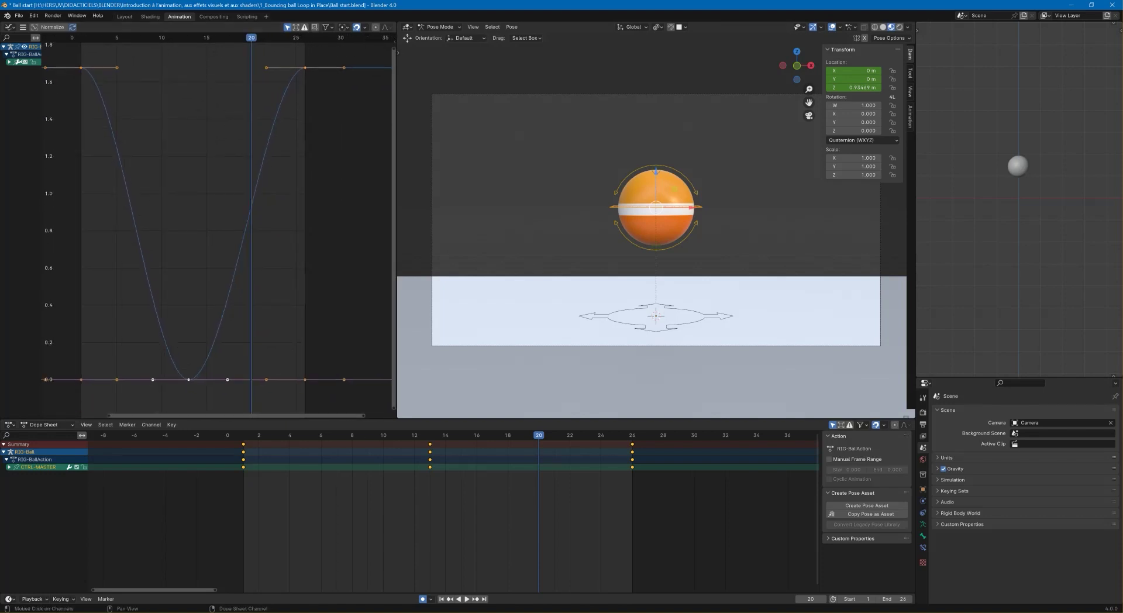
middle_click_drag(181, 225, 210, 224, "ctrl")
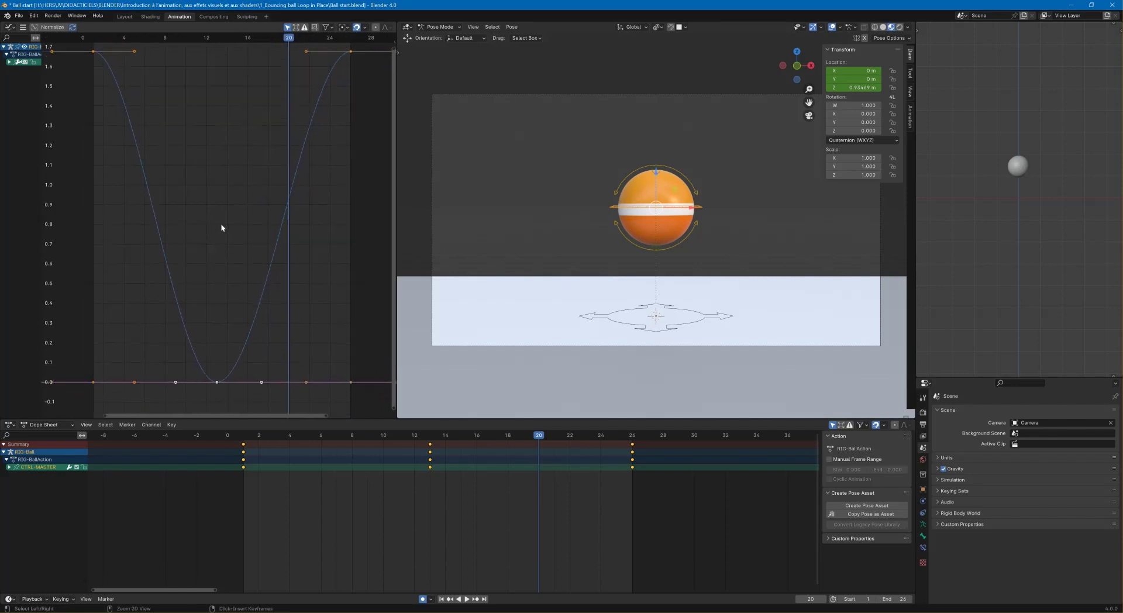
mouse_move(240, 271)
middle_mouse_down("ctrl")
mouse_move(236, 248)
mouse_move(234, 290)
mouse_move(224, 269)
mouse_move(239, 281)
middle_mouse_up("ctrl")
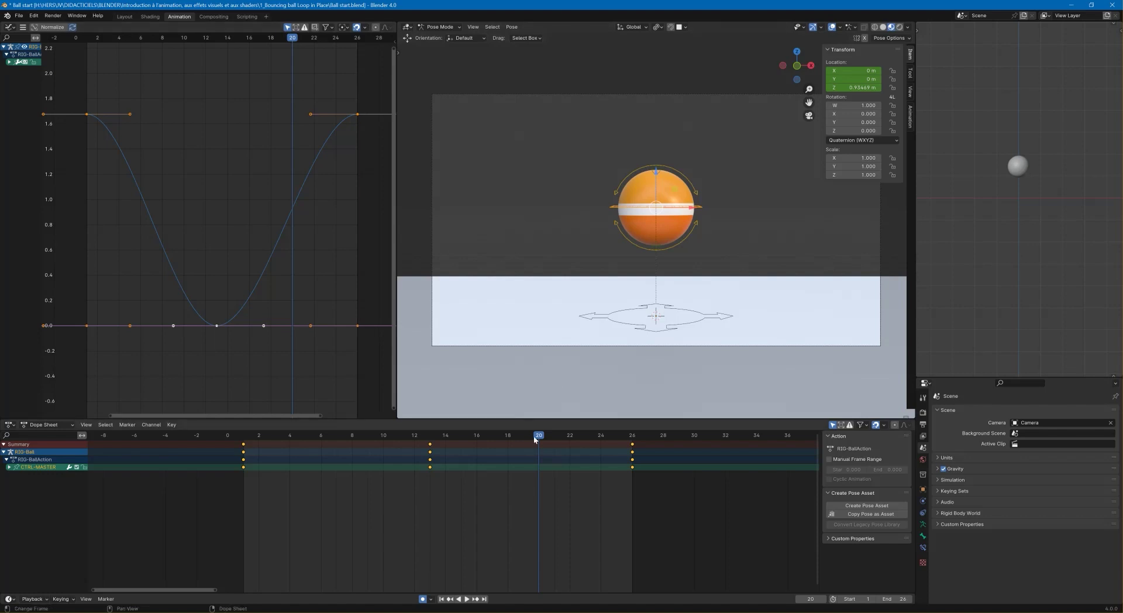
At frame 16, set the master control's Z location to 0 m so the ball holds on the ground from frame 13
left_click_drag(533, 435, 471, 439)
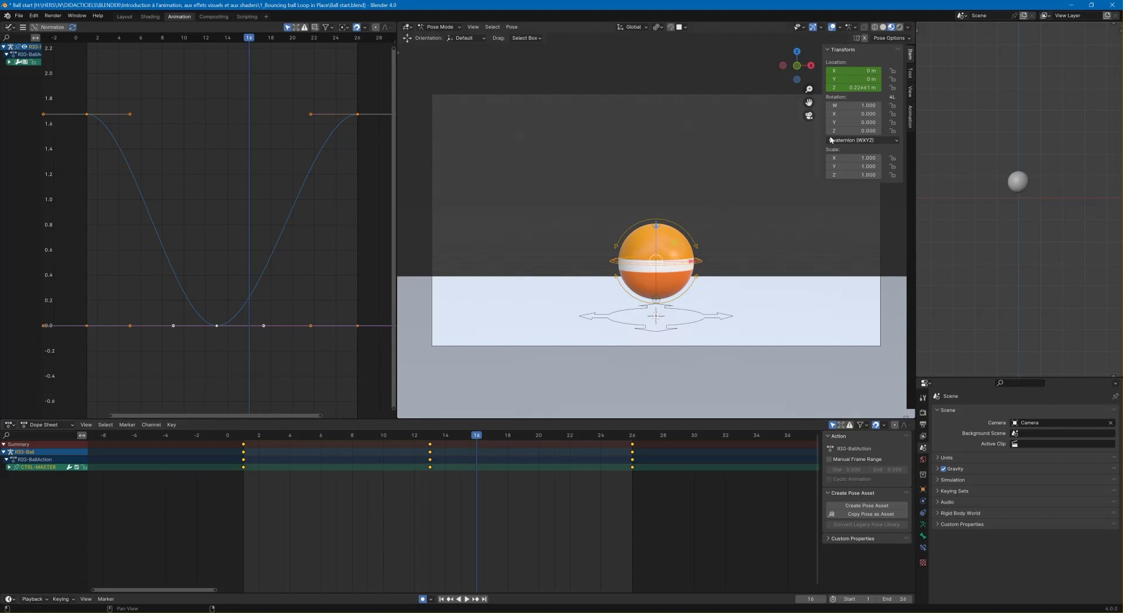
key("space")
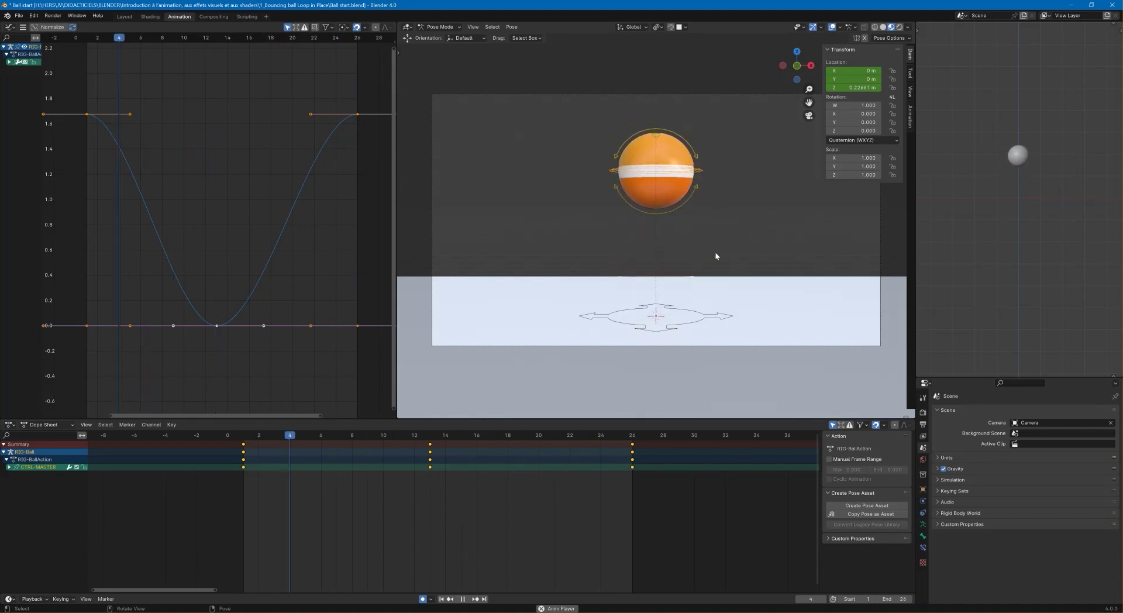
key("space")
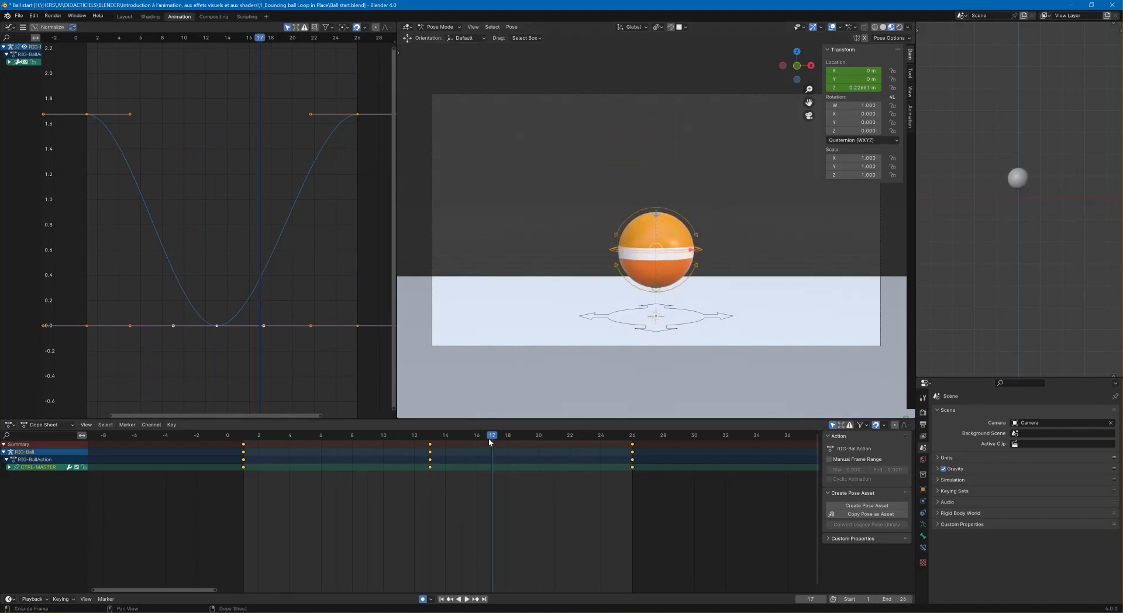
left_click_drag(487, 438, 472, 439)
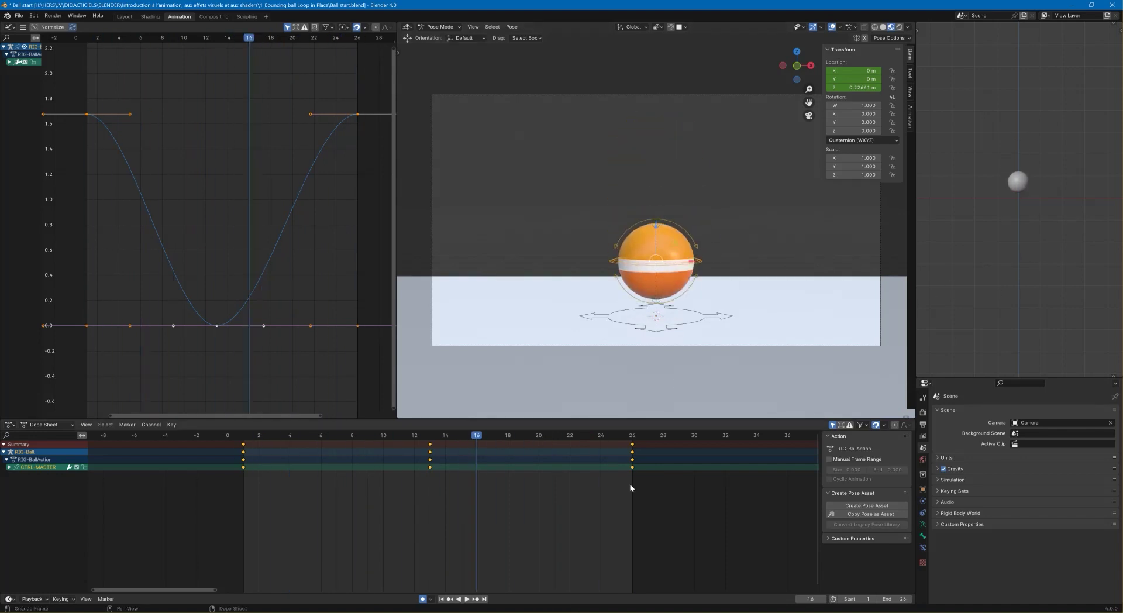
left_click(865, 88)
type("0")
key("Return")
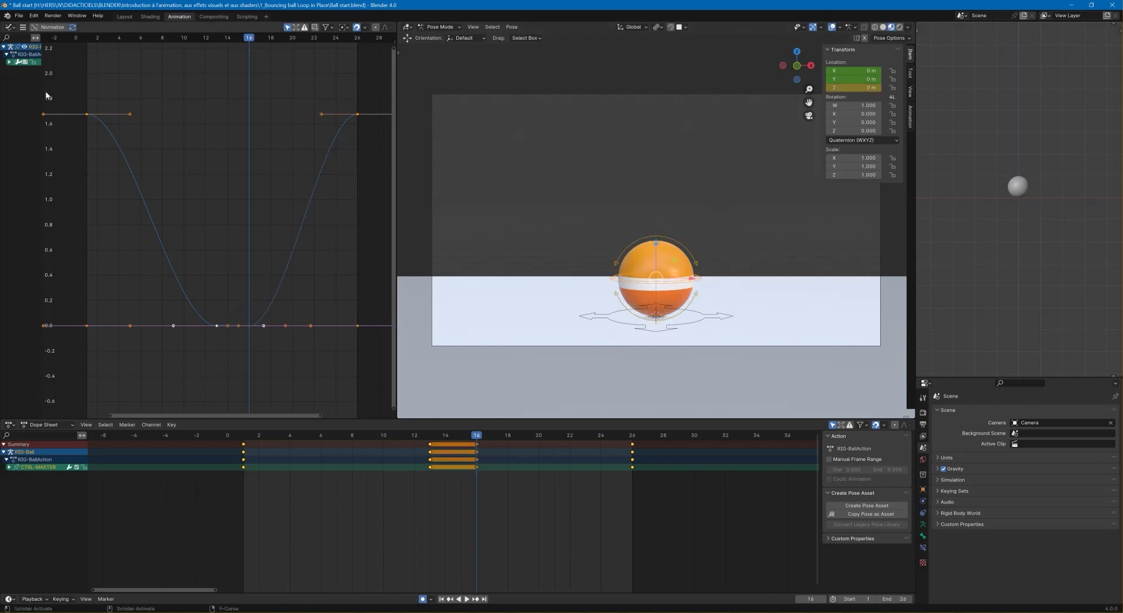
left_click_drag(40, 65, 112, 66)
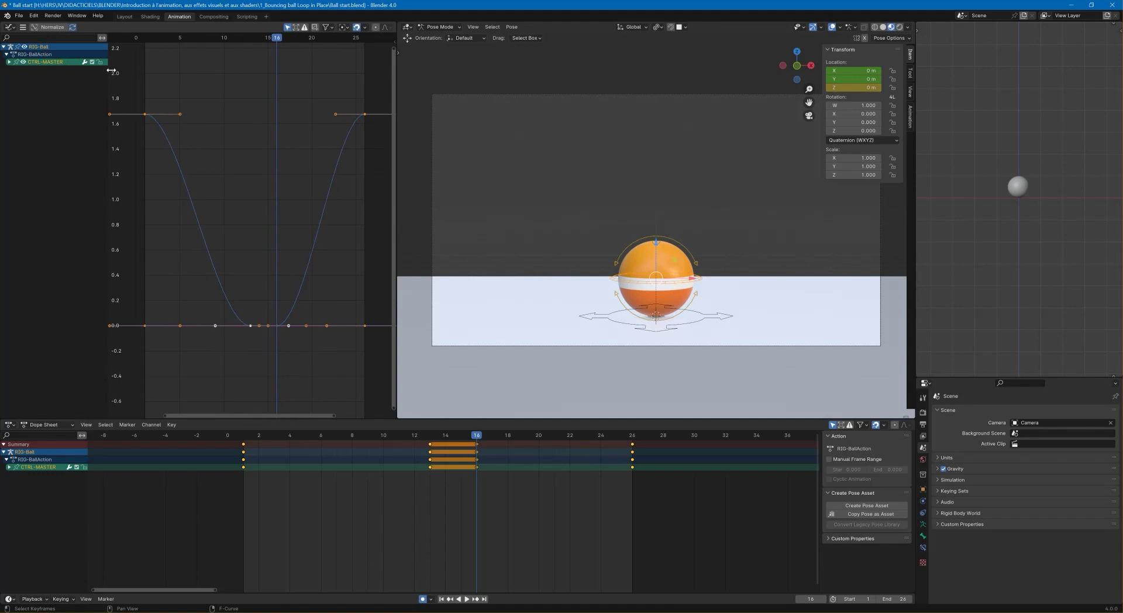
left_click(9, 62)
left_click(42, 85)
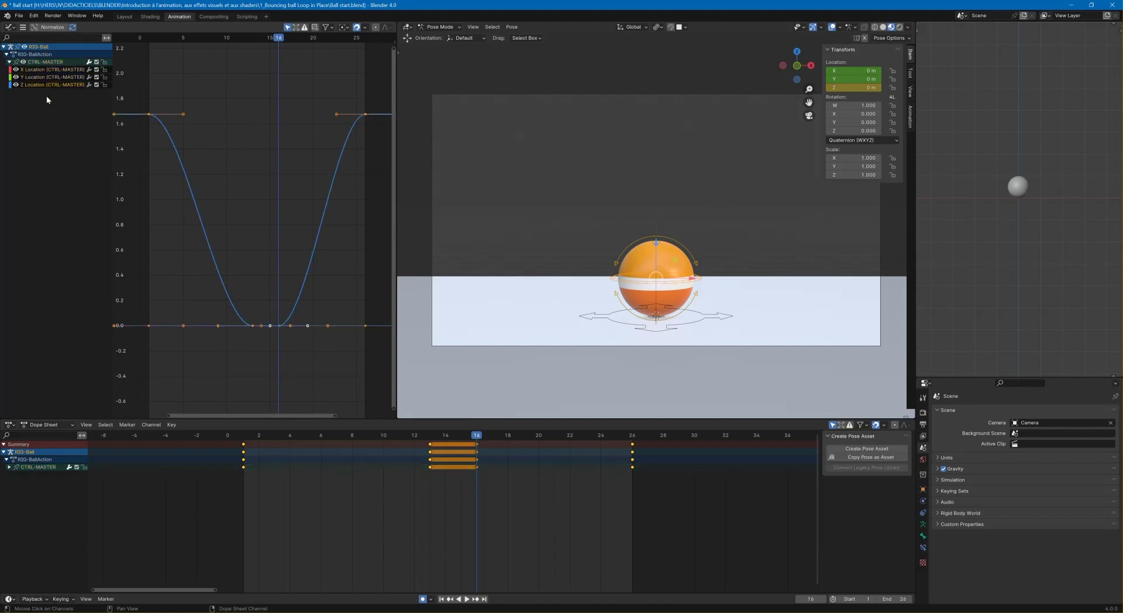
Play back the bounce to check the ball's ground contact between frames 13 and 16
left_click(247, 249)
key("space")
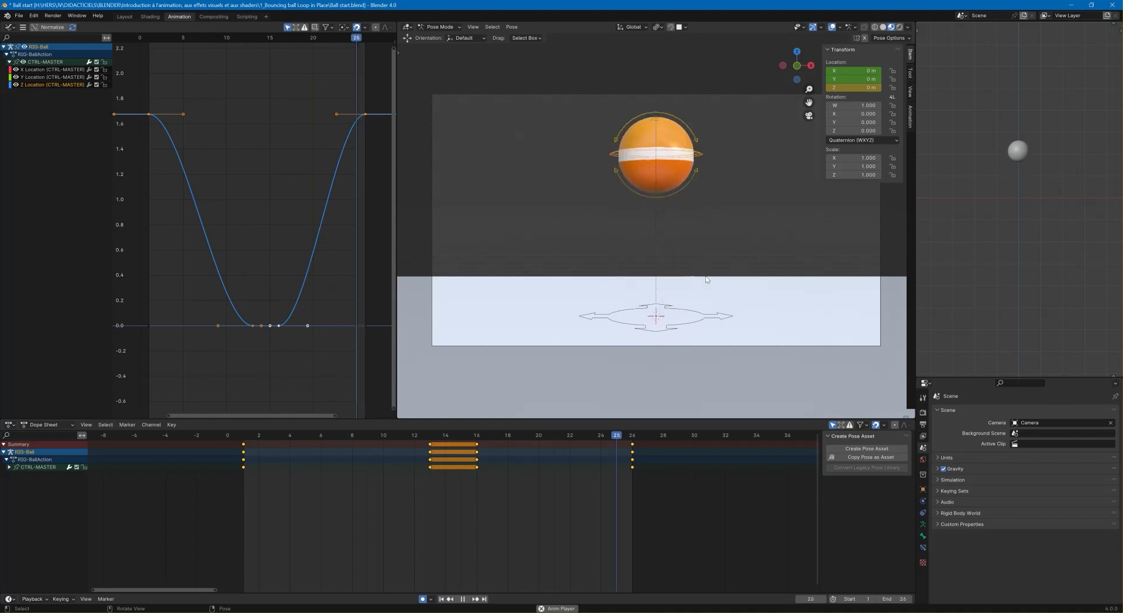
key("space")
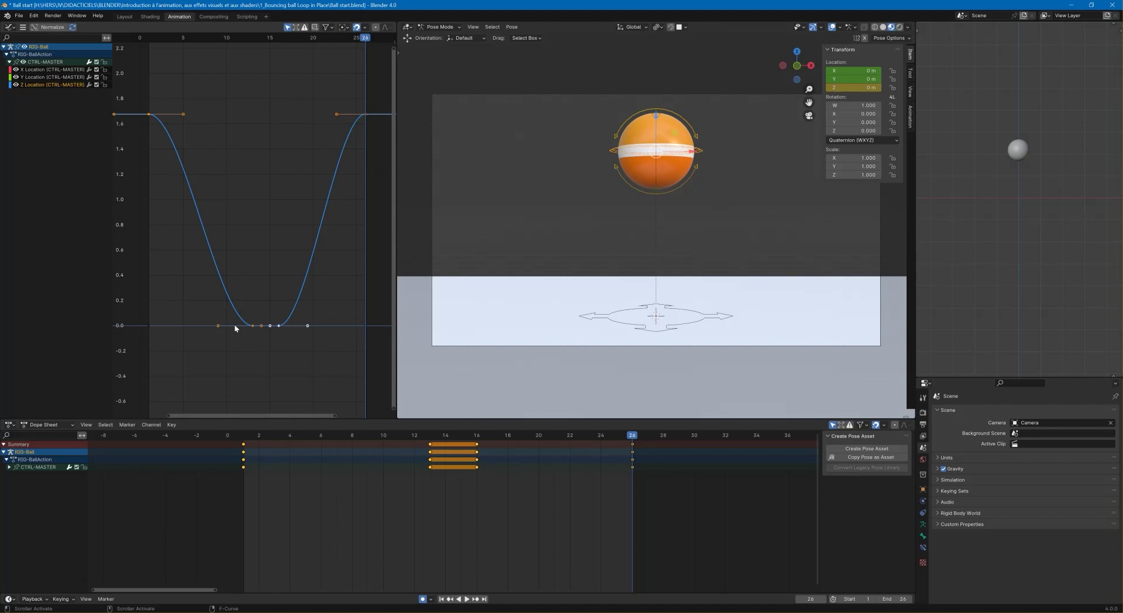
Set the handle type of the location keyframes at frame 13 to Free in the Graph Editor
scroll(254, 331, "up", 1)
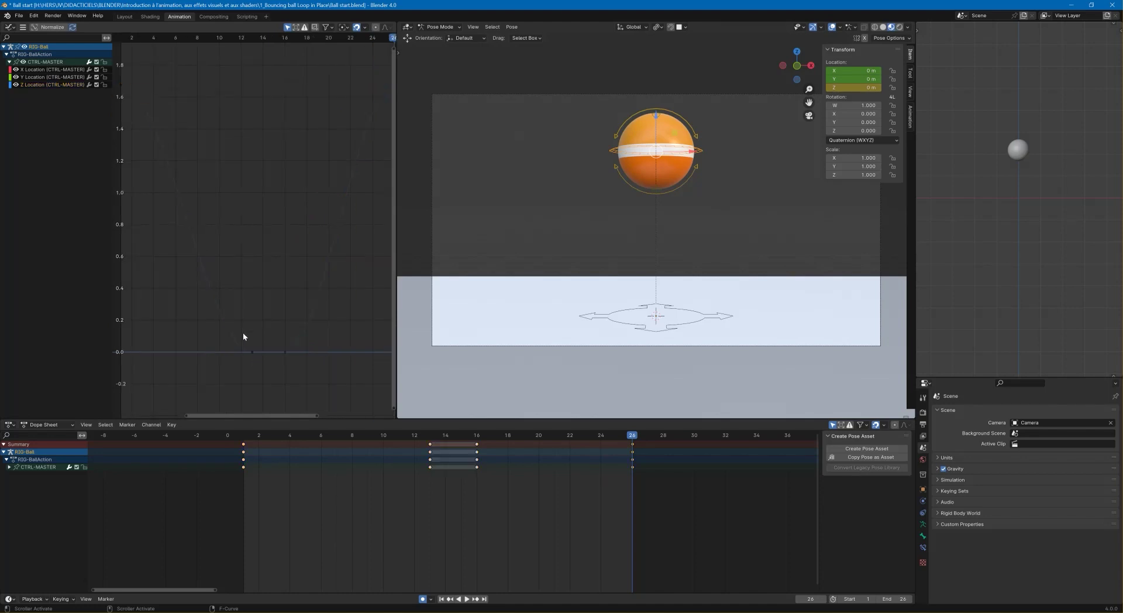
left_click_drag(243, 332, 257, 355)
right_click(252, 356)
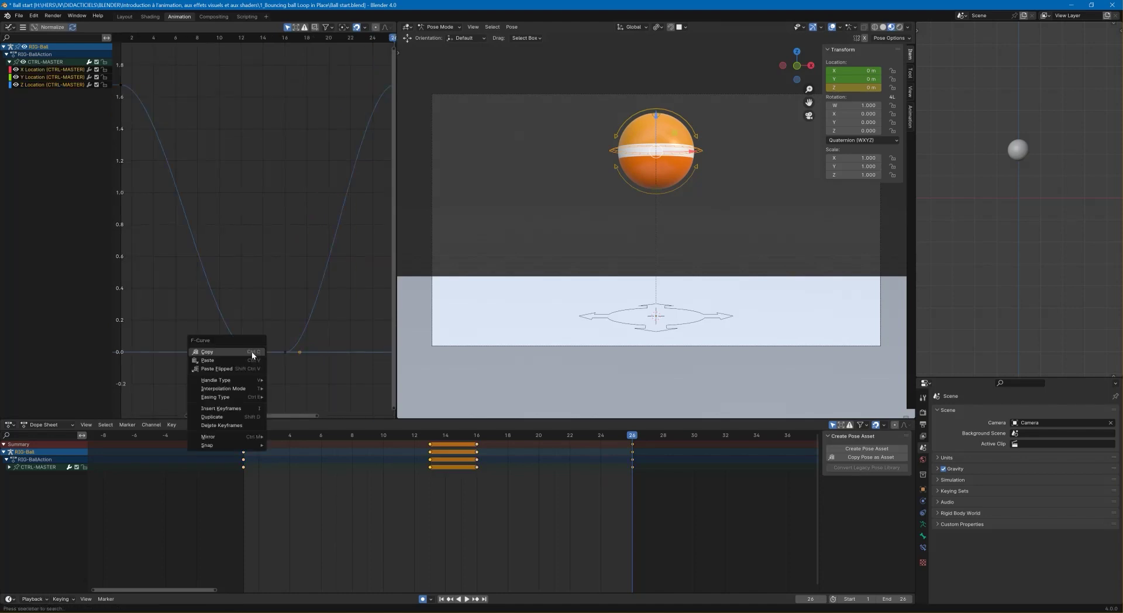
mouse_move(241, 379)
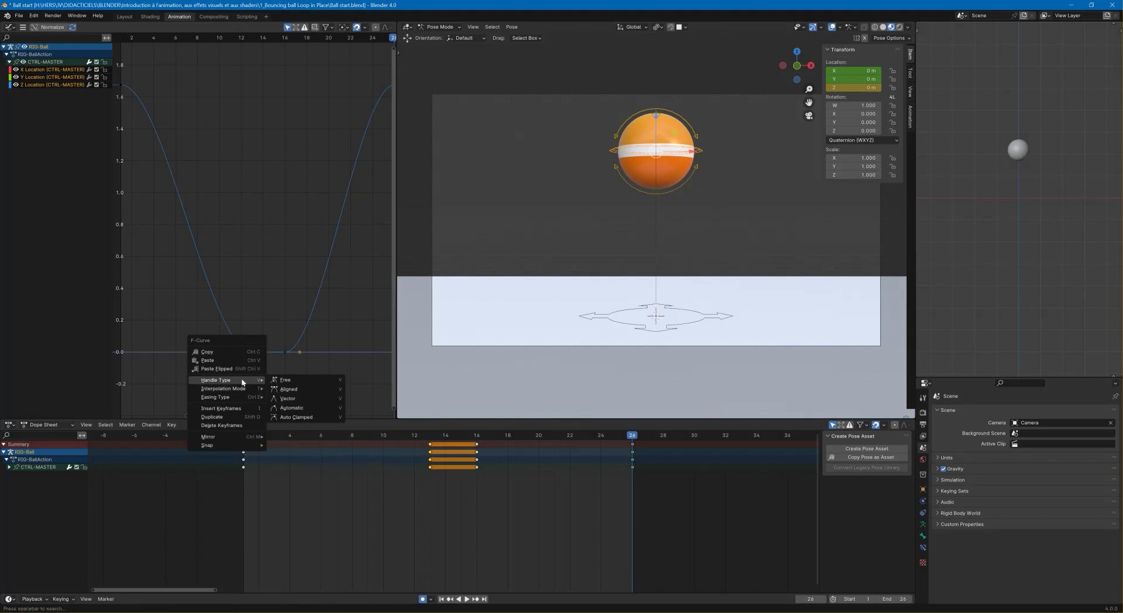
left_click(291, 382)
Try to pull up the left handle of the frame 13 keyframe on the Z Location curve
left_click(197, 355)
left_click_drag(208, 352, 244, 296)
key("ctrl+z")
left_click(76, 85)
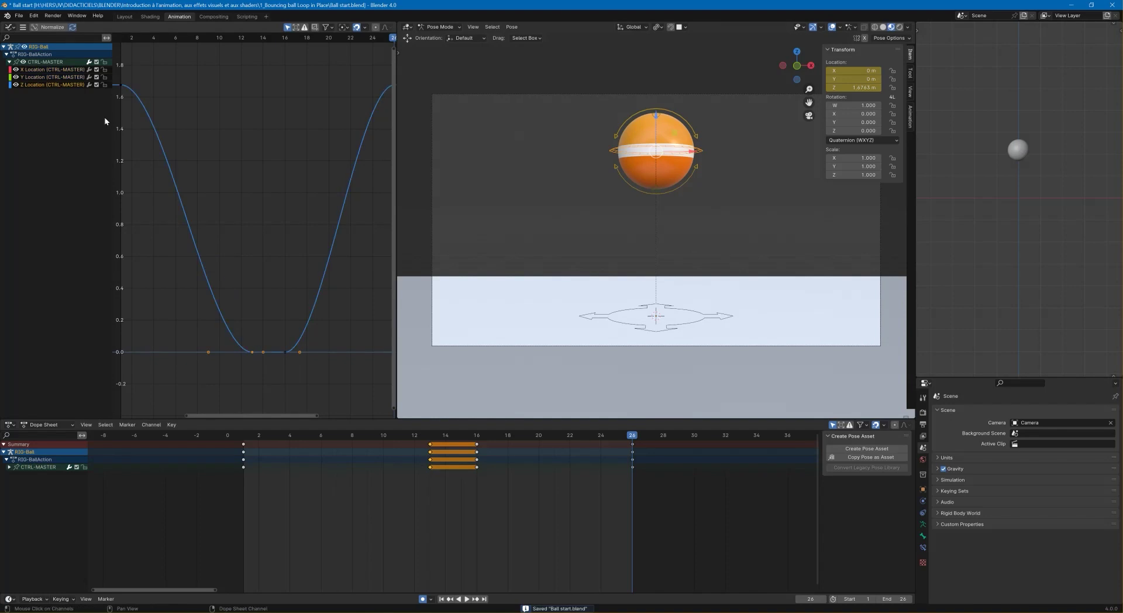
left_click(51, 62)
left_click(54, 84)
left_click_drag(208, 352, 251, 183)
left_click(203, 263)
left_click(50, 62)
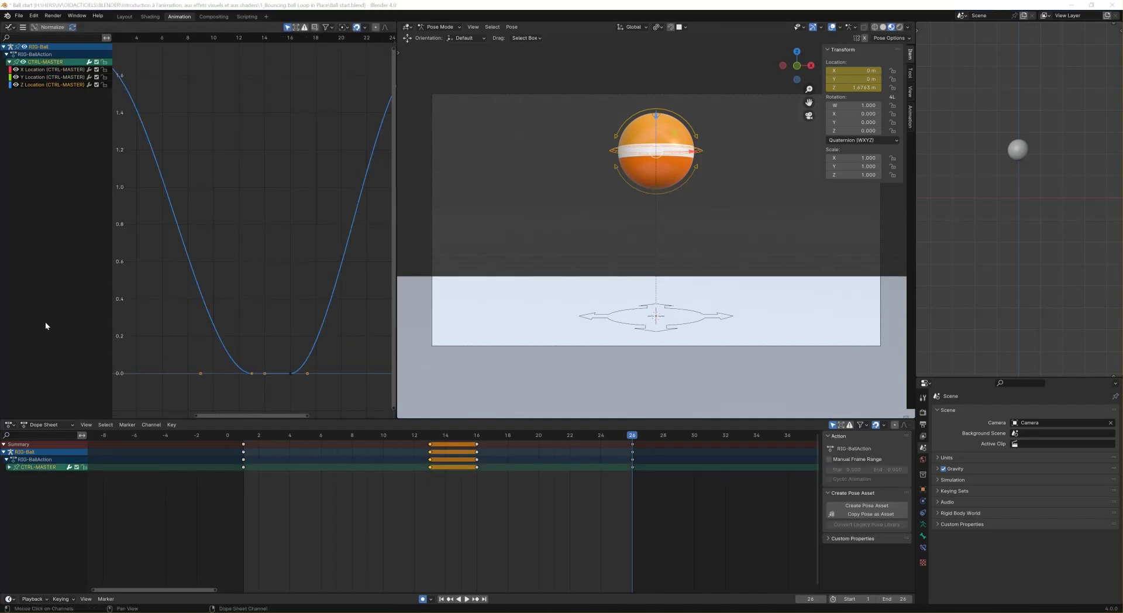
Hide the X and Y Location curves so that only the Z Location curve is shown for editing
left_click_drag(165, 356, 173, 398)
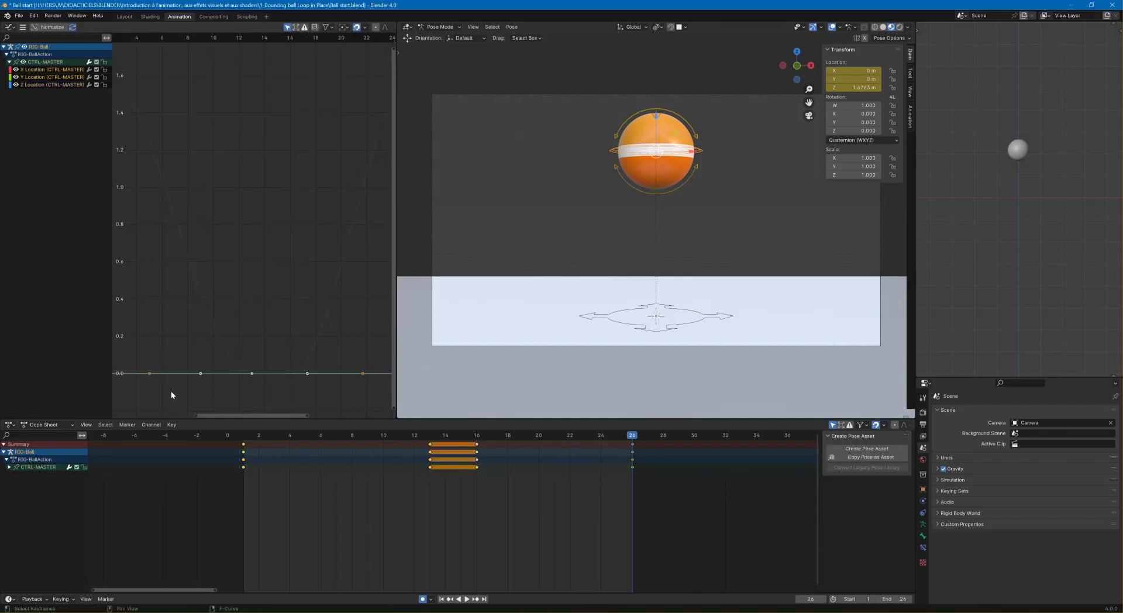
key("h")
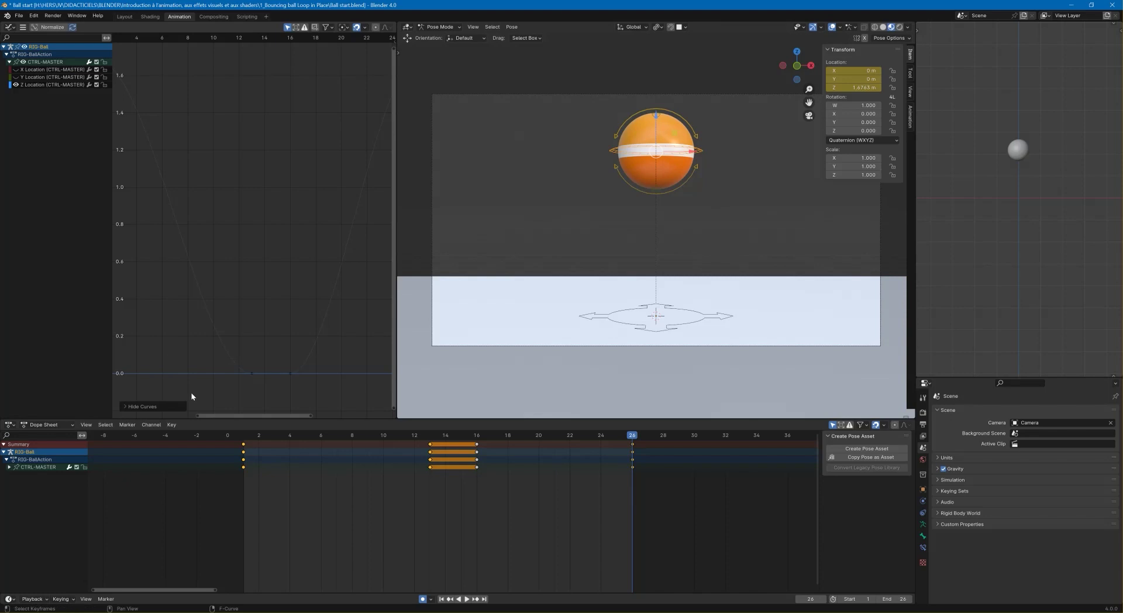
left_click(202, 391)
key("alt+h")
left_click(173, 373)
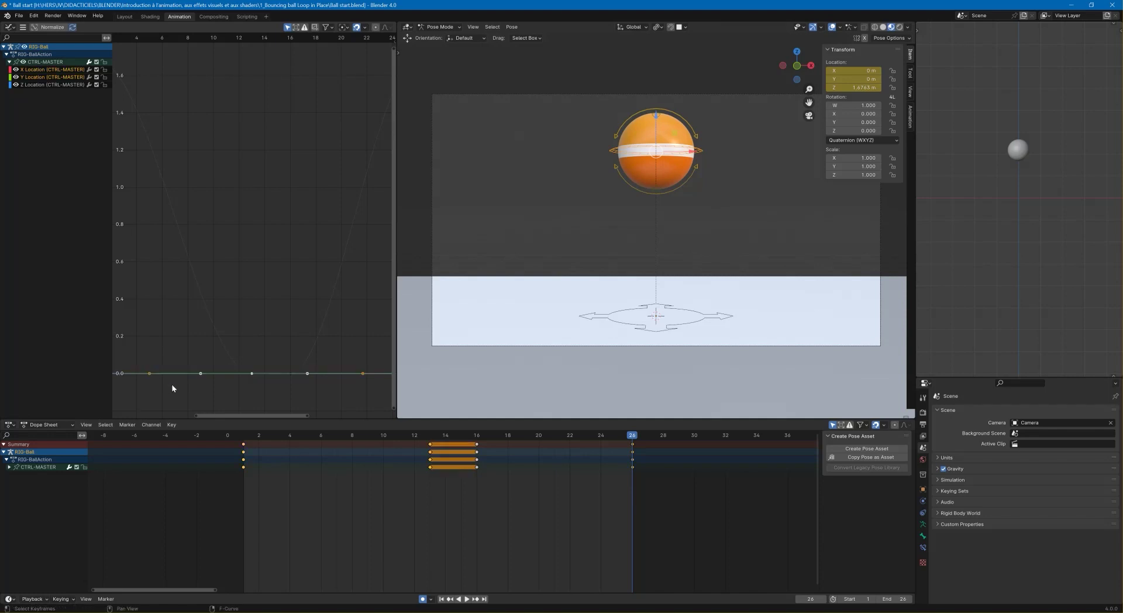
key("h")
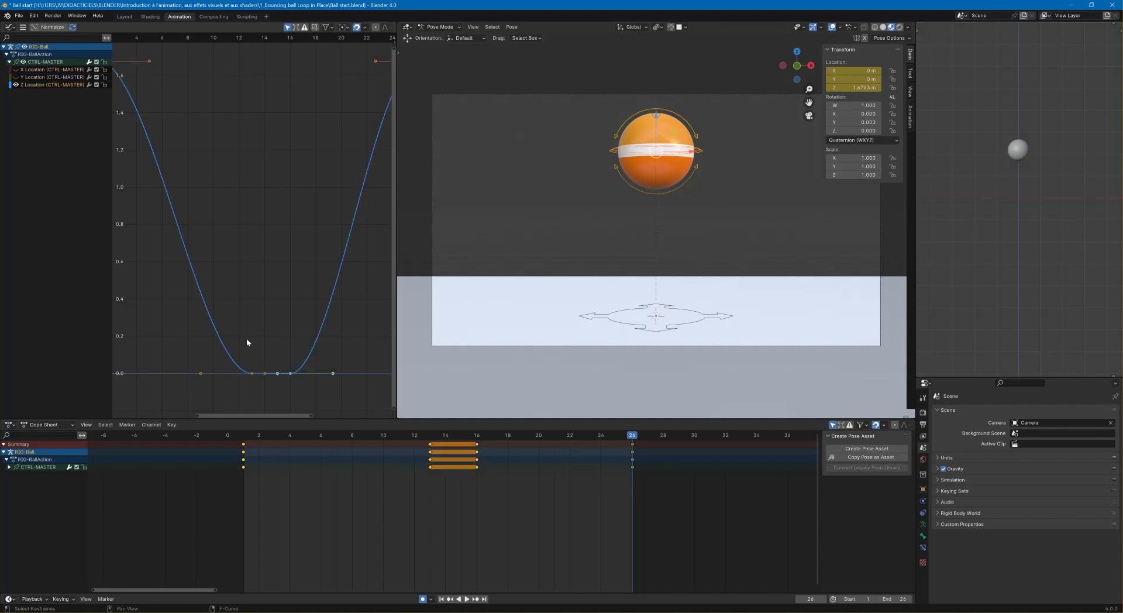
Move the left handle of the Z Location keyframe at frame 13 straight above the keyframe, to about 1.3
left_click(251, 372)
left_click_drag(200, 376, 266, 124)
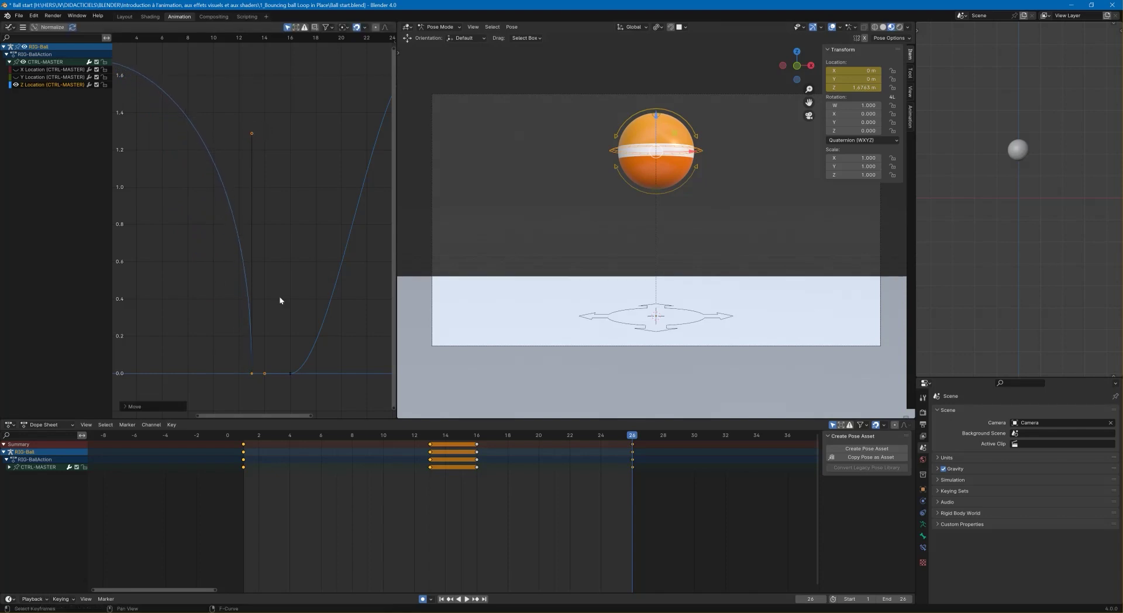
Set the frame 16 Z Location keyframe's handles to Free and move its right handle straight above the keyframe, to about 1.15
left_click(290, 372)
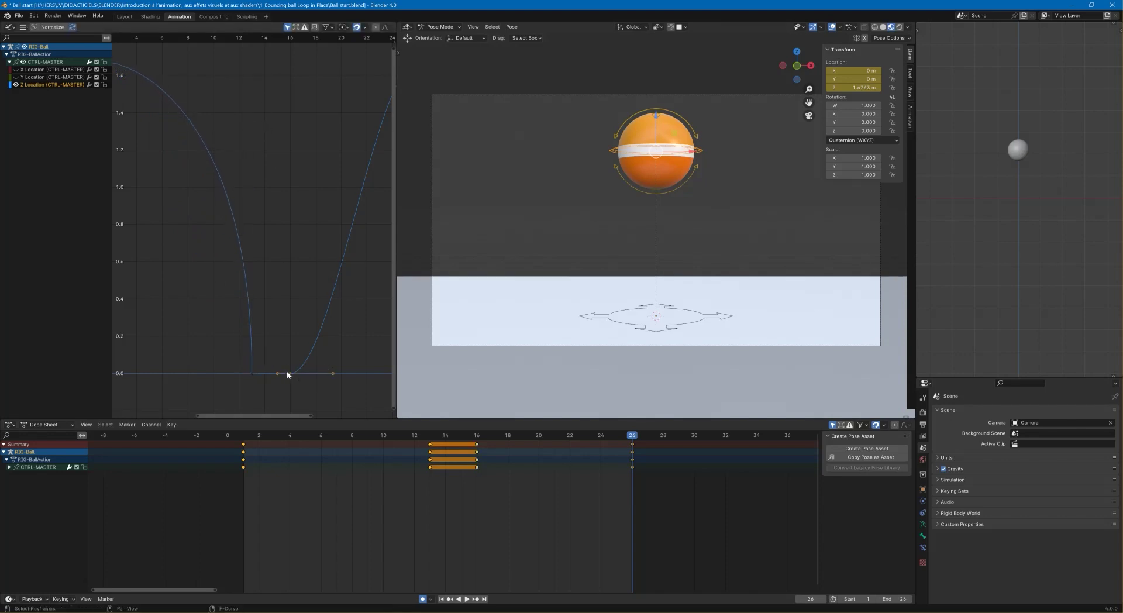
right_click(288, 373)
mouse_move(288, 373)
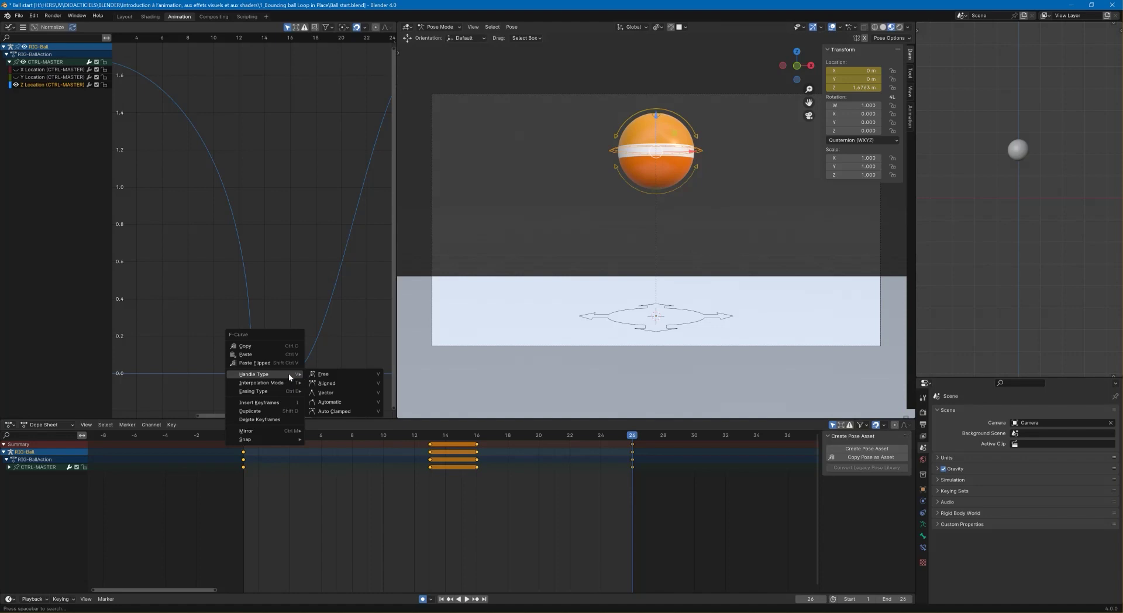
left_click(328, 374)
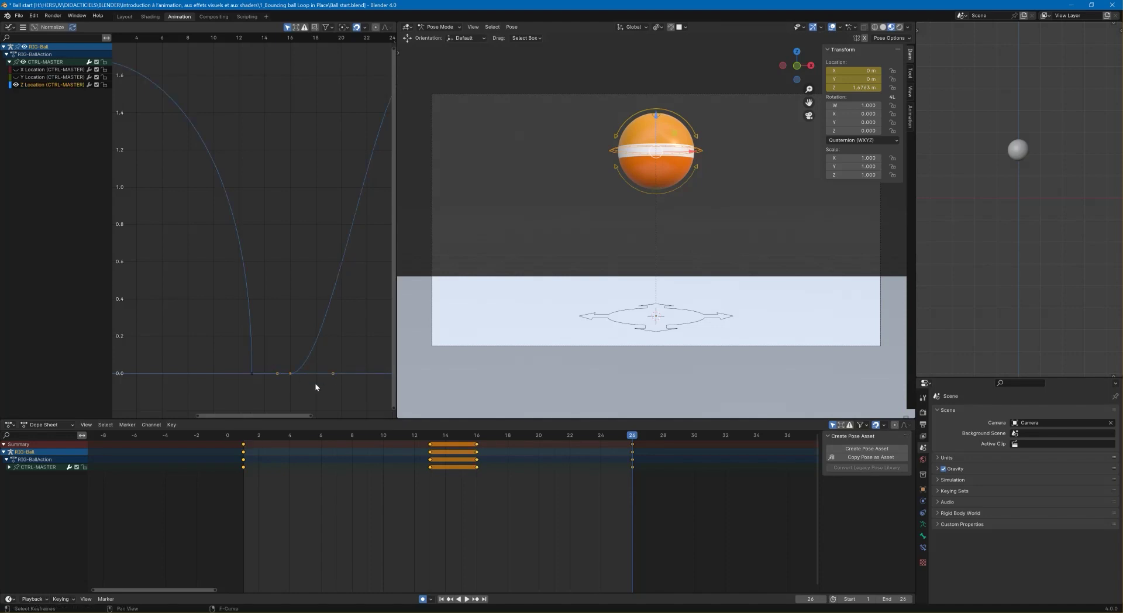
key("g")
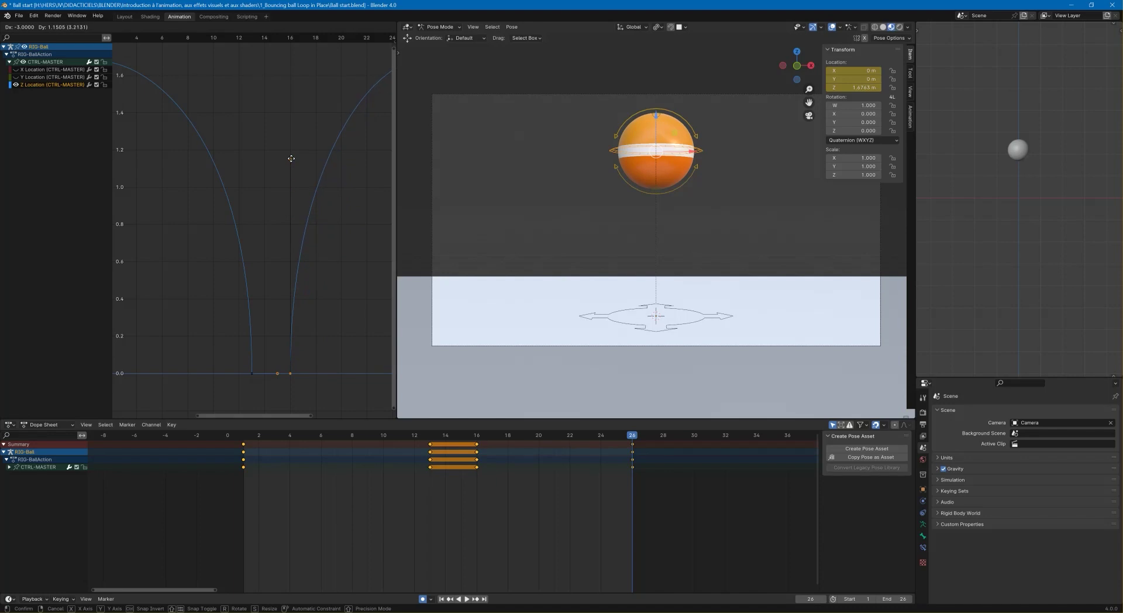
left_click(290, 160)
Play back the animation to review the bounce with the sharpened Z Location curve
middle_click_drag(290, 161, 230, 188)
scroll(231, 188, "down", 2)
scroll(231, 183, "up", 1)
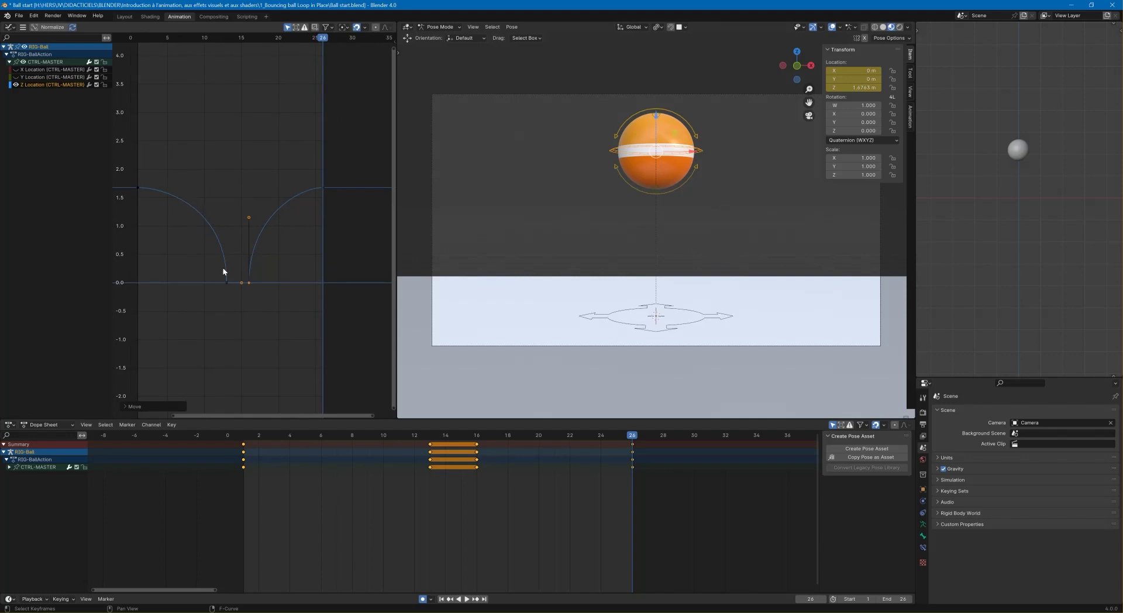
scroll(230, 271, "up", 3)
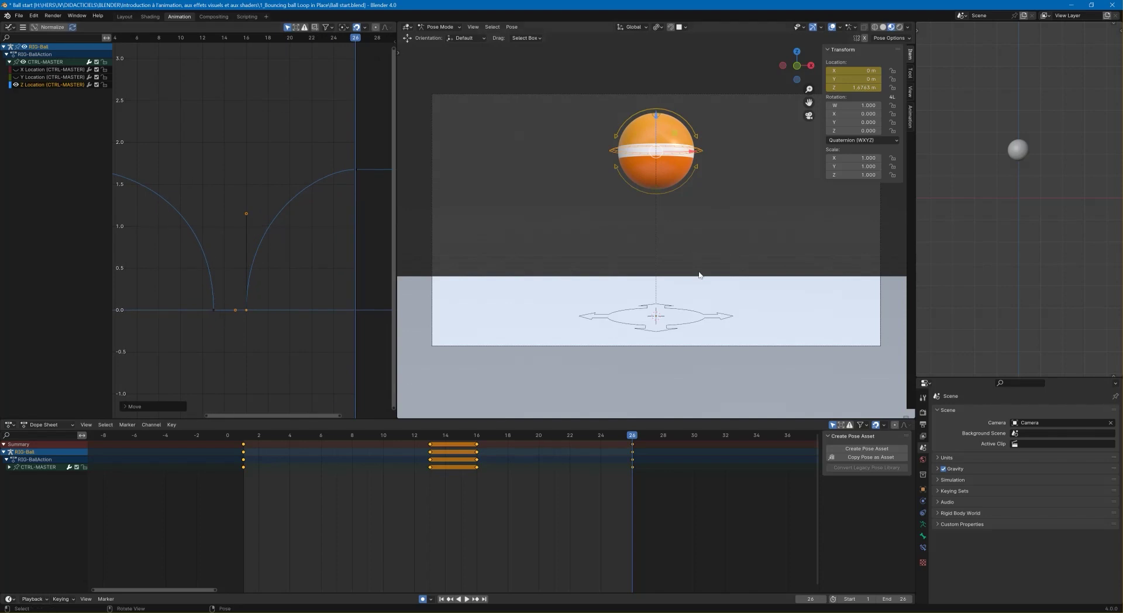
key("space")
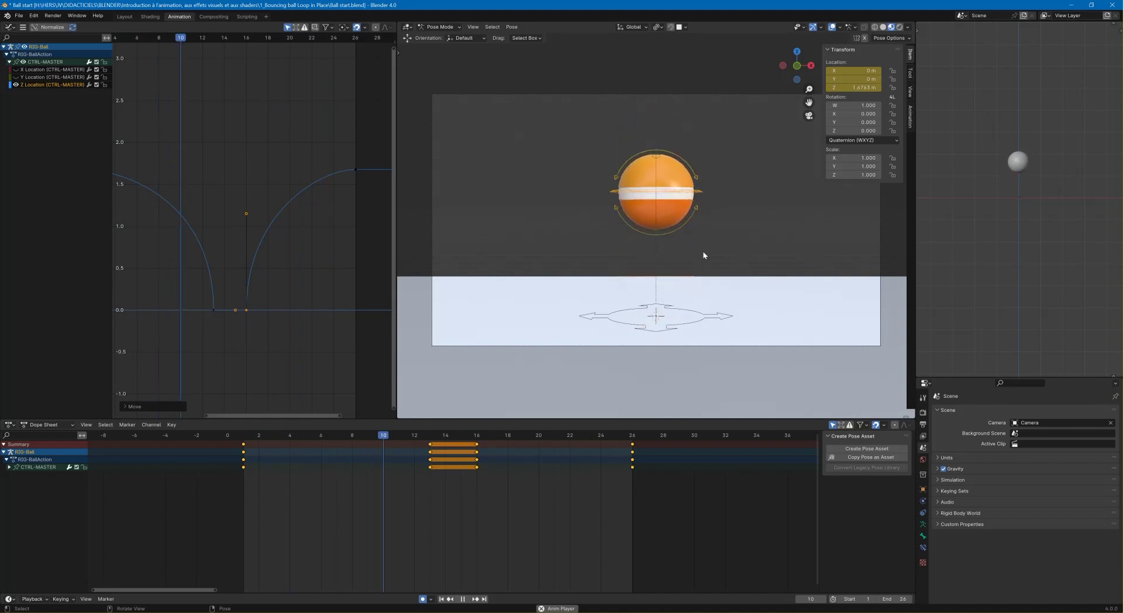
key("space")
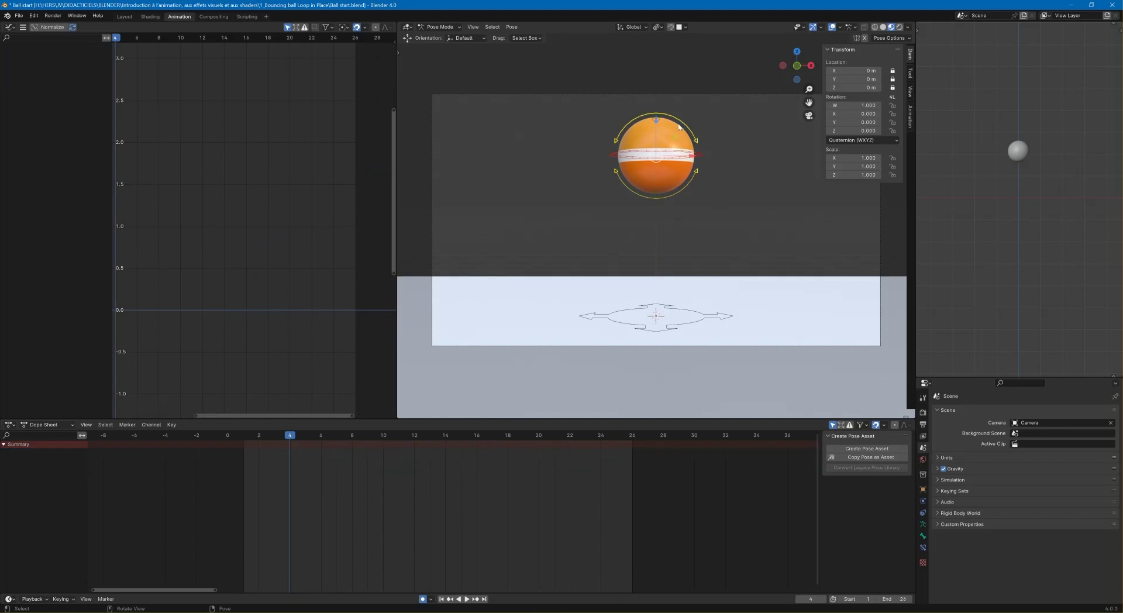
Try rotating the ball's rotation control at frame 4, and undo the change
left_click_drag(652, 124, 657, 124)
key("ctrl+z")
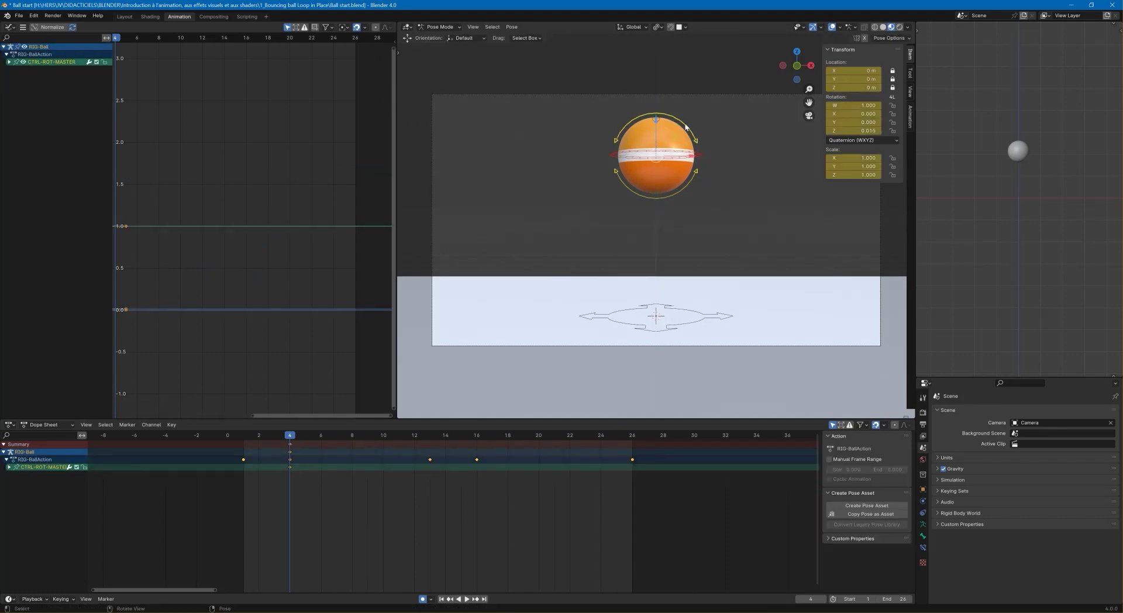
Select the squash/stretch control at the top of the ball, try moving it, and undo the move
left_click(665, 132)
left_click(681, 109)
left_click(659, 119)
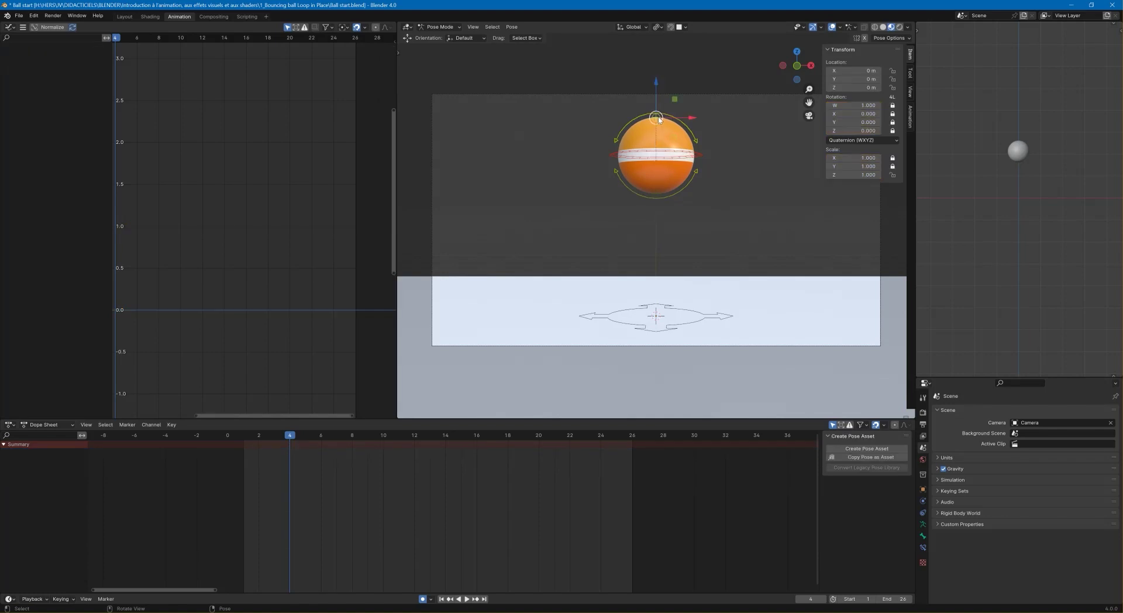
left_click_drag(655, 88, 661, 93)
key("ctrl+z")
Insert Location keyframes for the top squash/stretch control at frames 1 and 26
left_click_drag(283, 438, 244, 437)
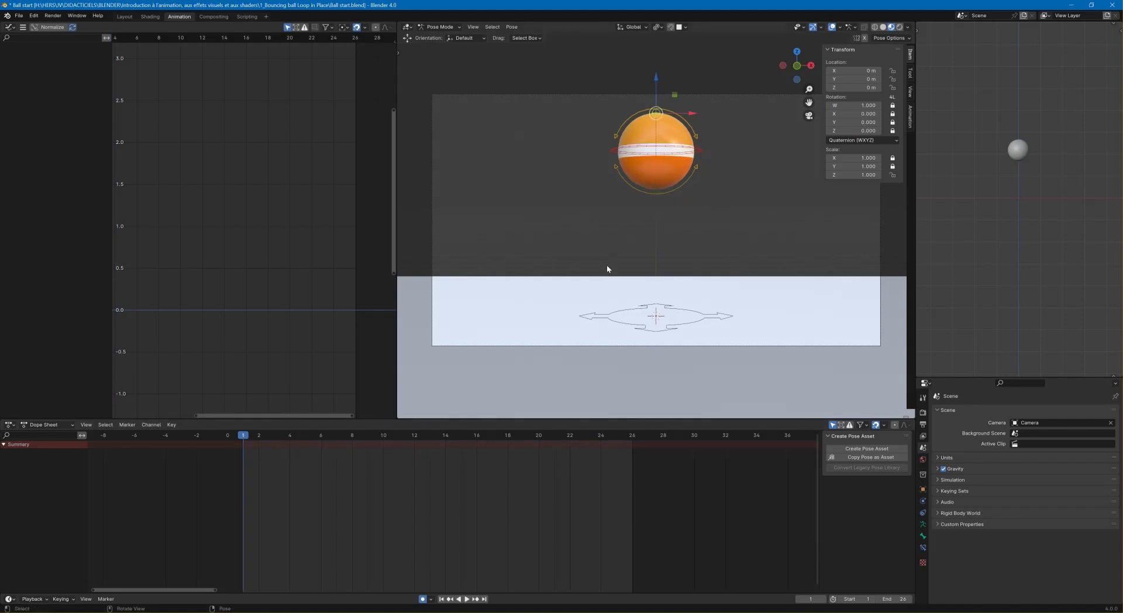
key("i")
left_click(591, 261)
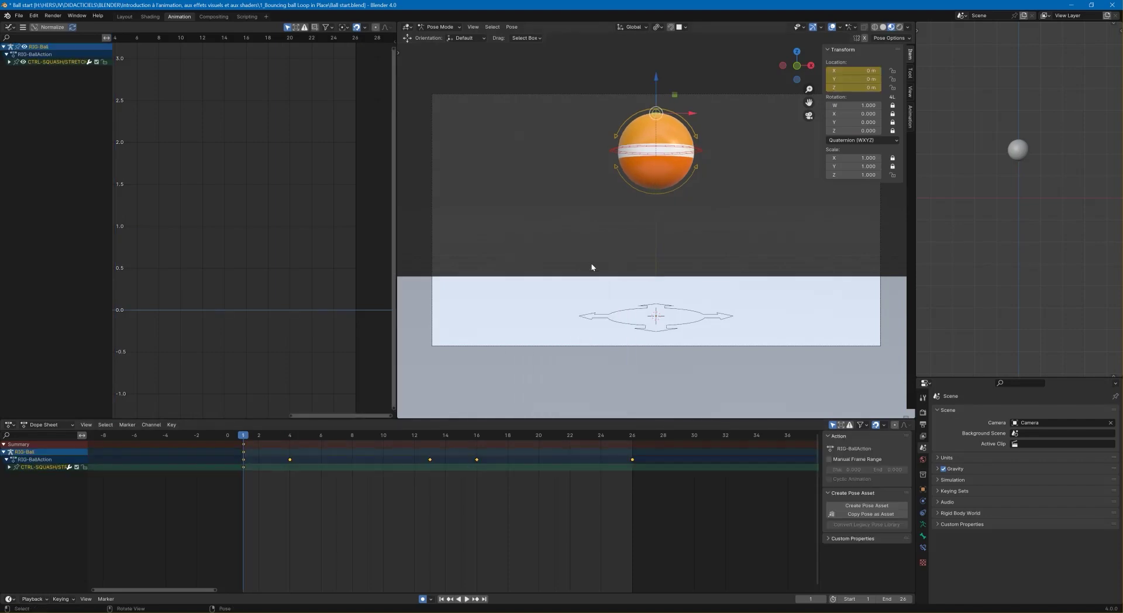
left_click(629, 440)
key("i")
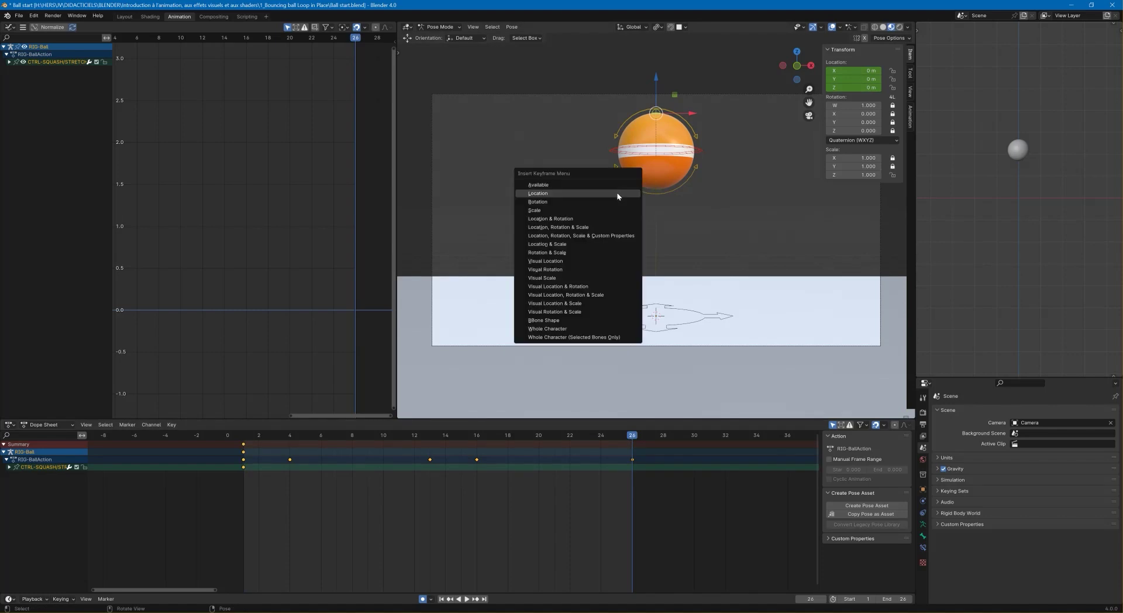
left_click(584, 194)
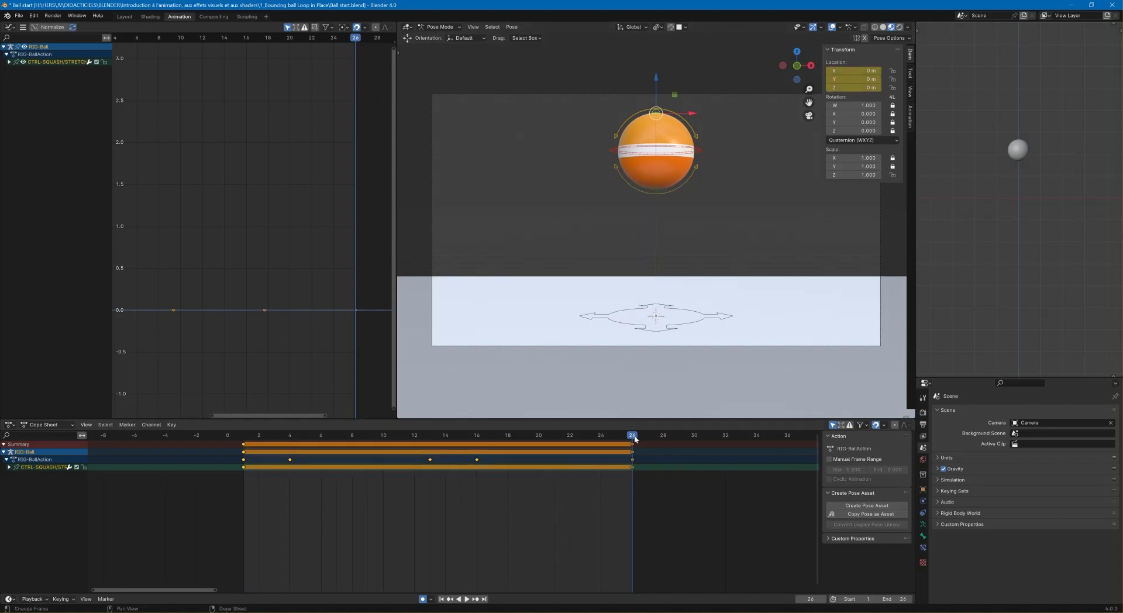
At frame 13, lower the top squash/stretch control to a Z location of about -0.21 m to squash the ball
key("space")
left_click(430, 437)
key("space")
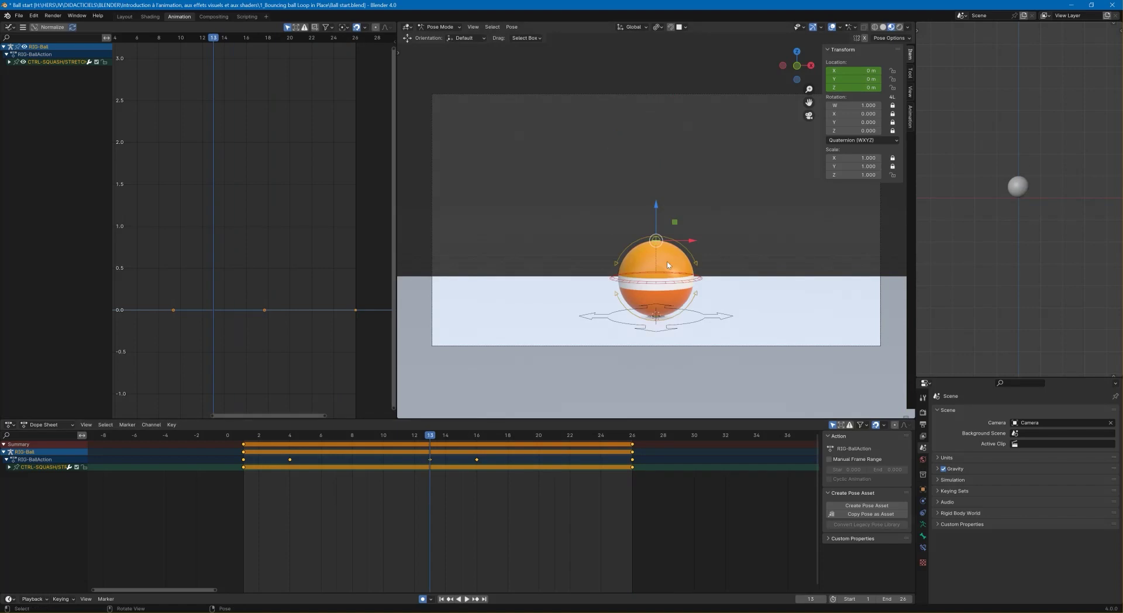
left_click_drag(656, 202, 656, 219)
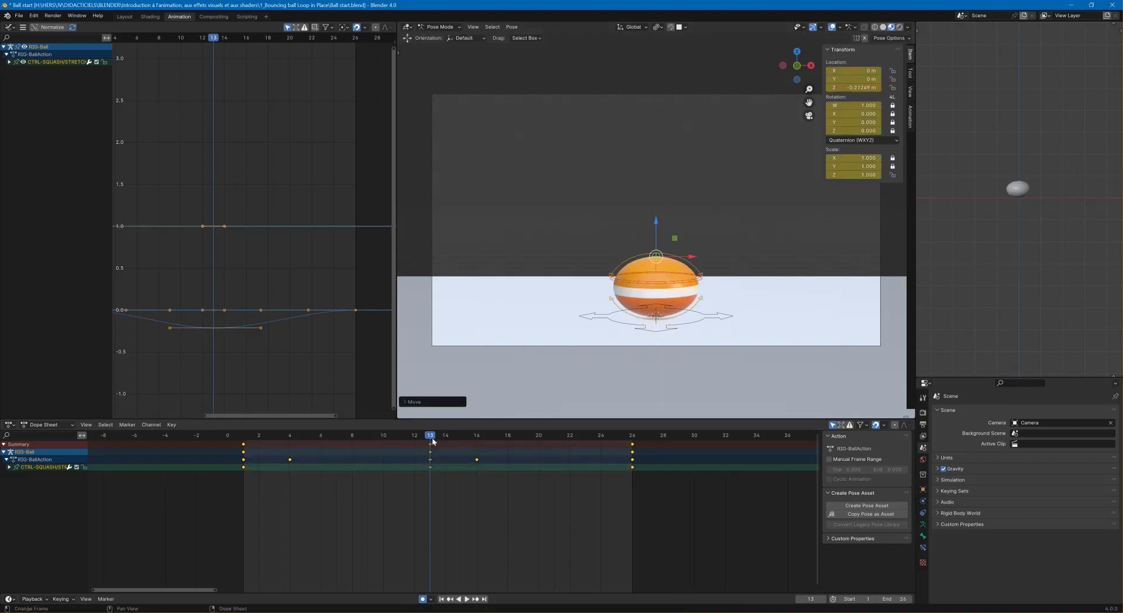
At frame 16, lower the top squash/stretch control to a Z location of about -0.33 m and play back the animation
key("space")
key("space")
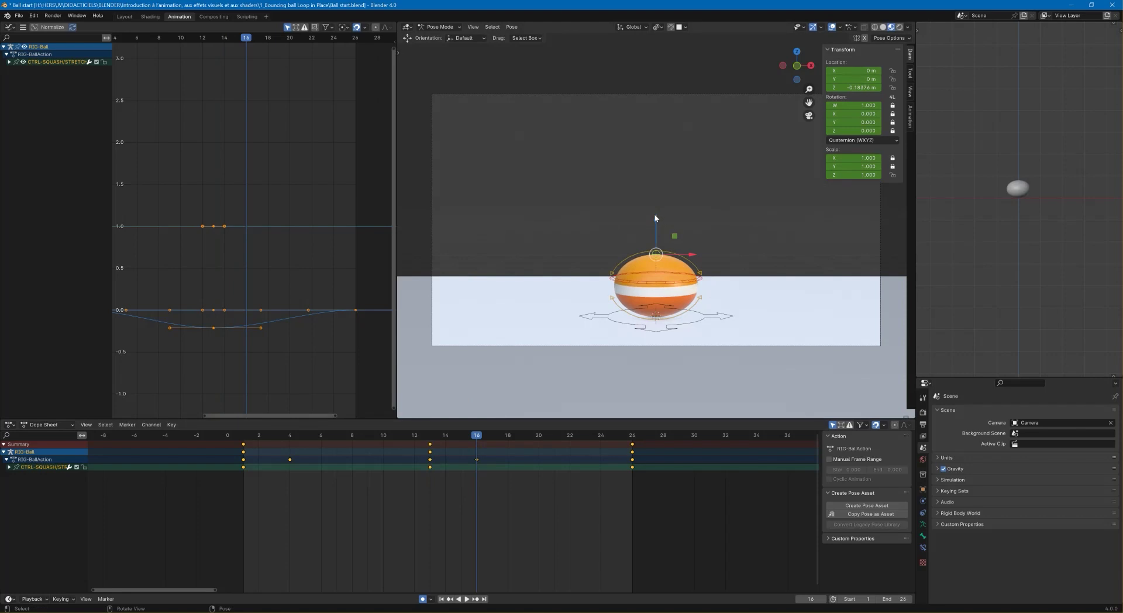
left_click_drag(653, 213, 654, 242)
key("space")
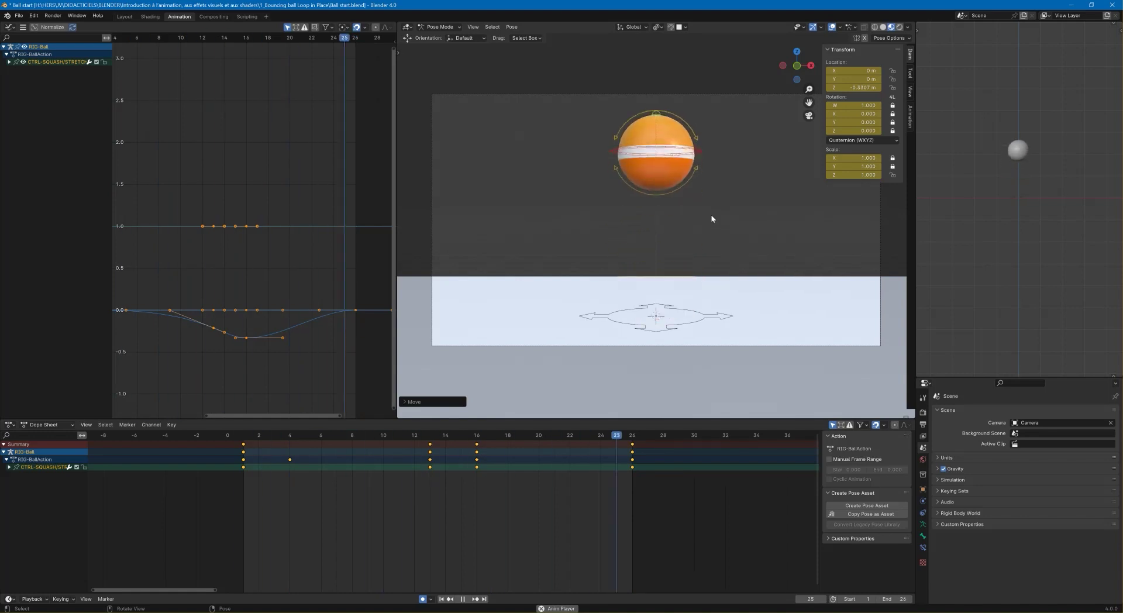
key("space")
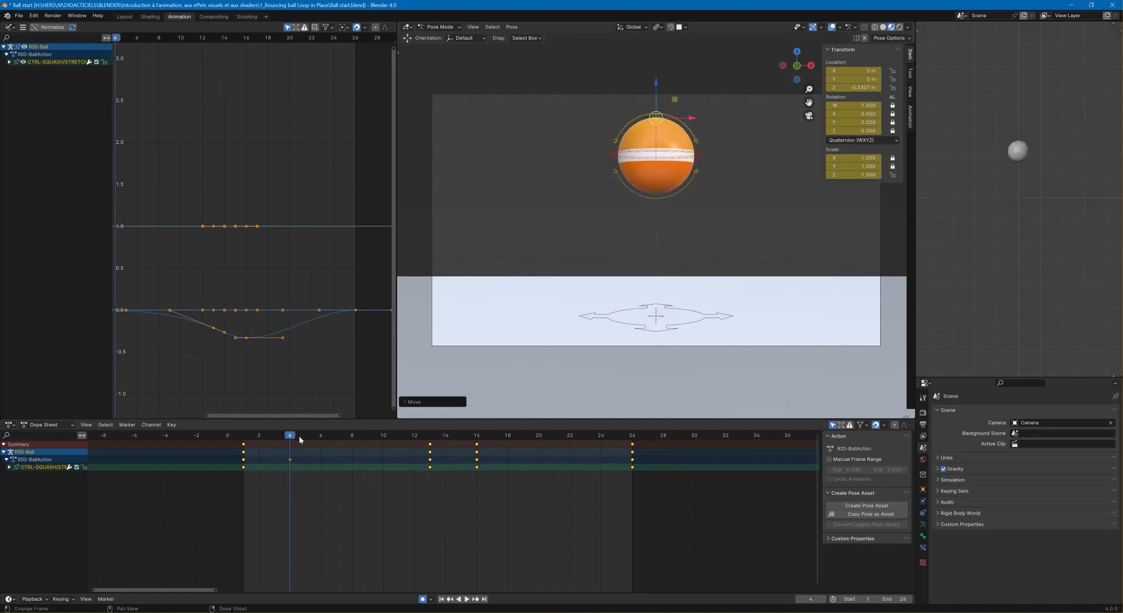
At frame 12, set the top squash/stretch control's Z location to 0 m
left_click_drag(292, 438, 422, 467)
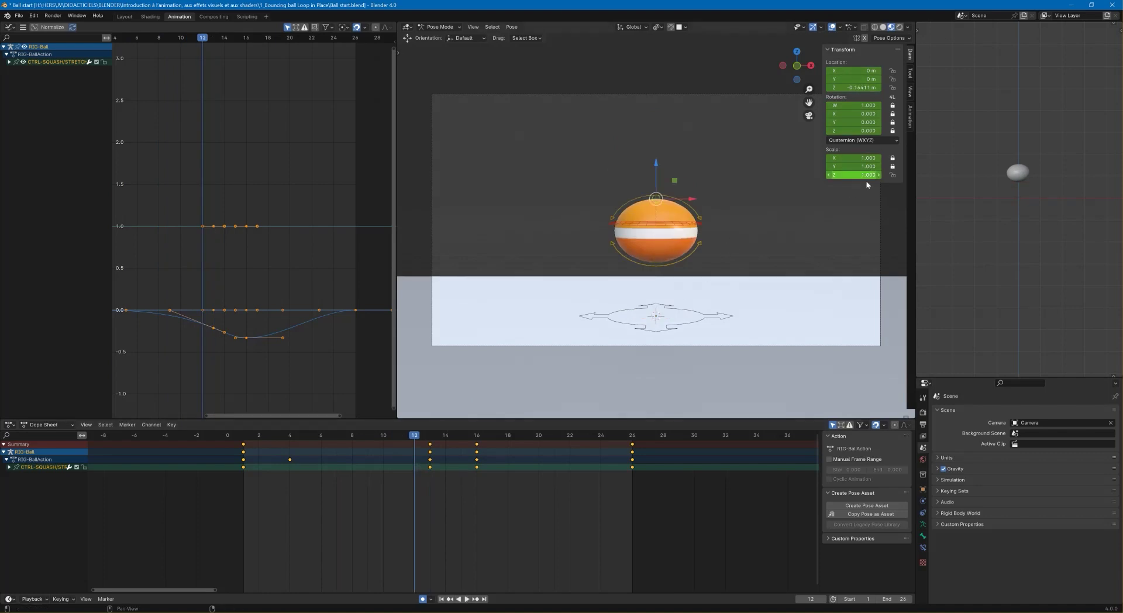
left_click(866, 87)
type("0")
key("Return")
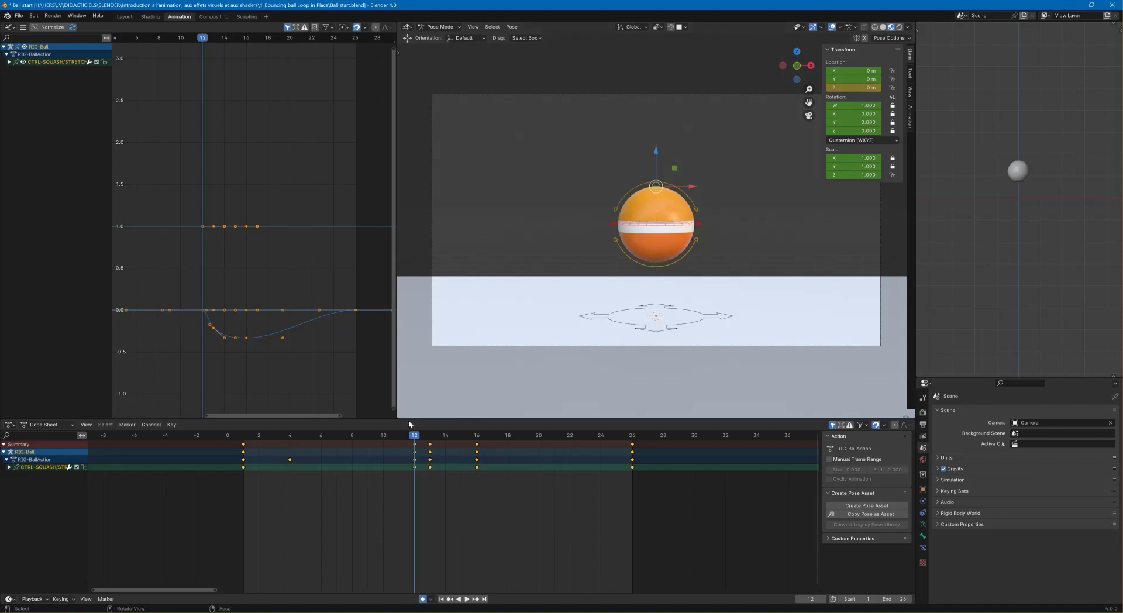
Check the squash around frame 13, and set the top squash/stretch control's Z location to 0 m at frame 17
key("space")
left_click_drag(261, 443, 431, 459)
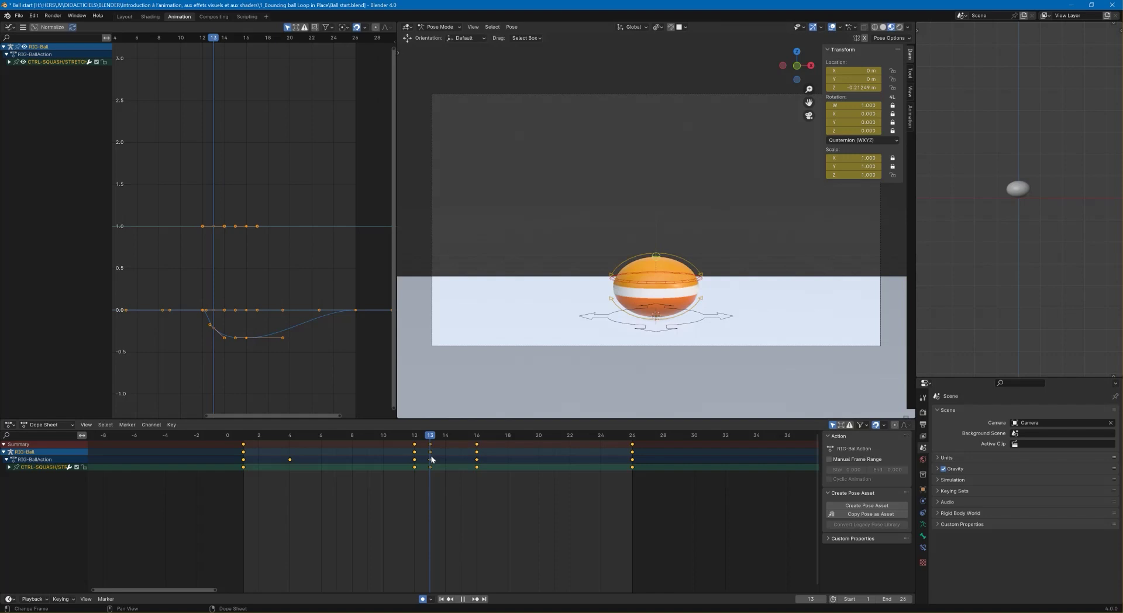
left_click_drag(432, 459, 485, 469)
double_click(867, 87)
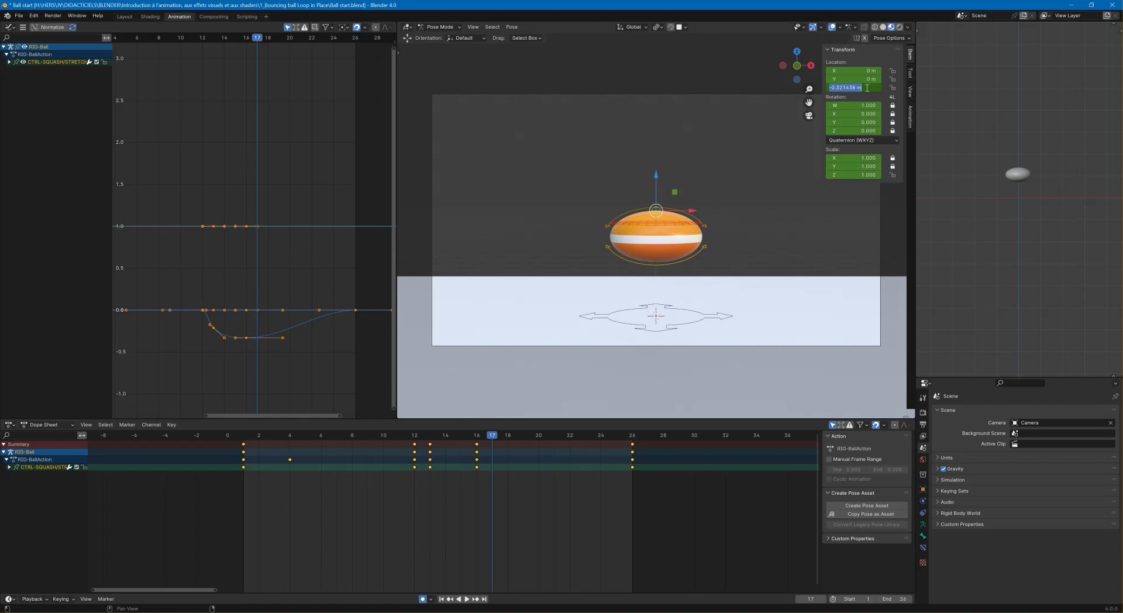
type("0")
key("Return")
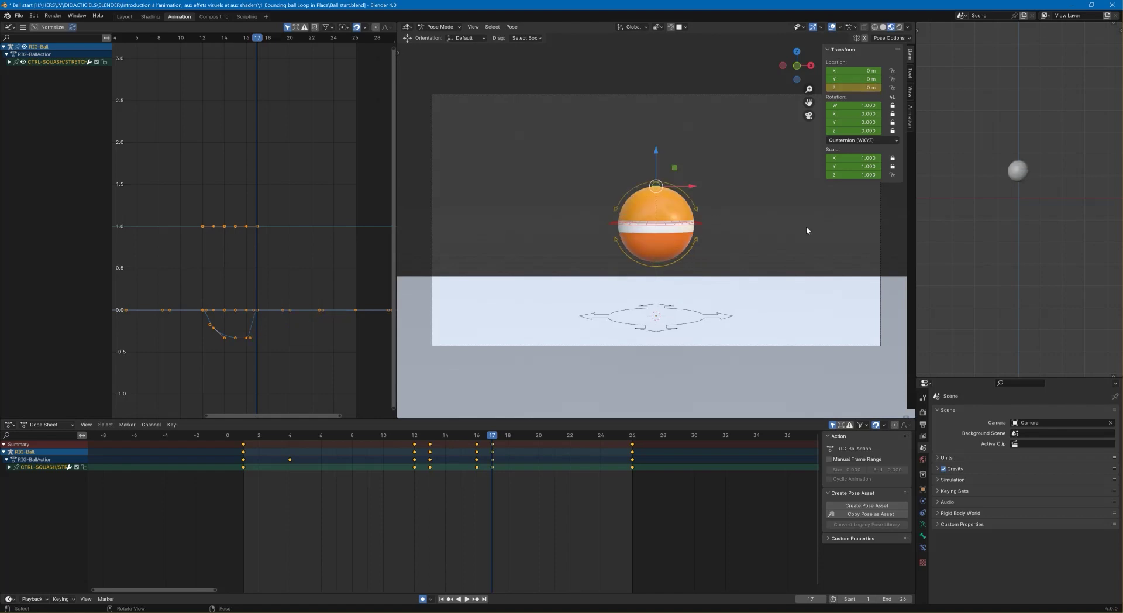
Play back the animation to review the ball's squash during ground contact
key("space")
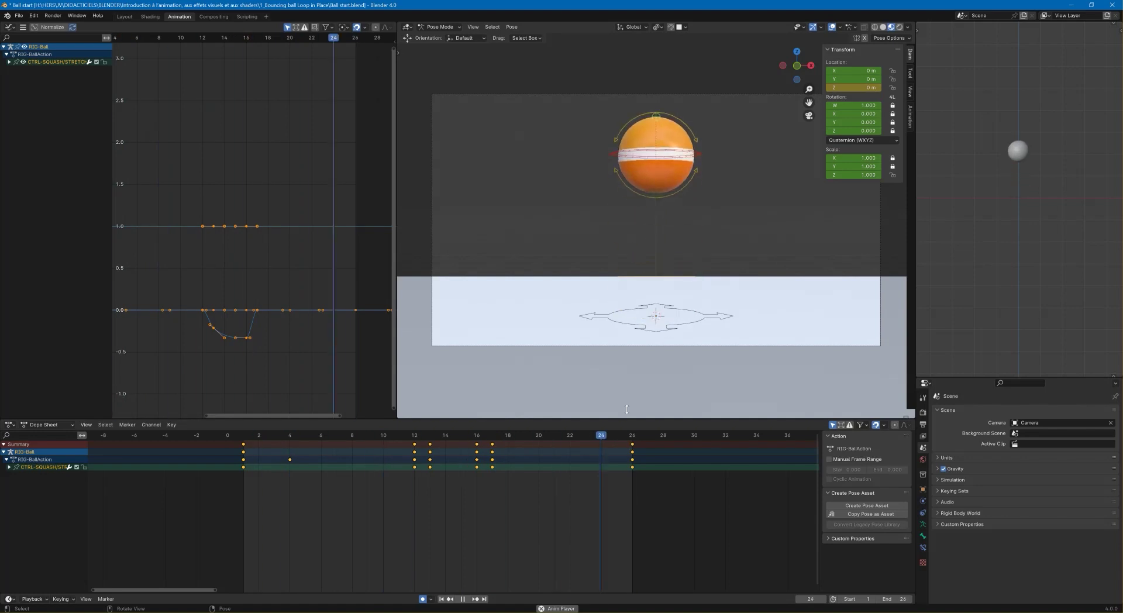
key("space")
key("space")
left_click_drag(351, 438, 332, 438)
key("space")
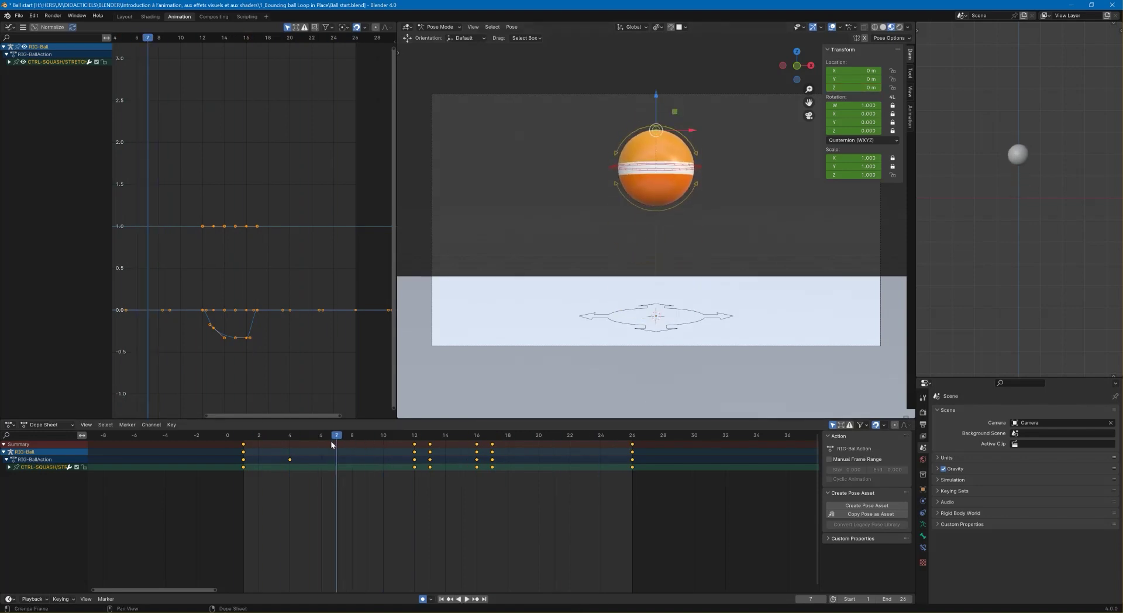
Select the squash/stretch control at the bottom of the ball, try moving it down, and undo the move
left_click(660, 208)
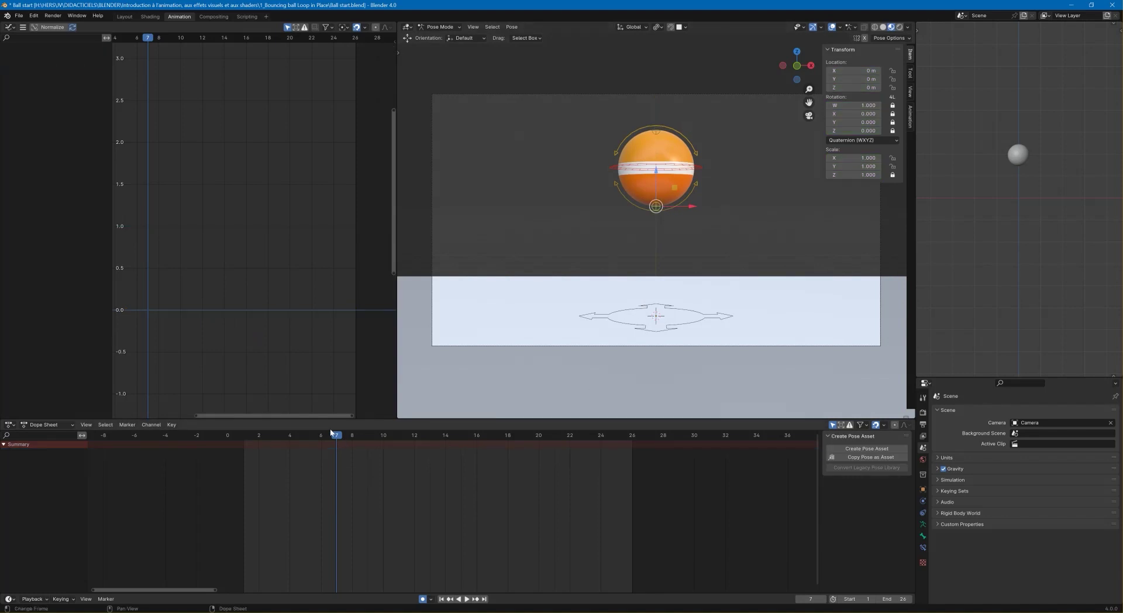
left_click_drag(656, 169, 654, 183)
key("ctrl+z")
Insert Location keyframes for the bottom squash/stretch control at frames 1 and 26
left_click_drag(338, 438, 244, 447)
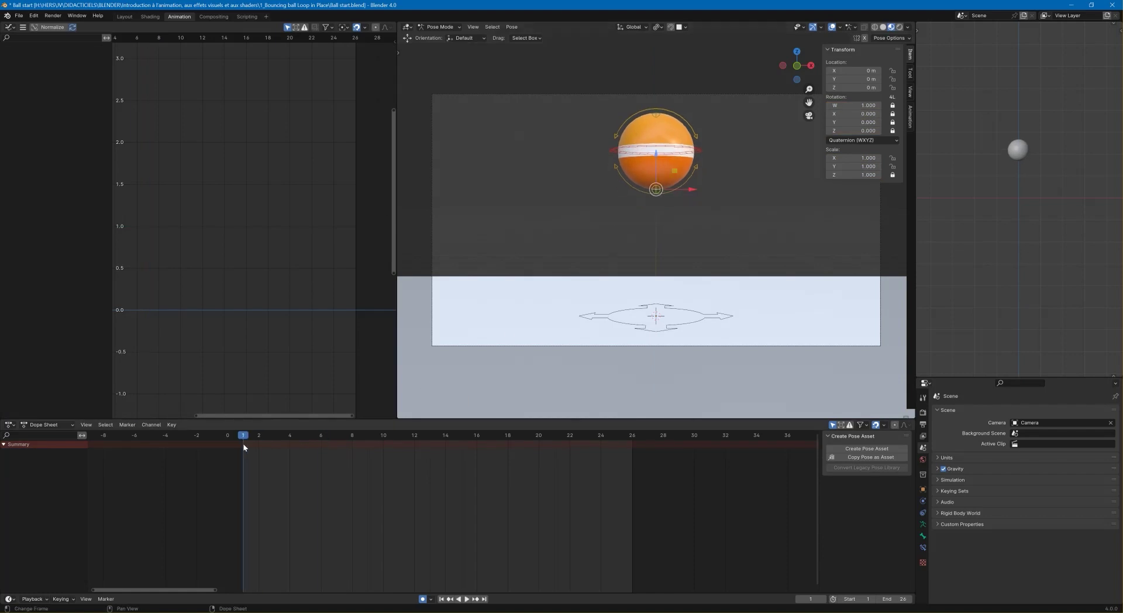
key("i")
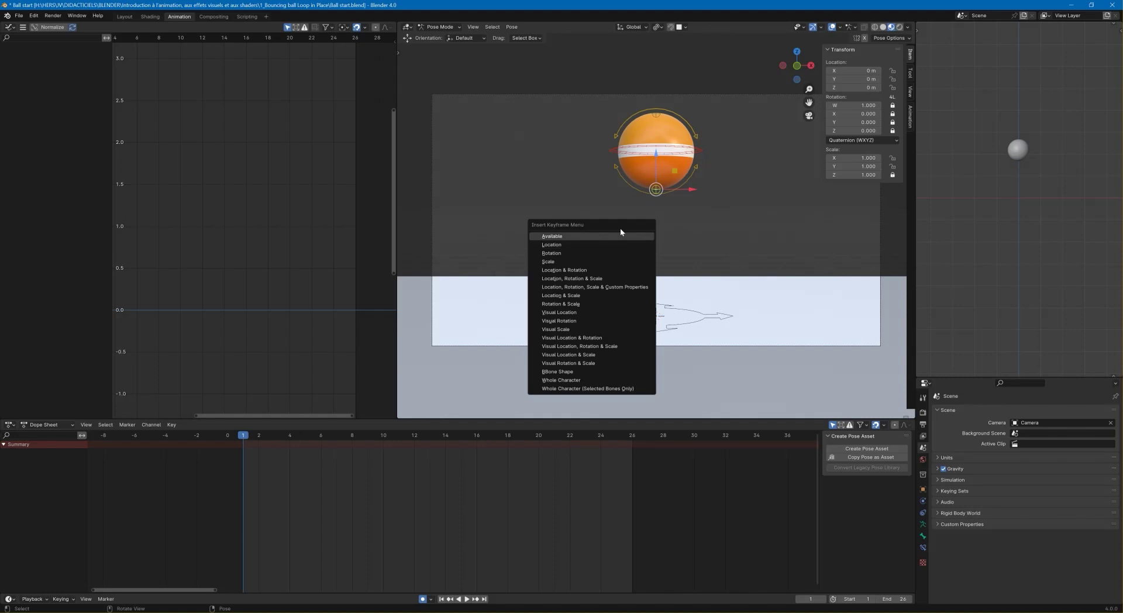
left_click(598, 244)
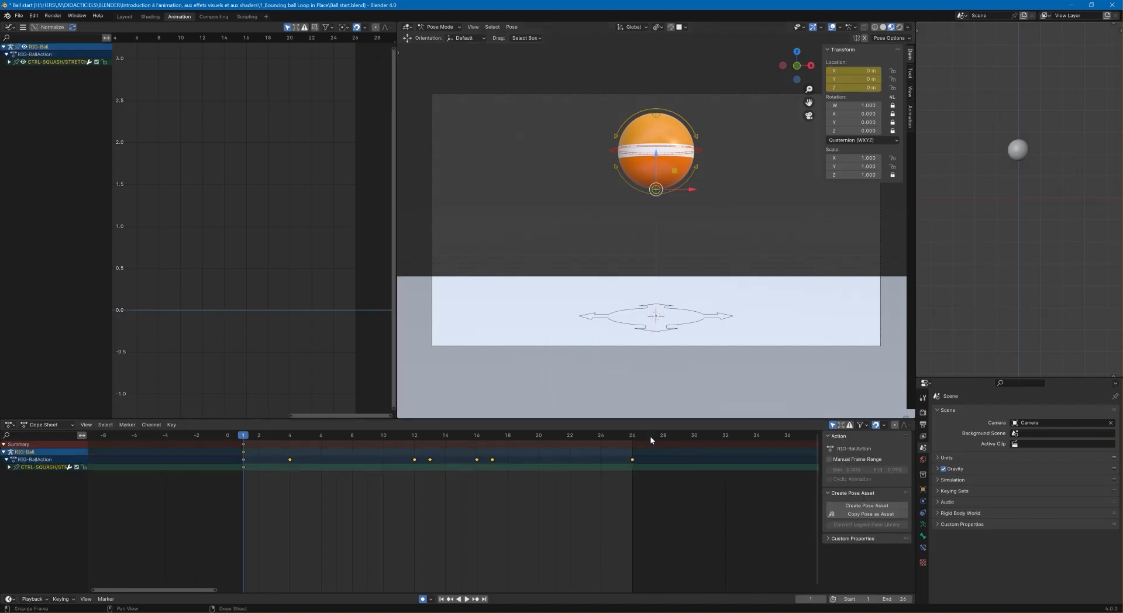
left_click(632, 435)
key("i")
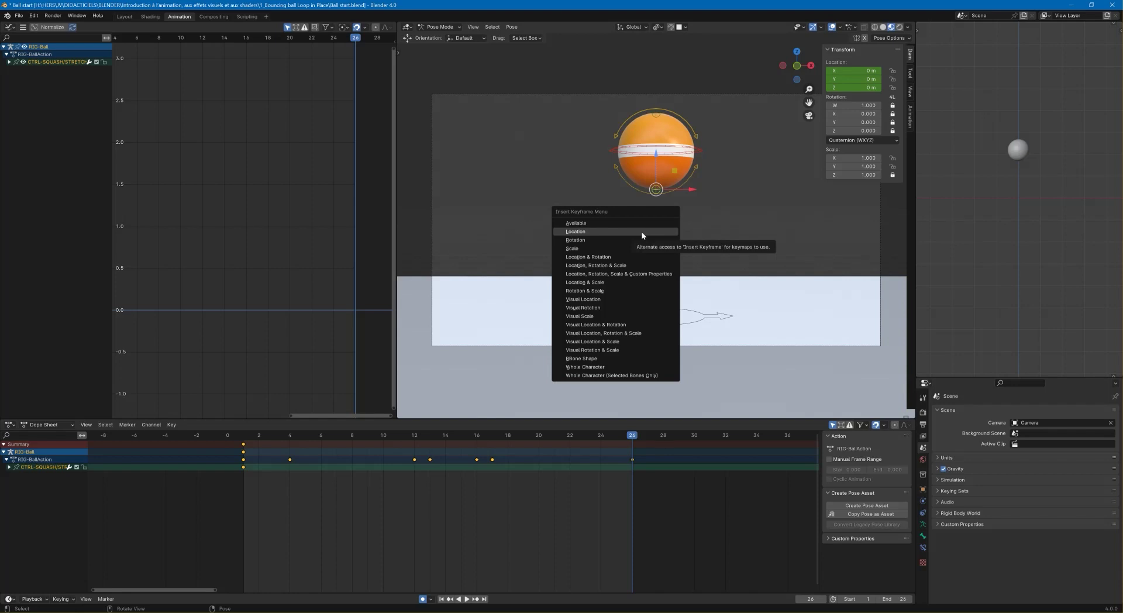
left_click(642, 234)
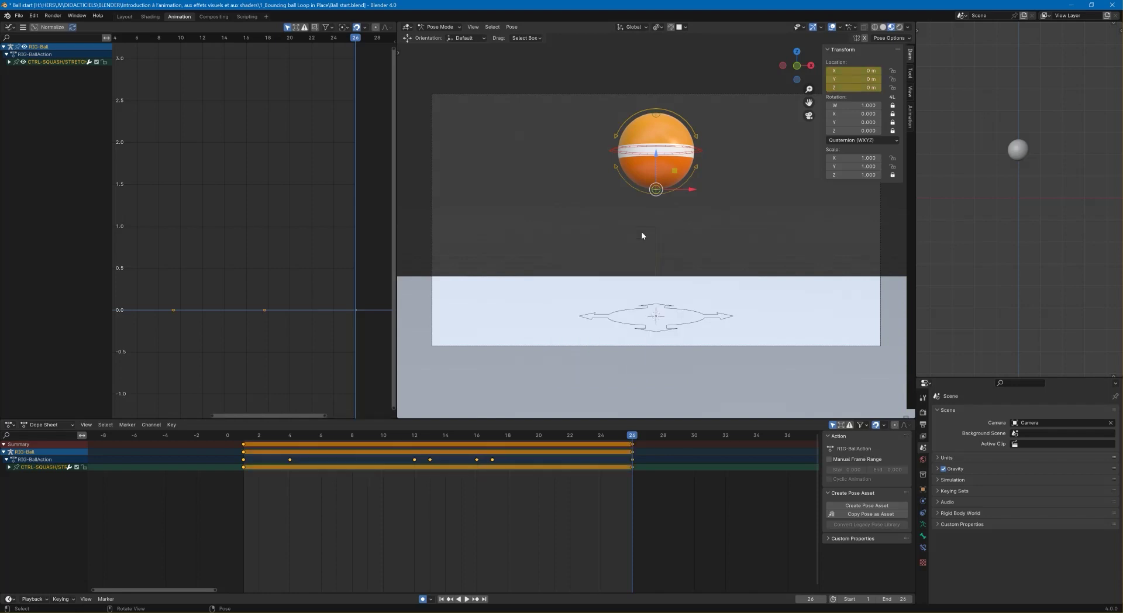
At frame 6, move the bottom squash/stretch control down along Z to about -0.14 m to stretch the ball
left_click_drag(633, 439, 325, 446)
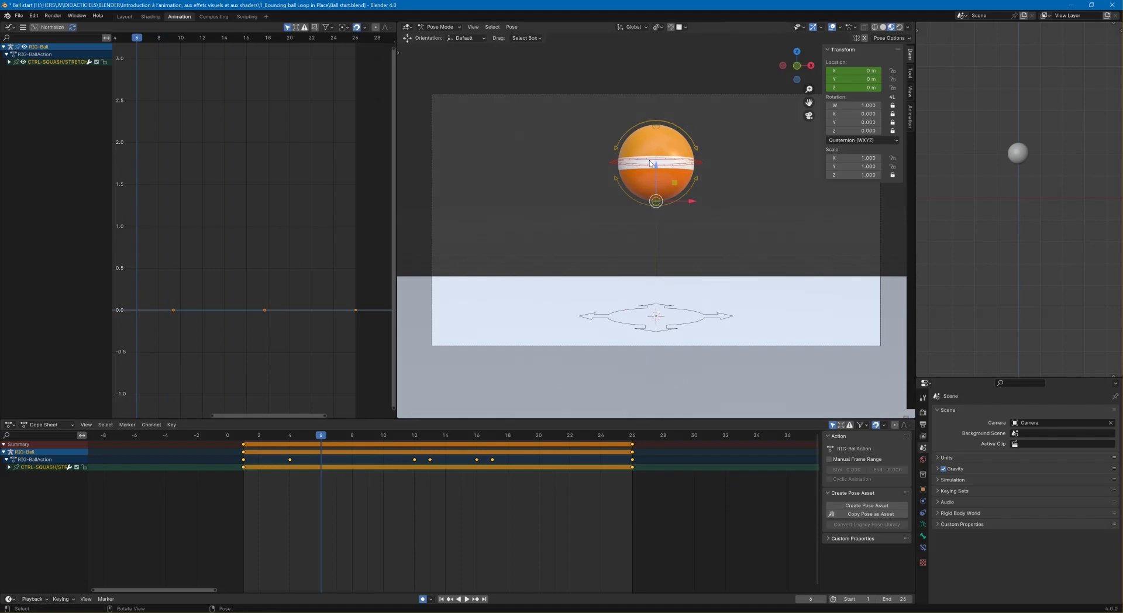
key("g")
key("z")
key("Return")
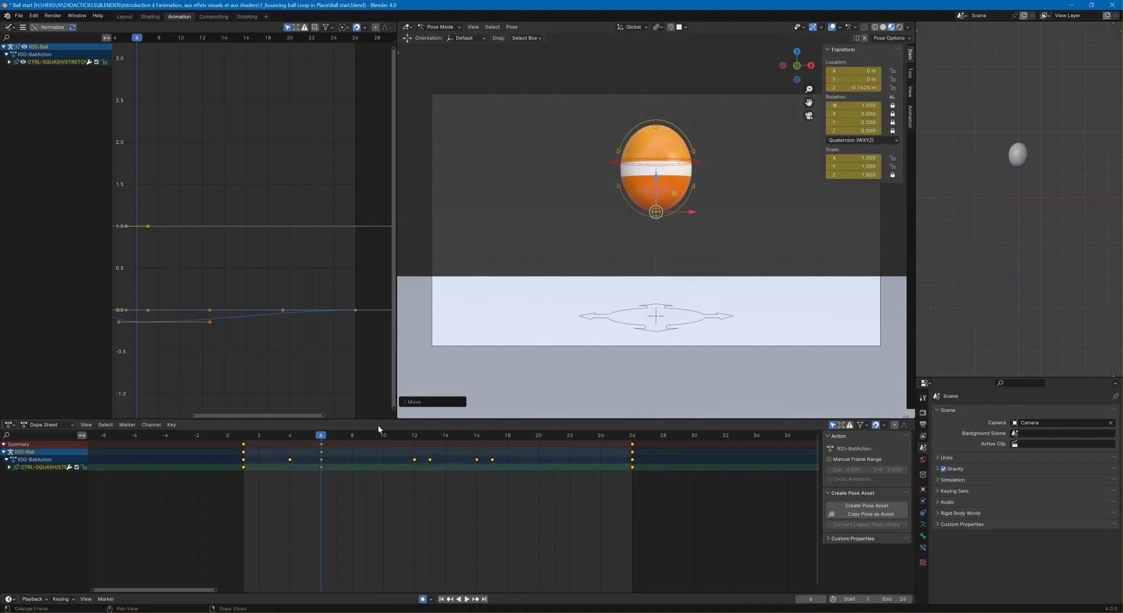
At frame 21, move the bottom squash/stretch control down along Z to about -0.12 m
left_click(541, 434)
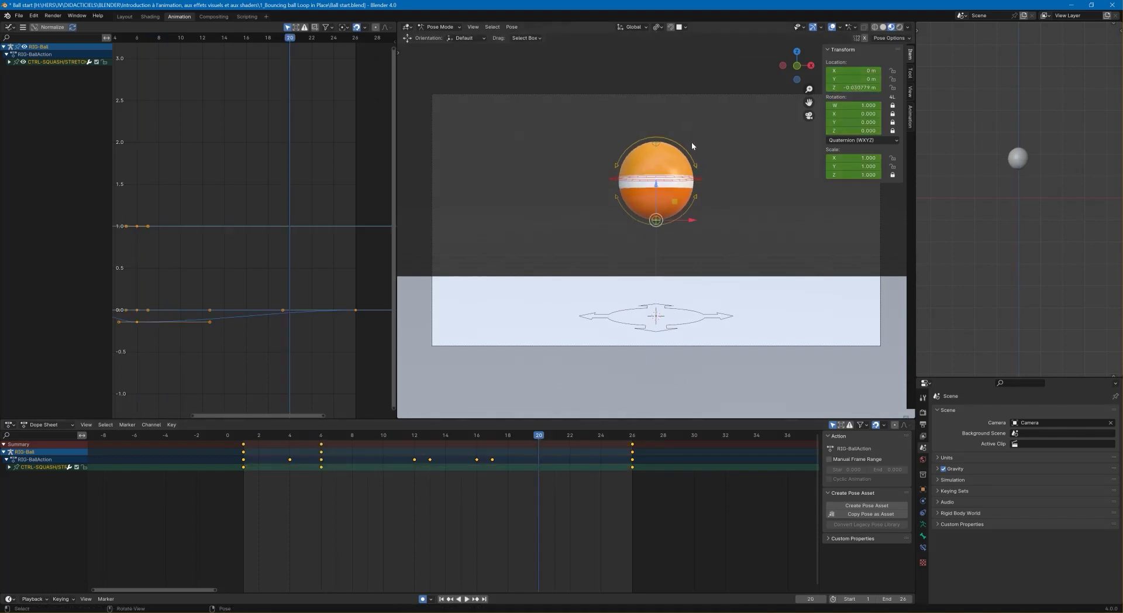
left_click(554, 435)
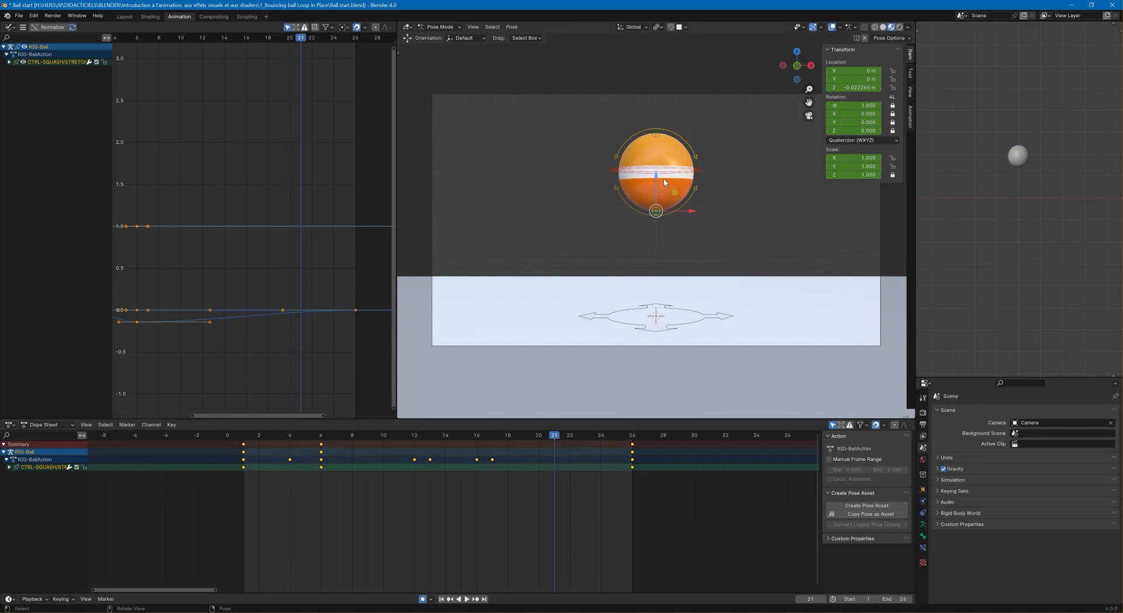
key("g")
key("z")
key("Return")
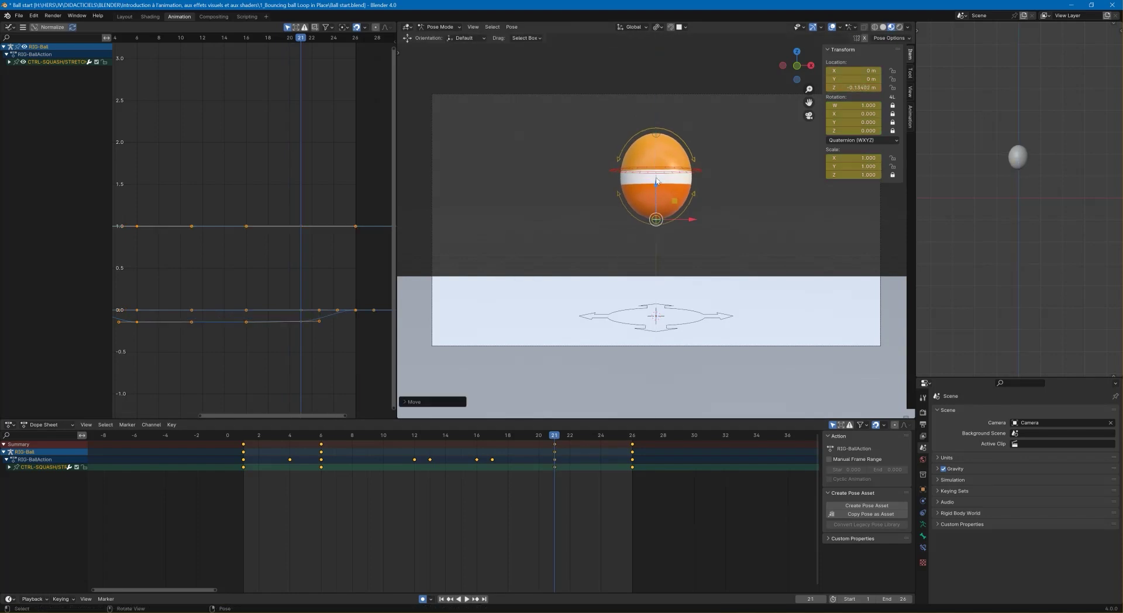
key("Escape")
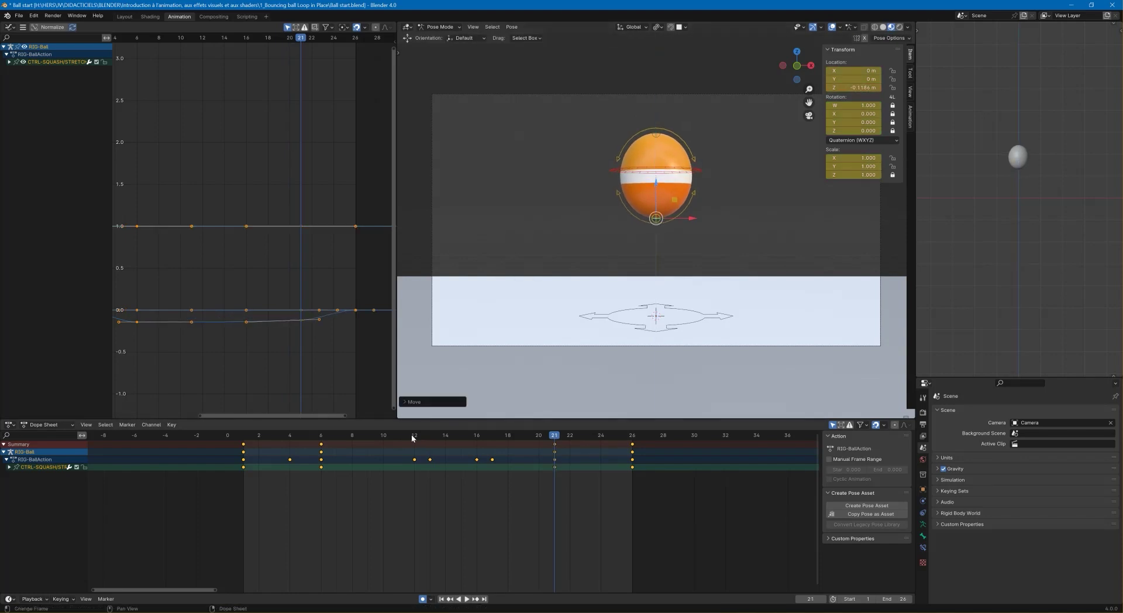
At frame 13, set the bottom squash/stretch control's Z location to 0 m
left_click(413, 436)
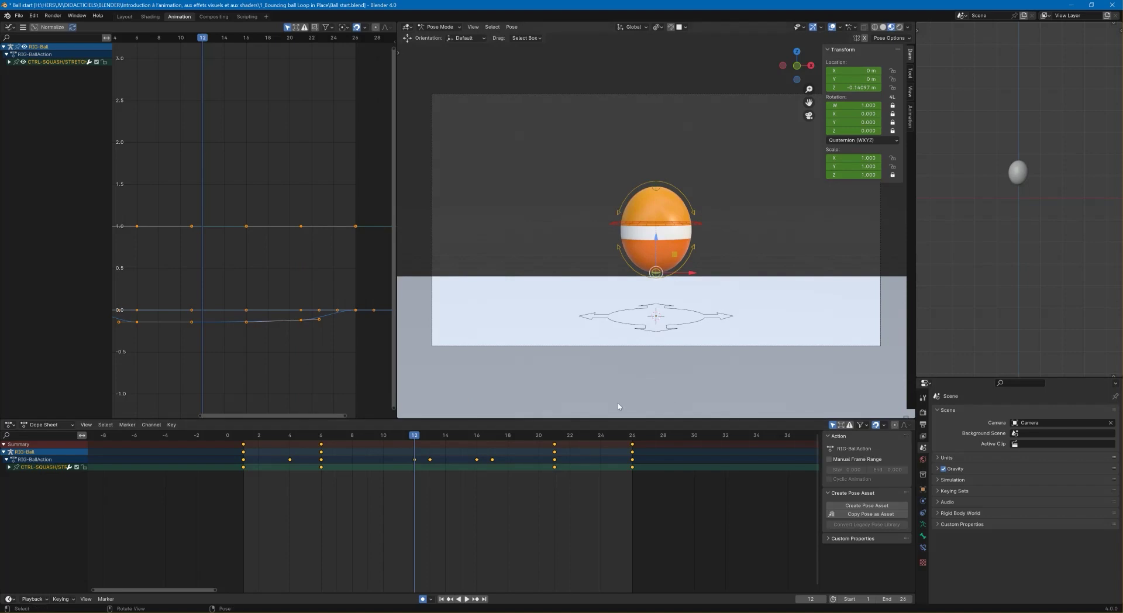
left_click(433, 483)
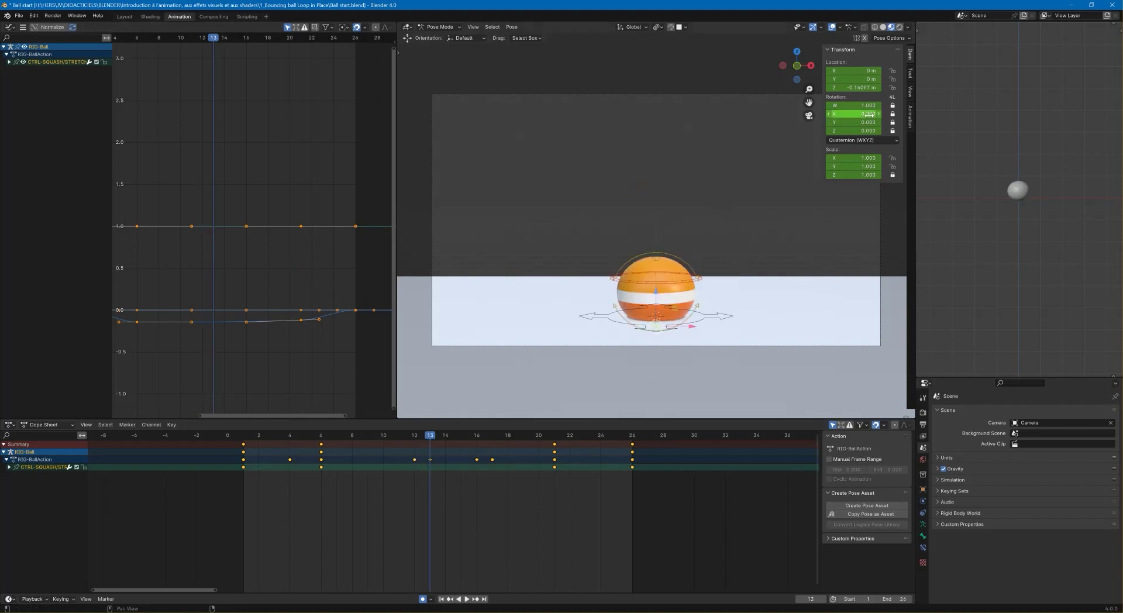
left_click(870, 87)
type("0")
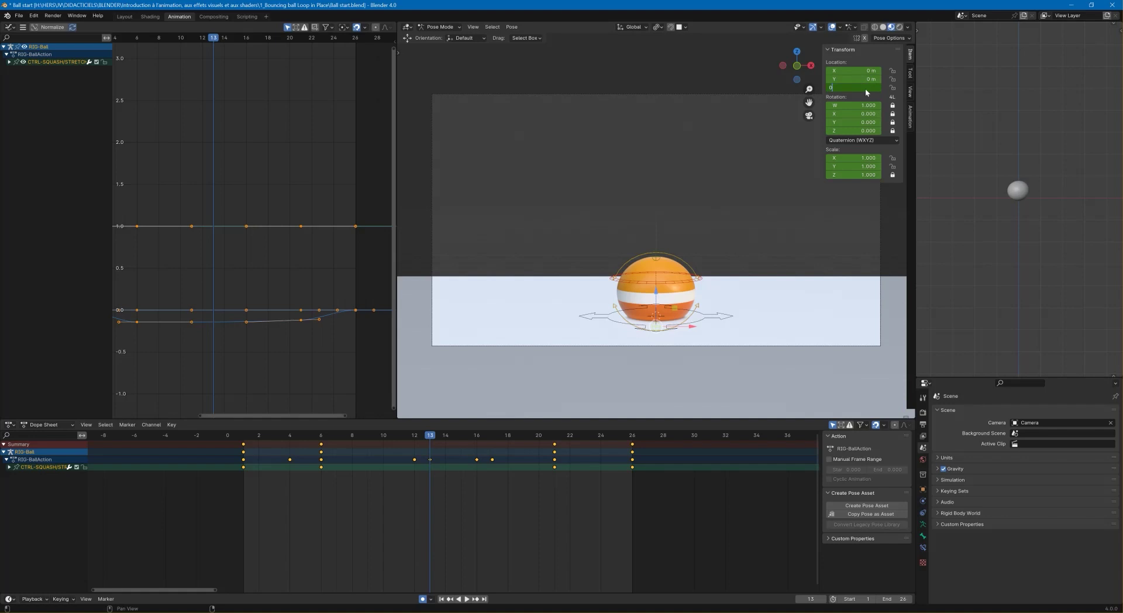
key("Return")
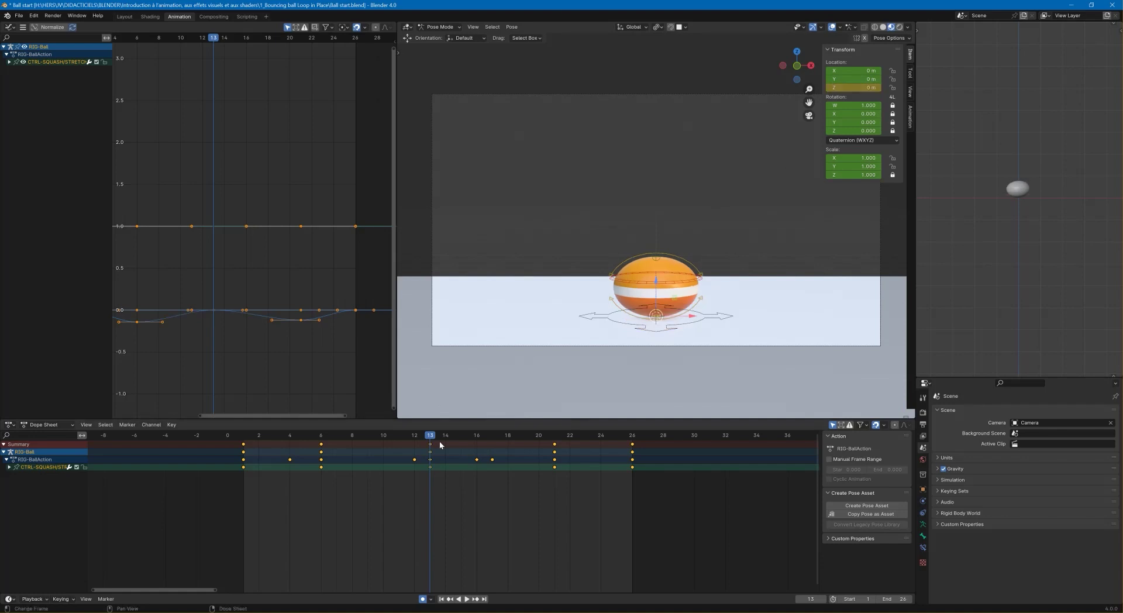
At frame 16, set the bottom squash/stretch control's Z location to 0 m
key("space")
key("space")
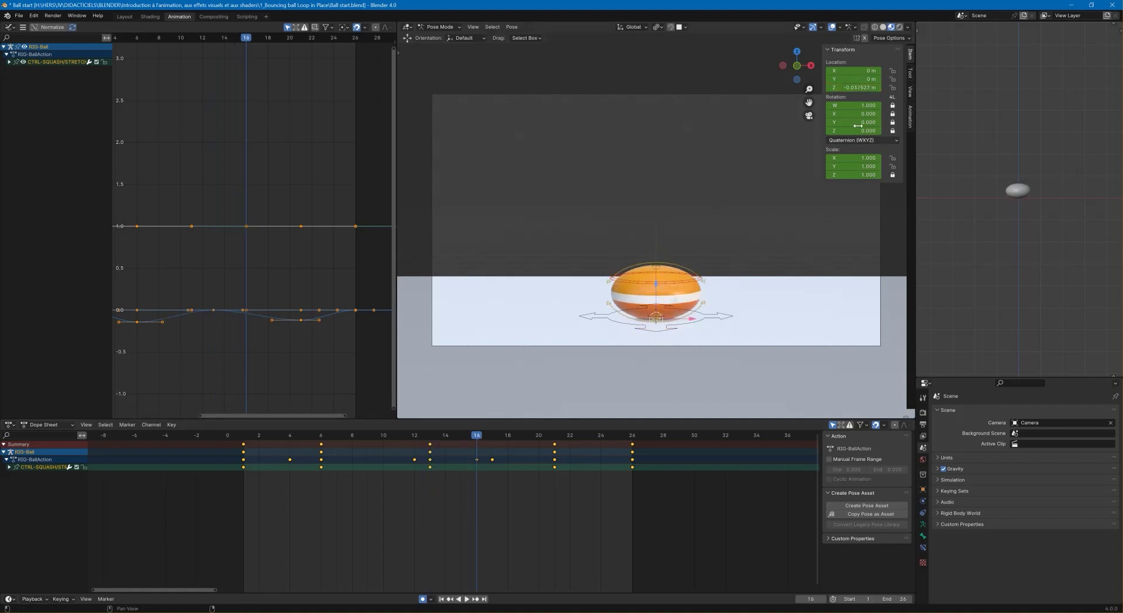
left_click(856, 88)
type("0")
key("Return")
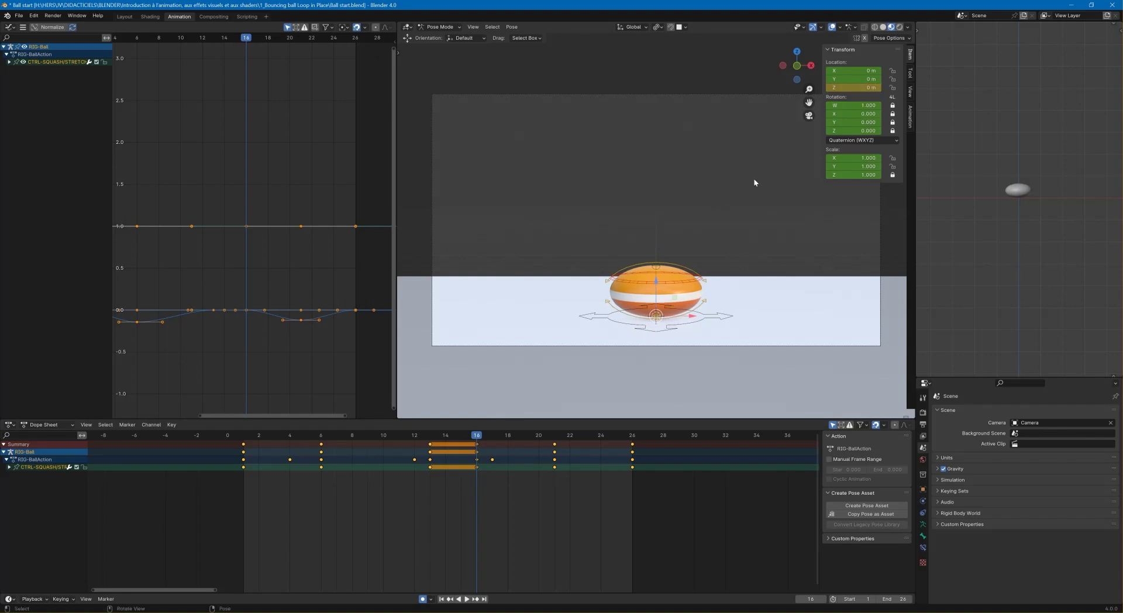
Play back the squash and stretch bounce, stop at frame 15 and render that frame as a test image
key("space")
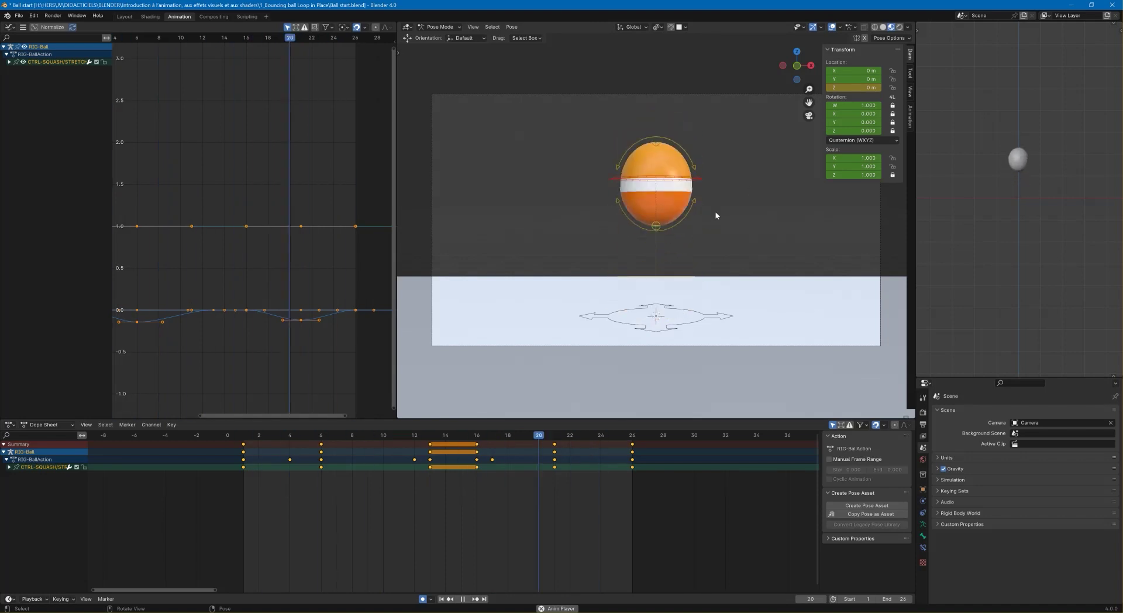
key("space")
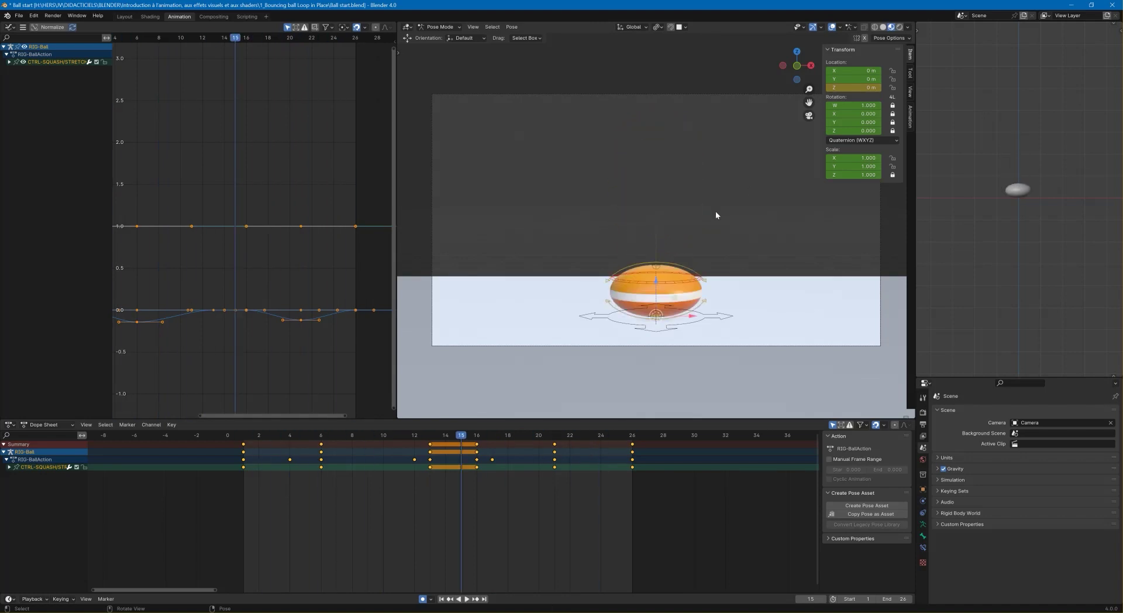
key("F12")
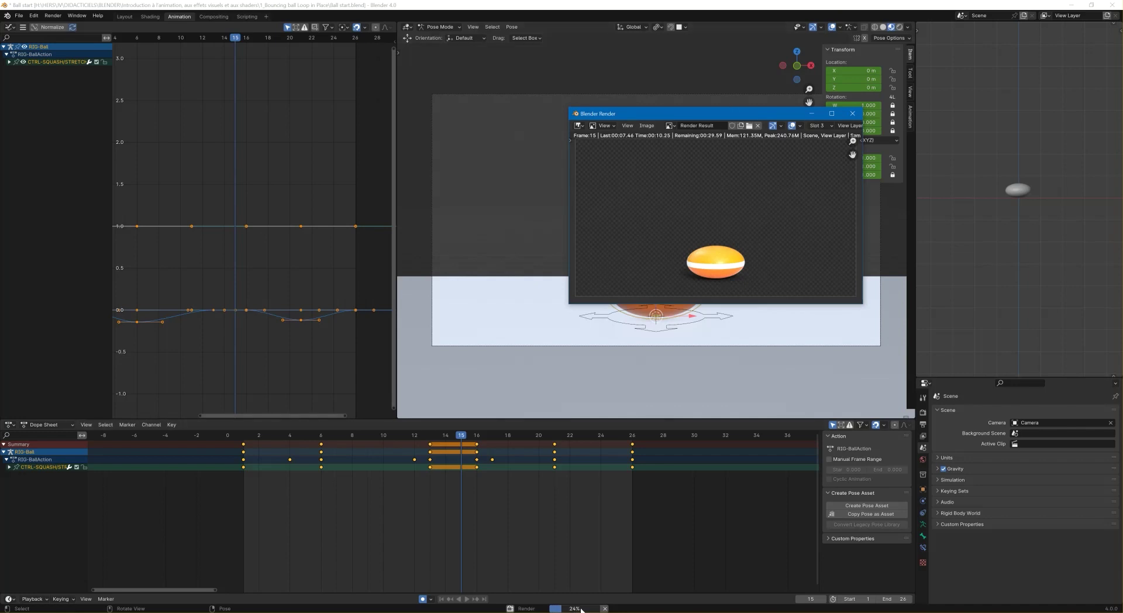
mouse_move(581, 609)
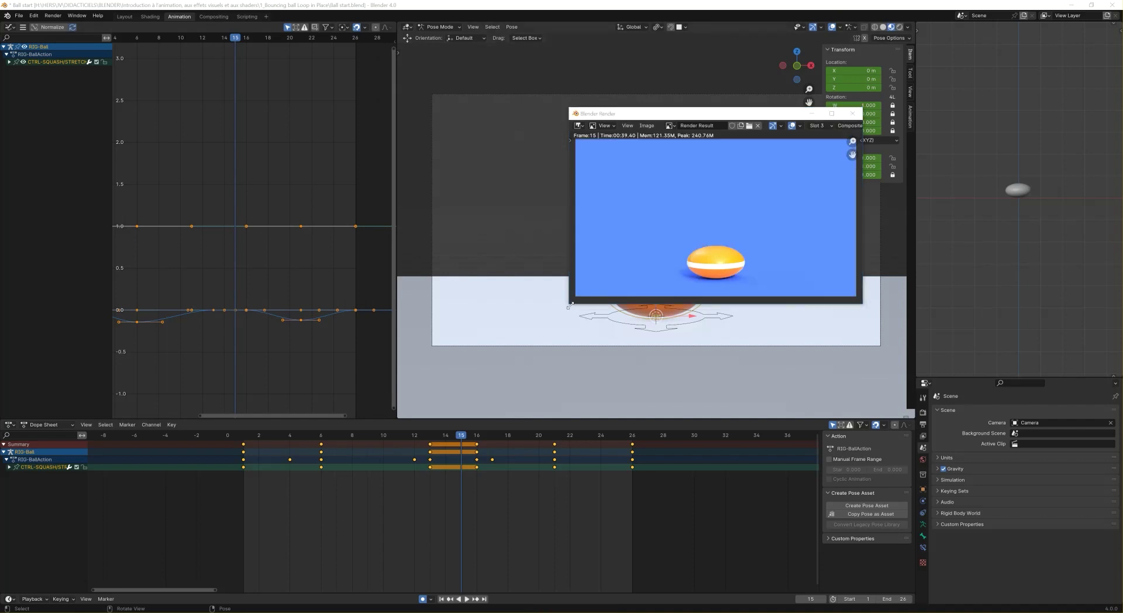
left_click_drag(570, 305, 97, 440)
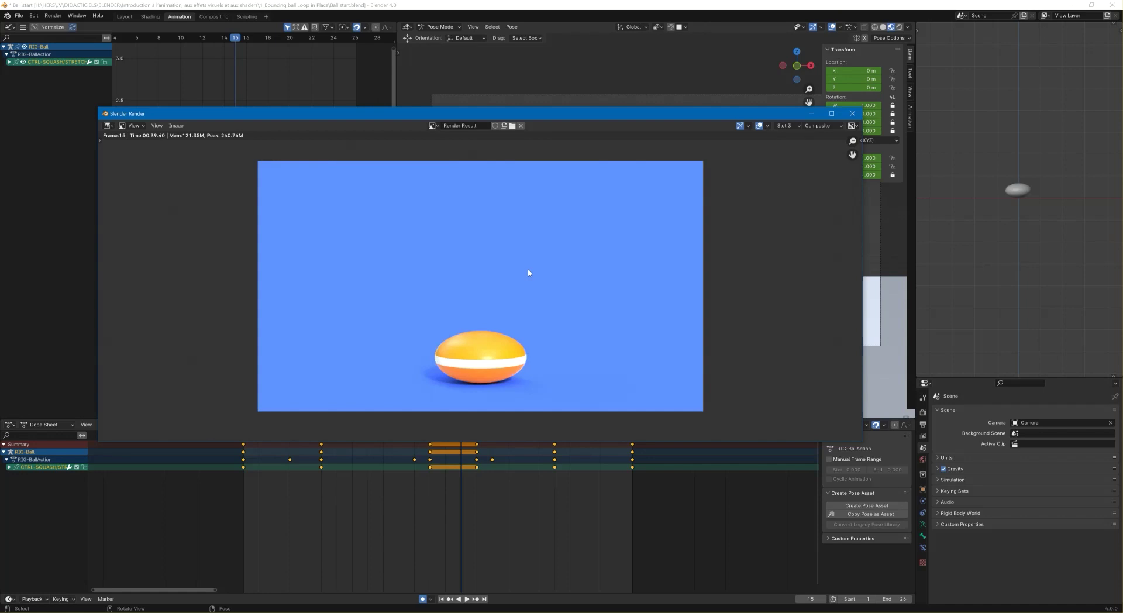
left_click(853, 114)
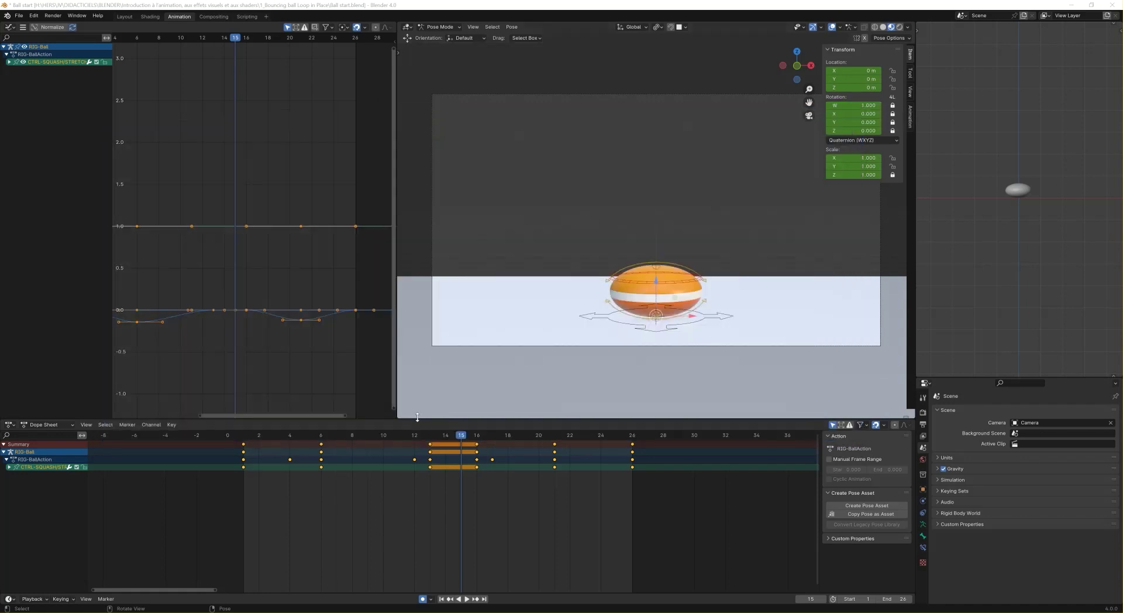
Set the output resolution scale to 100% and the frame range's end to 25
left_click_drag(418, 420, 444, 514)
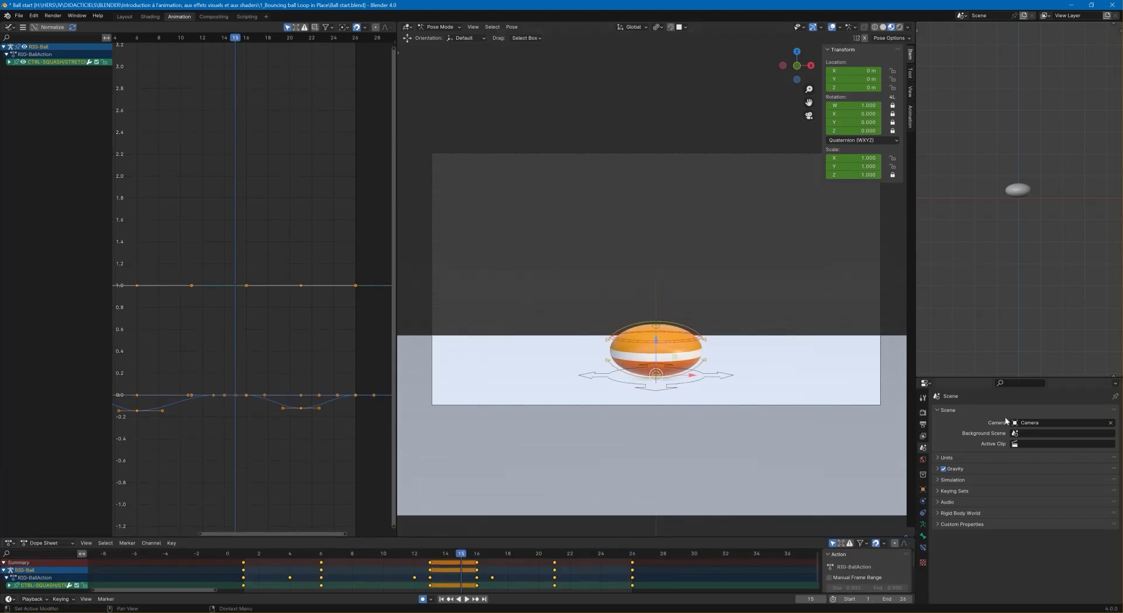
left_click(923, 425)
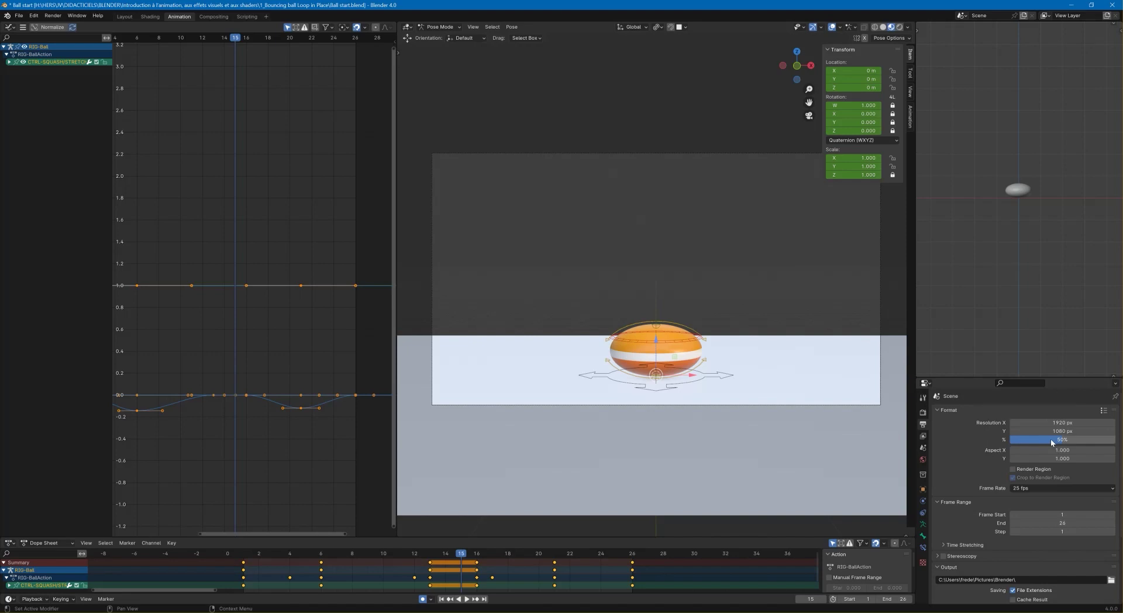
left_click(1074, 442)
type("100")
key("Return")
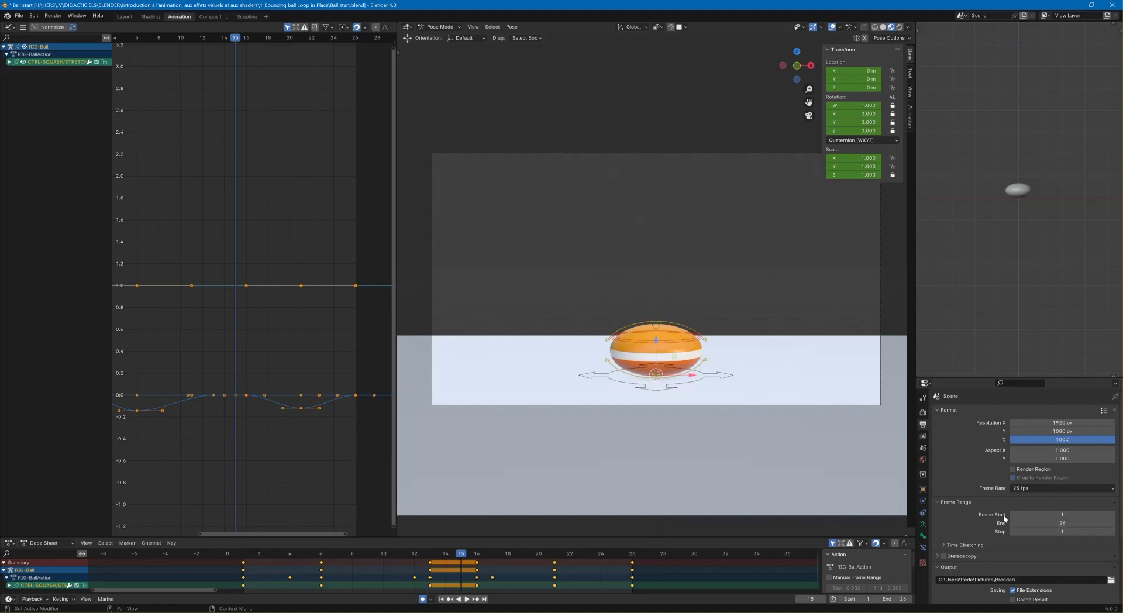
left_click(1081, 523)
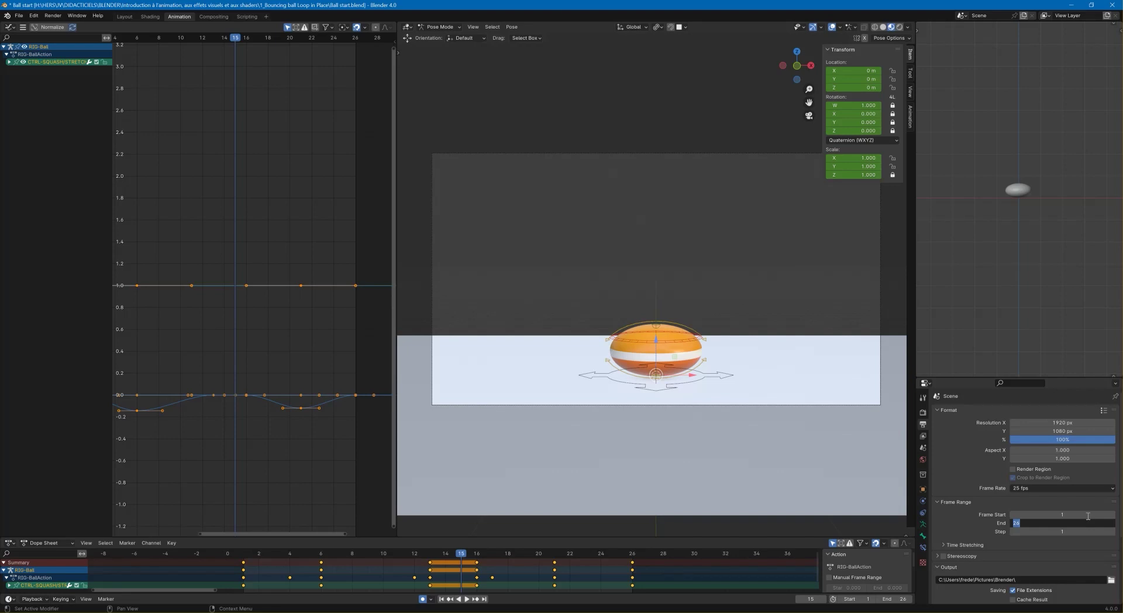
type("25")
key("Return")
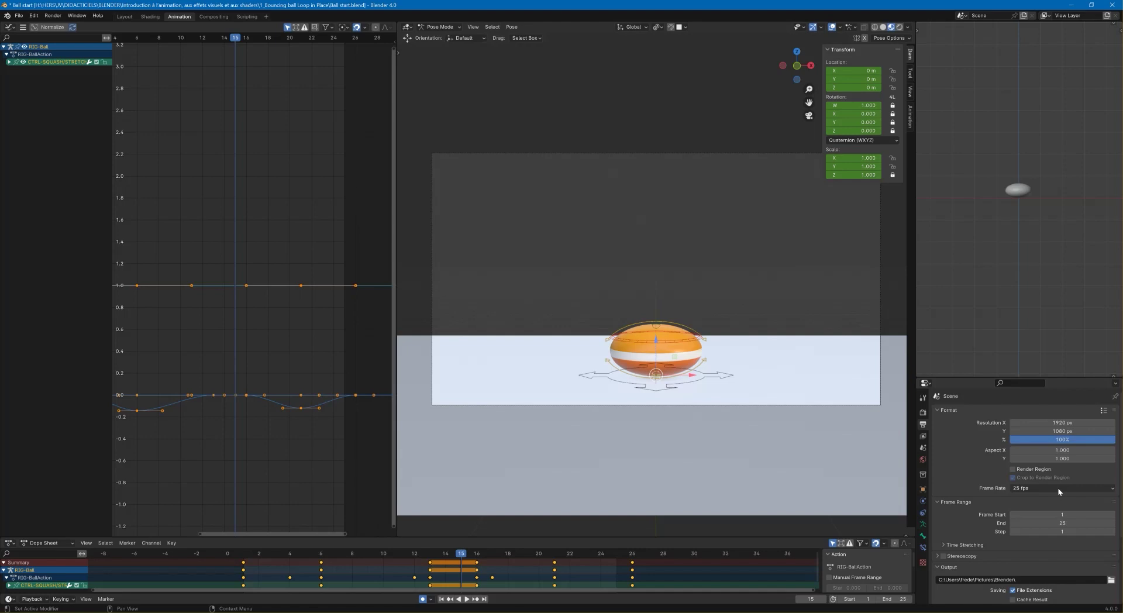
Set the render output's file format to JPEG
scroll(1058, 486, "down", 4)
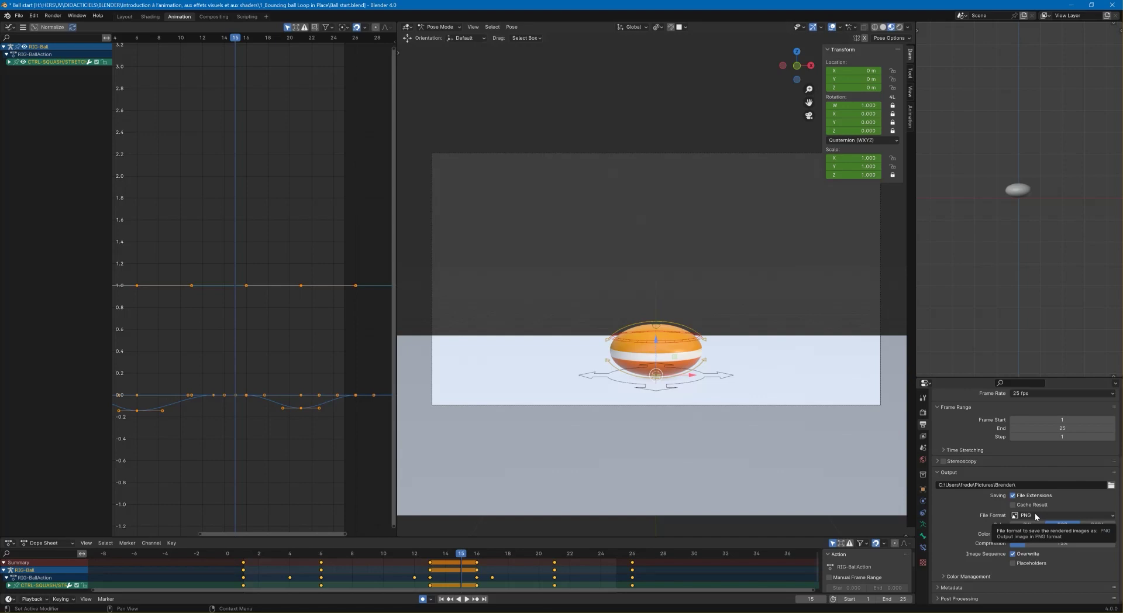
left_click(1029, 515)
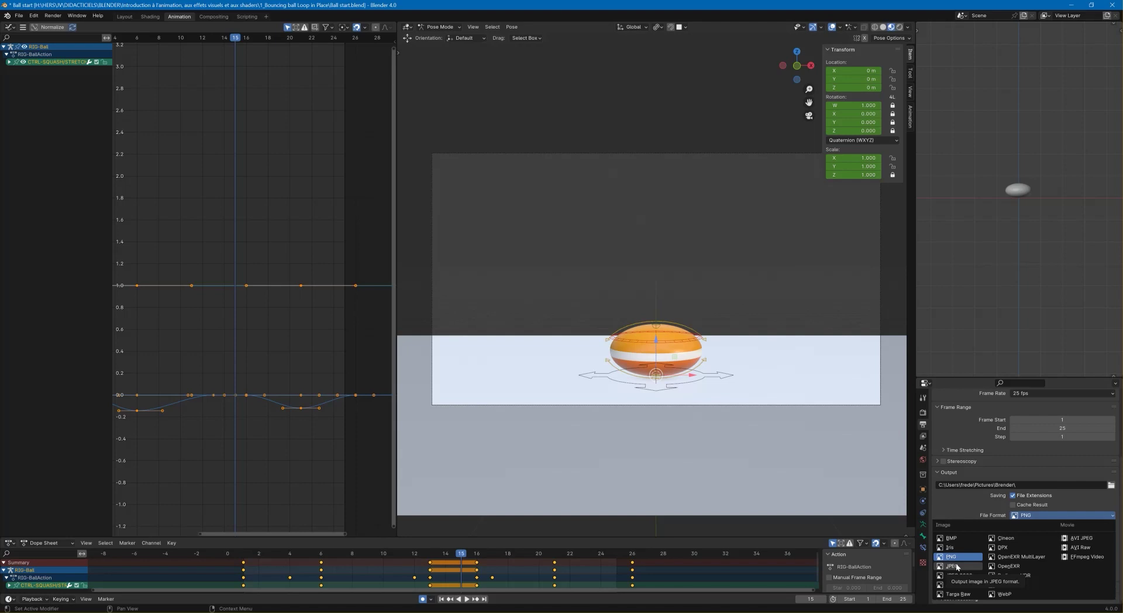
left_click(953, 566)
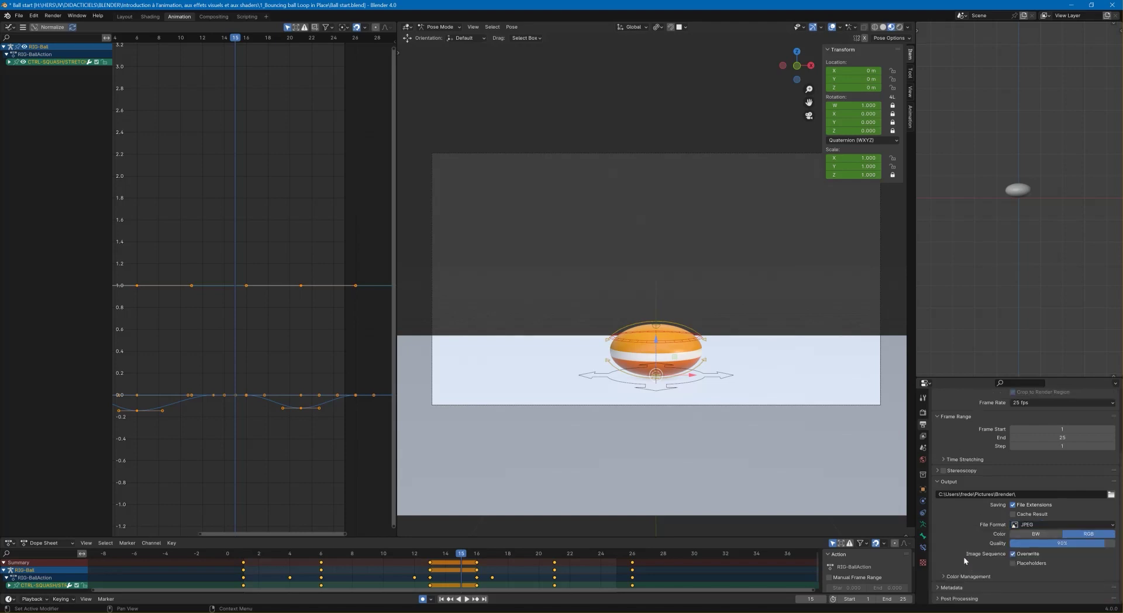
Set the render output's file format to FFmpeg Video and expand its encoding settings
left_click(1056, 524)
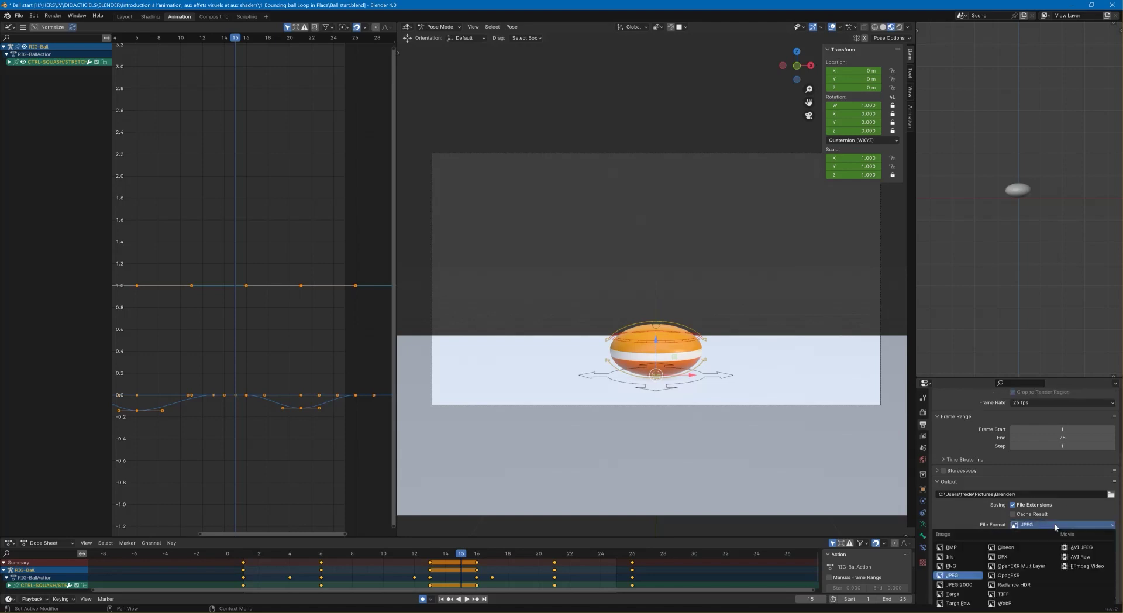
left_click(1087, 564)
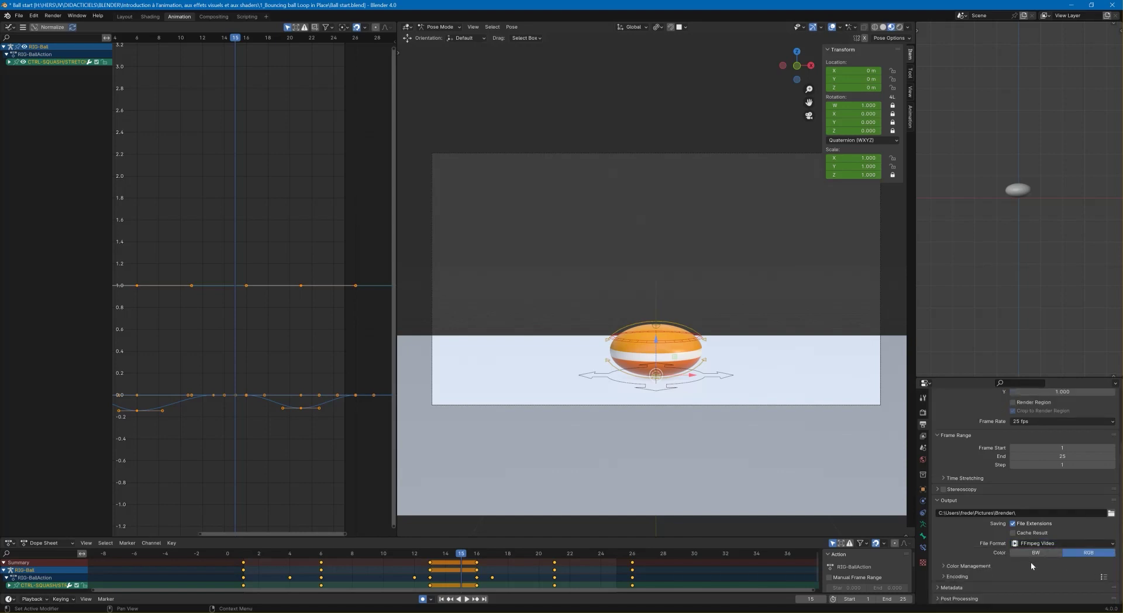
left_click(951, 575)
scroll(994, 538, "down", 5)
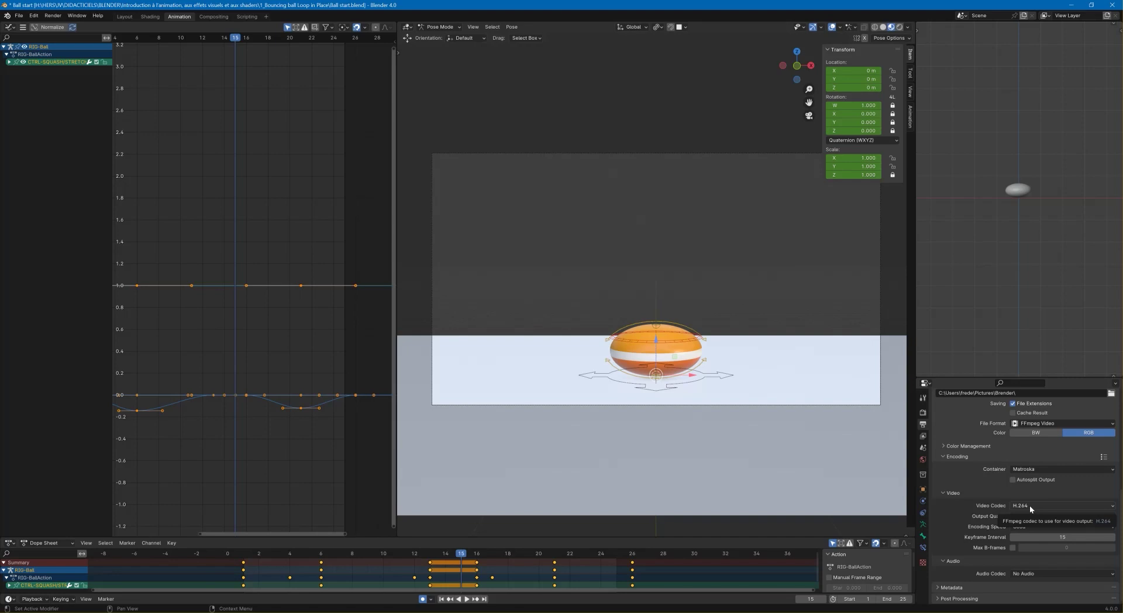
Review the video container, codec and quality settings together with the output format and frame range
left_click(1030, 473)
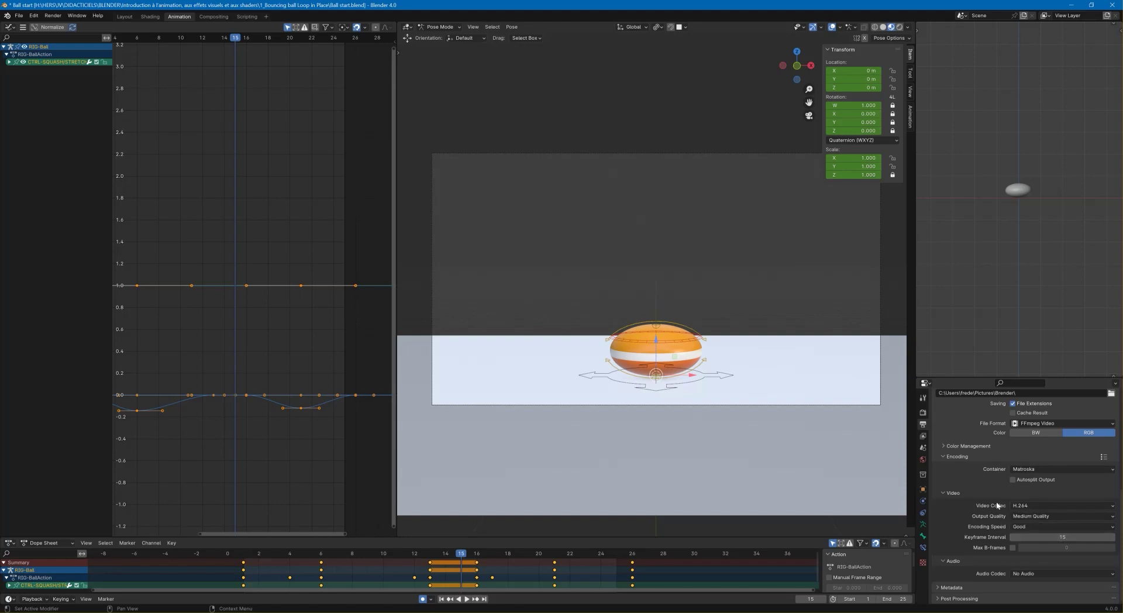
scroll(967, 500, "up", 6)
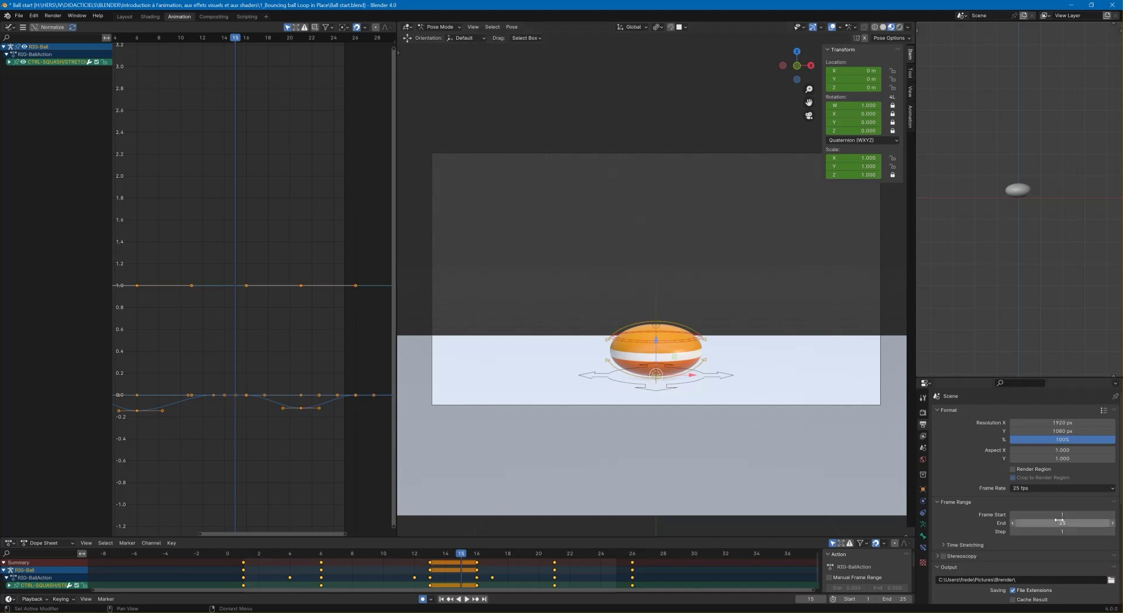
scroll(1059, 520, "down", 2)
scroll(1058, 518, "down", 5)
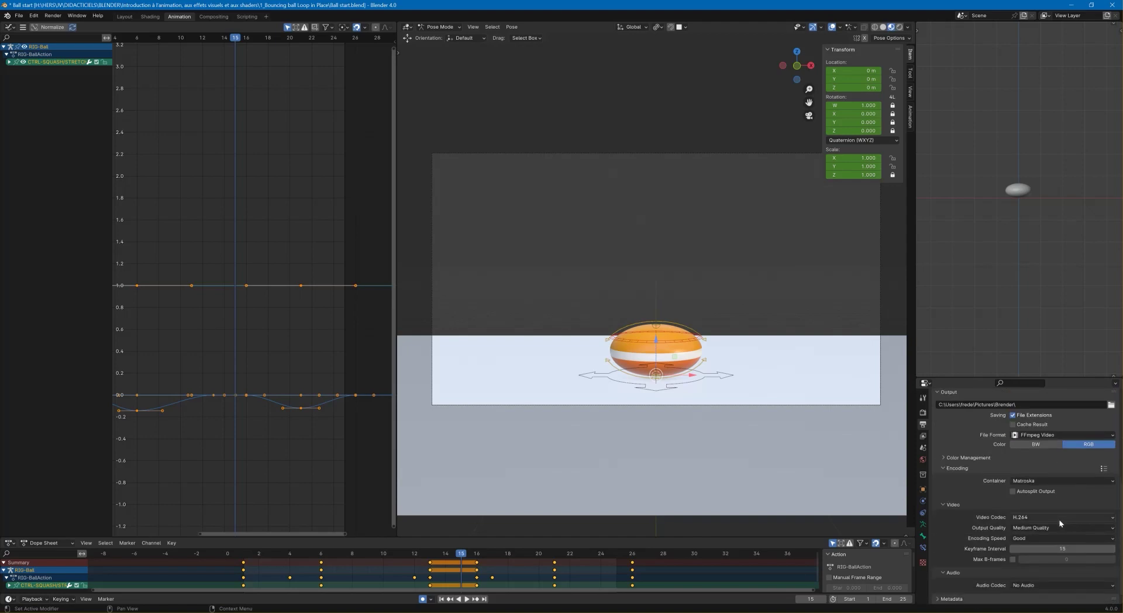
scroll(1059, 518, "down", 1)
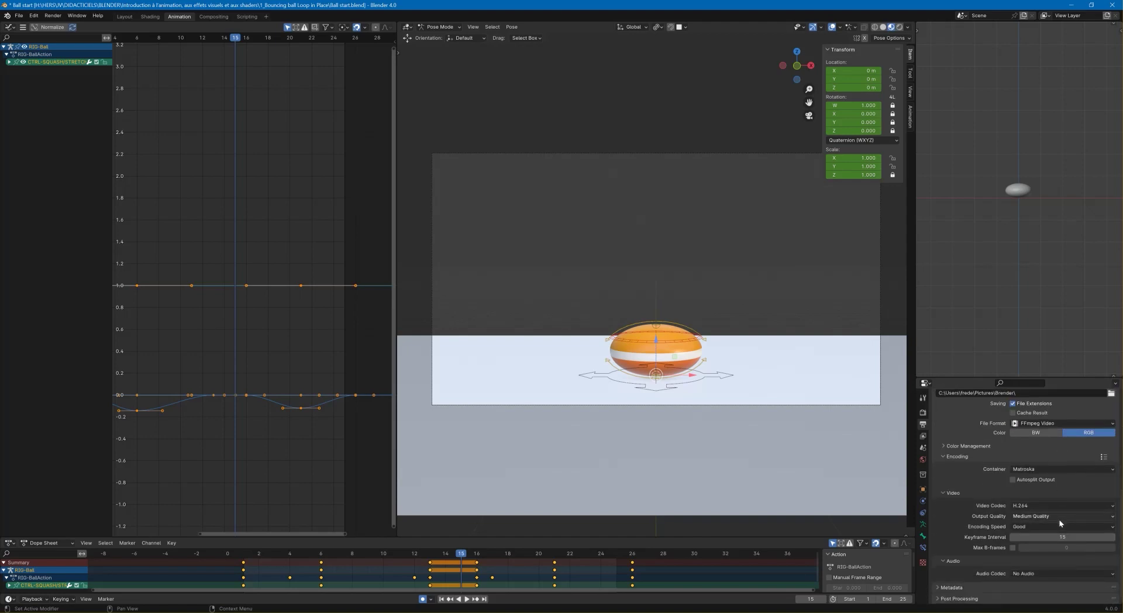
scroll(1058, 518, "up", 8)
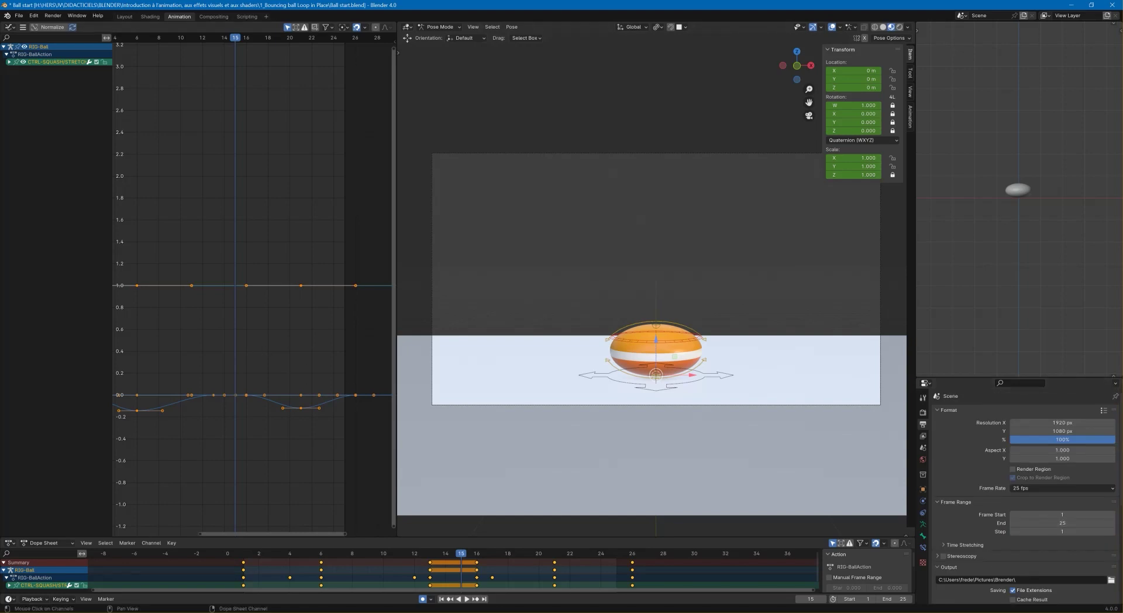
Set the output path to H:\HERS\JV\DIDACTICIELS\BLENDER\Introduction à l'animation, aux effets visuels et aux shaders\1_Bouncing ball Loop in Place
scroll(955, 464, "down", 5)
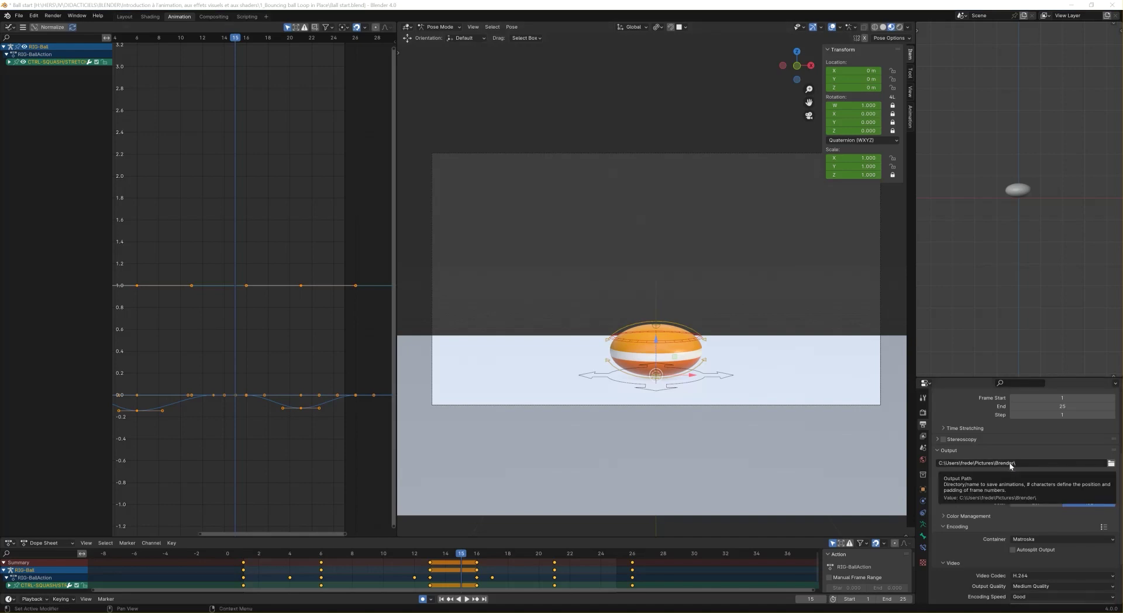
left_click(1110, 463)
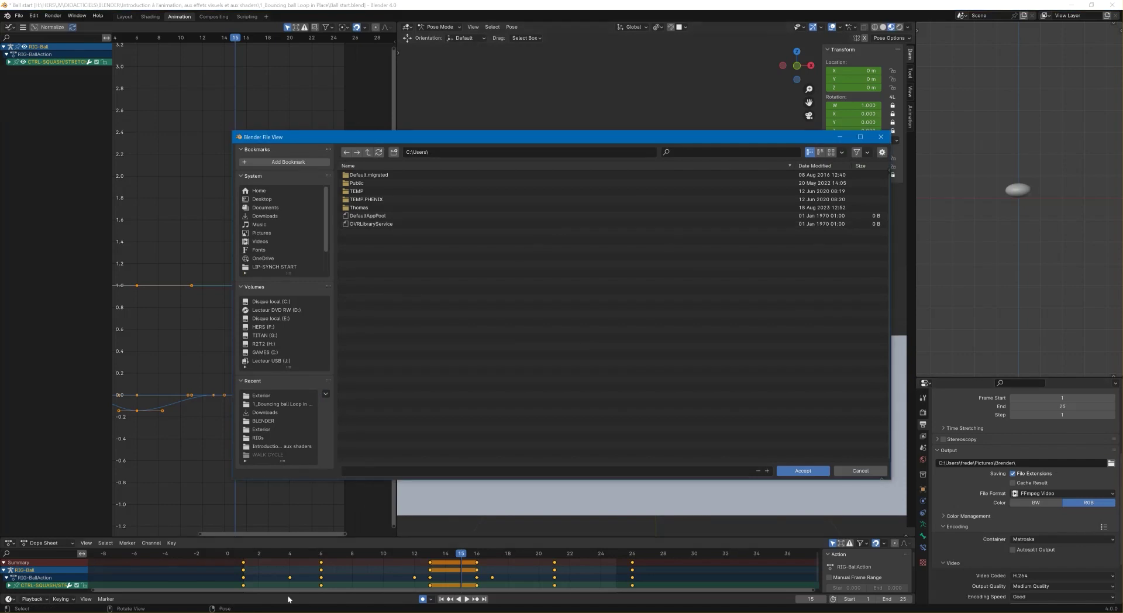
left_click(245, 611)
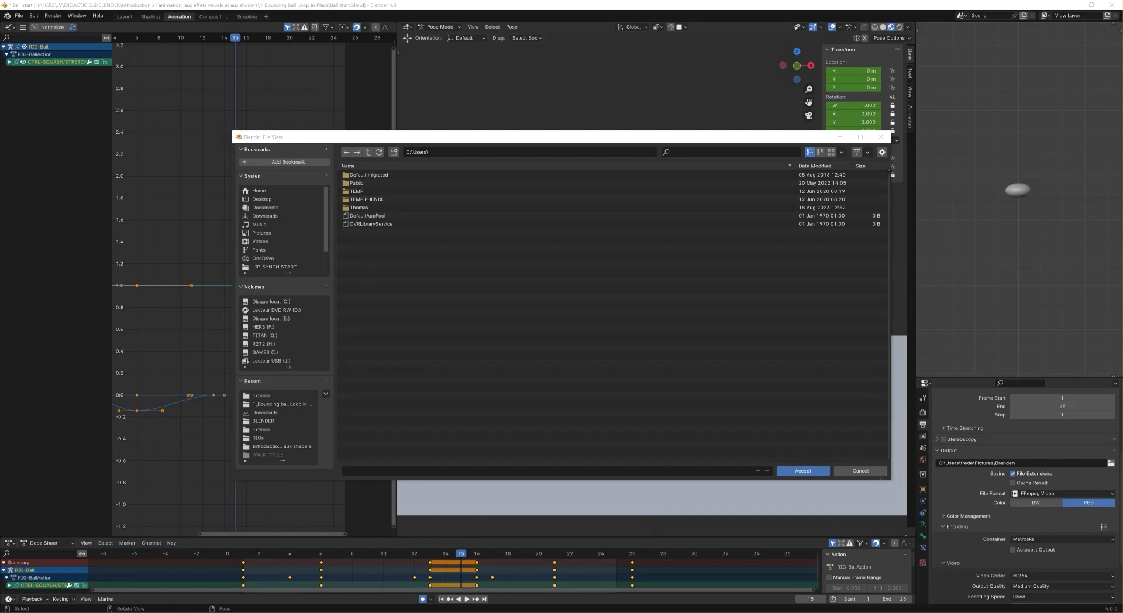
left_click(459, 151)
type("H:\\HERS\\JV\\DIDACTICIELS\\BLENDER\\Introduction à l'animation, aux effets visuels et aux shaders\\1_Bouncing ball Loop in Place\\")
key("Return")
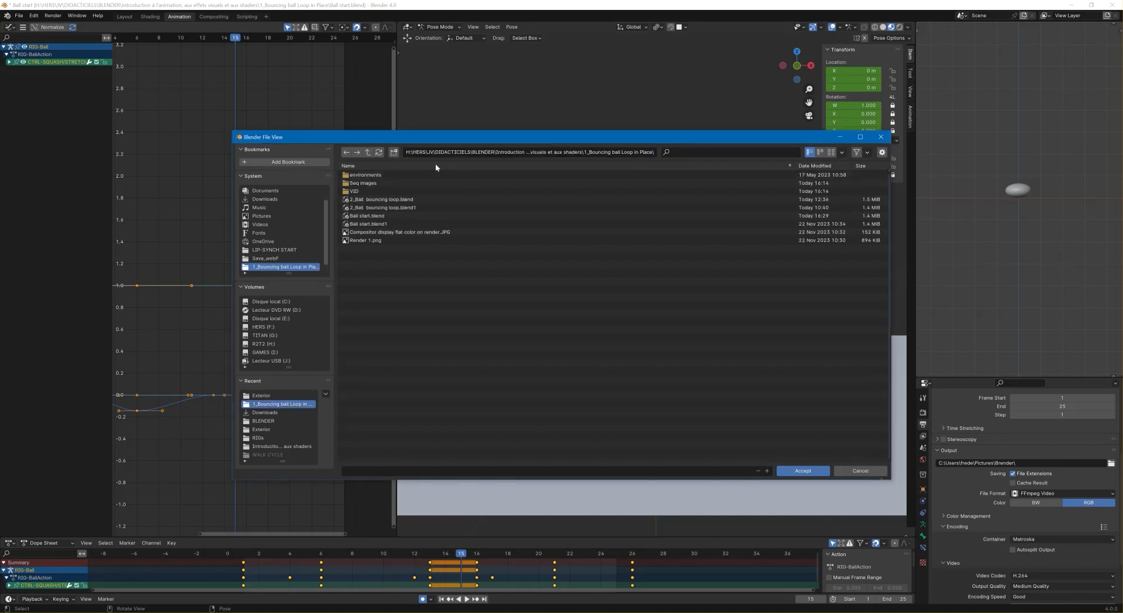
left_click(808, 471)
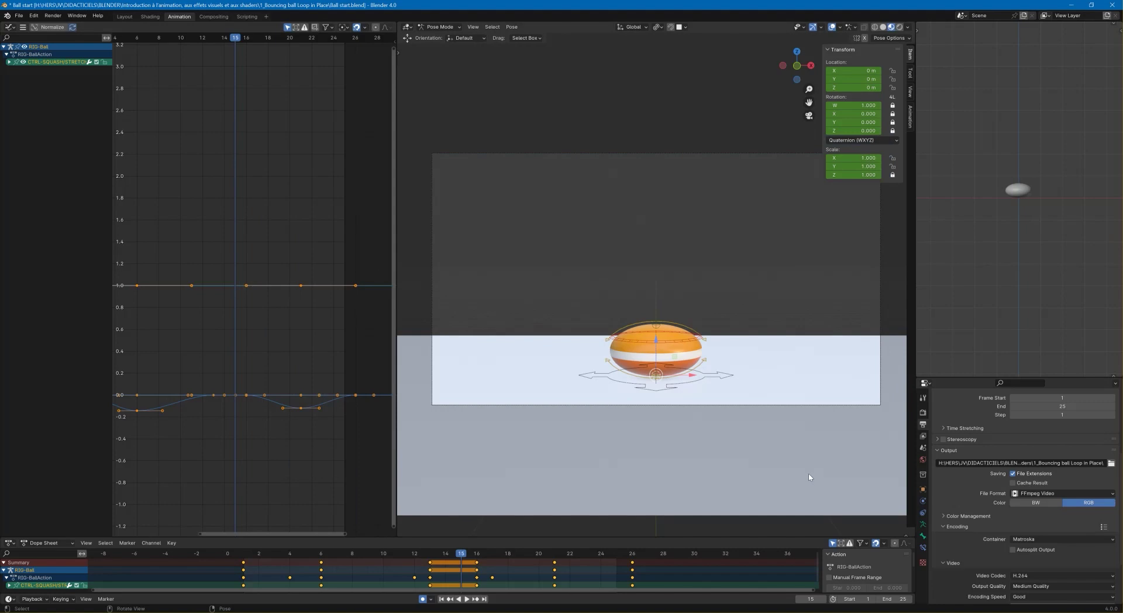
Reduce the output resolution scale to 20% for a quick animation render
left_click(922, 413)
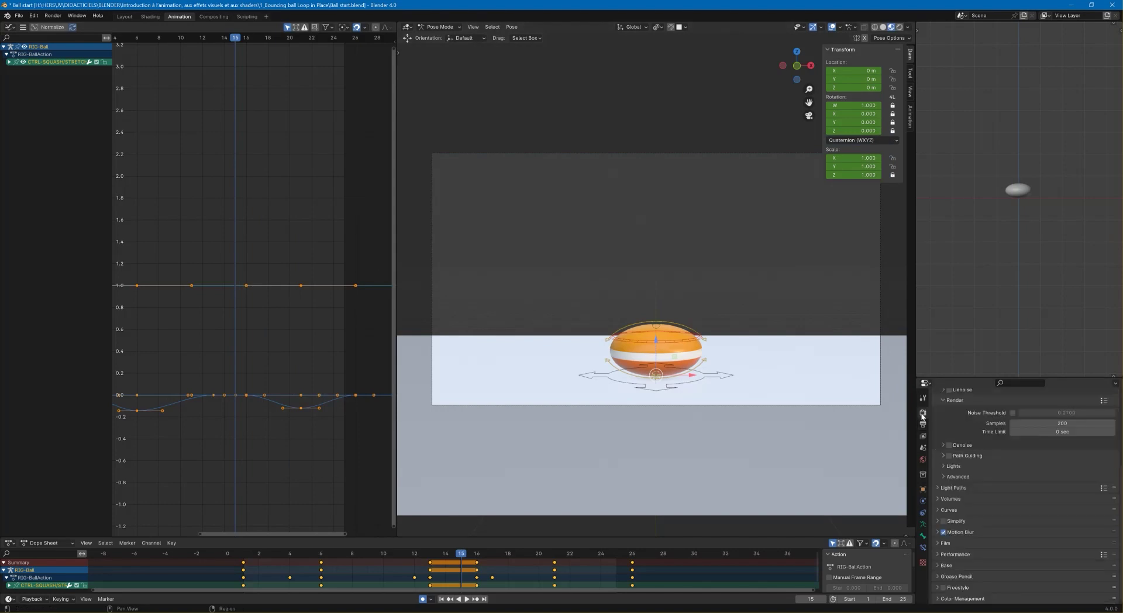
scroll(978, 451, "up", 5)
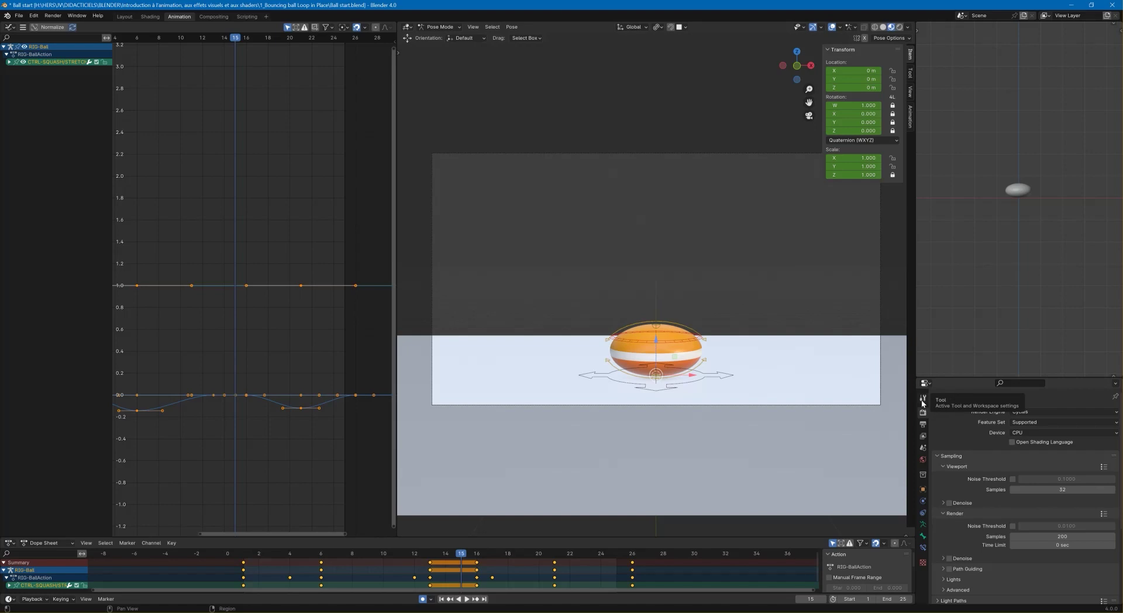
left_click(922, 426)
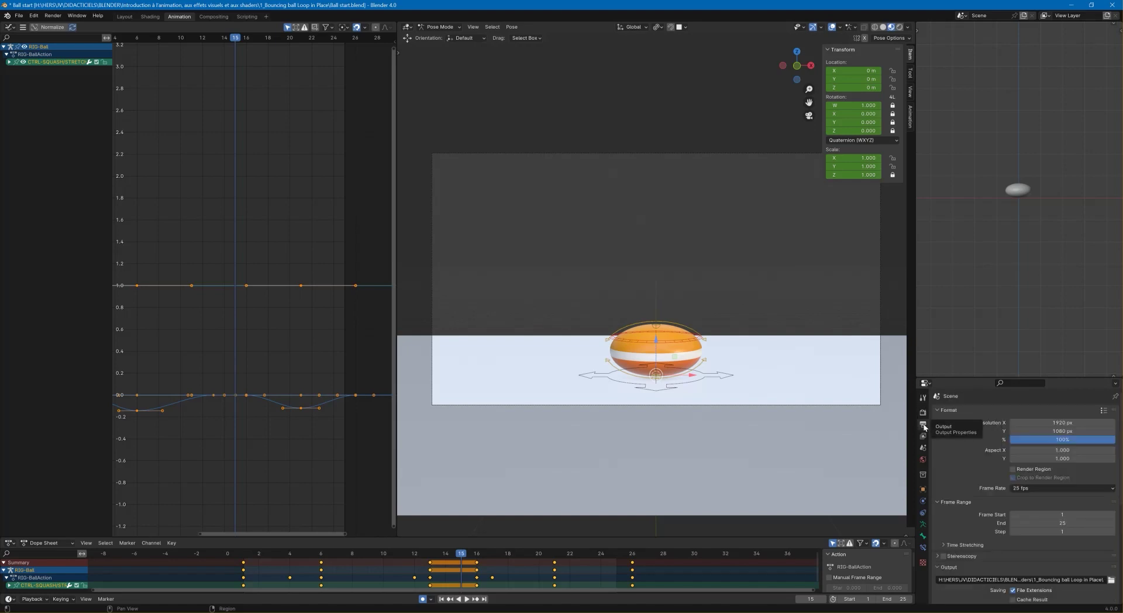
left_click(1058, 440)
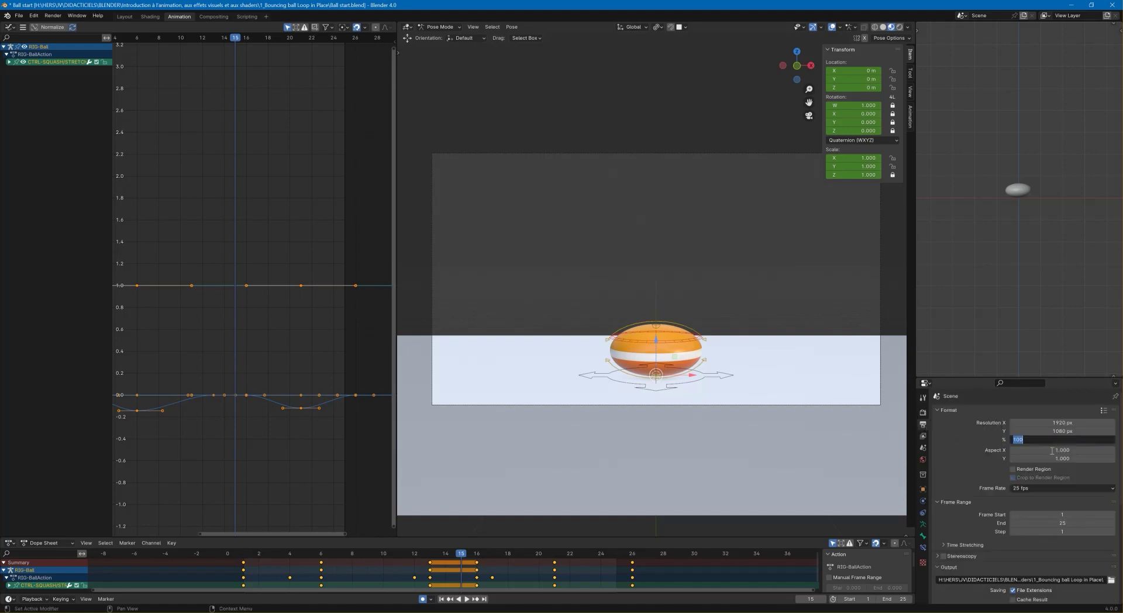
type("20")
key("Return")
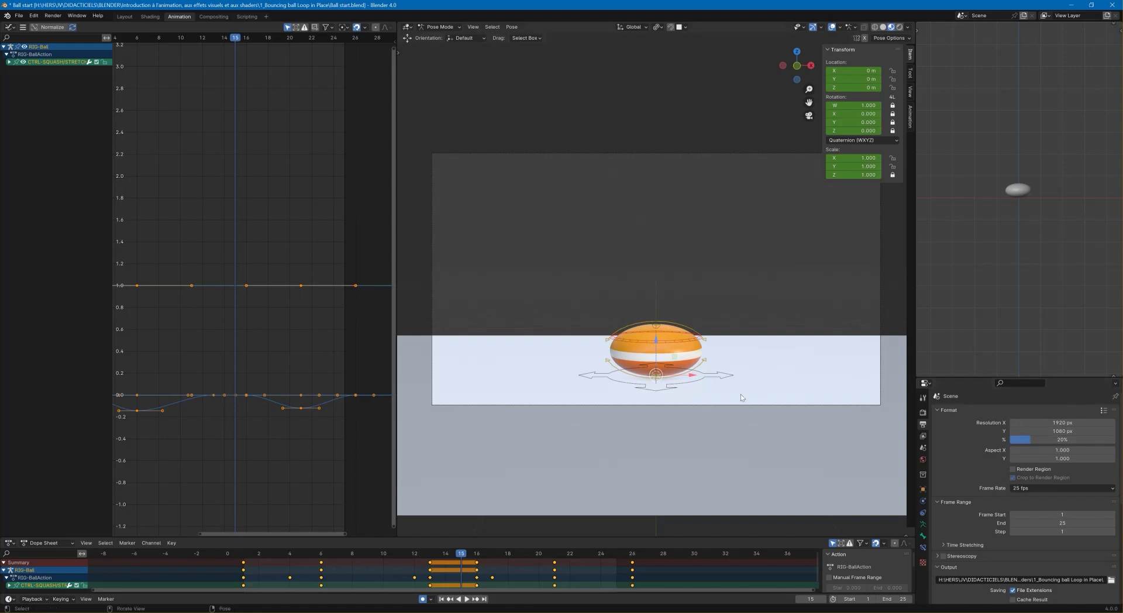
Render the whole animation to video and open the 1_Bouncing ball Loop in Place folder in File Explorer
key("ctrl")
key("ctrl+F12")
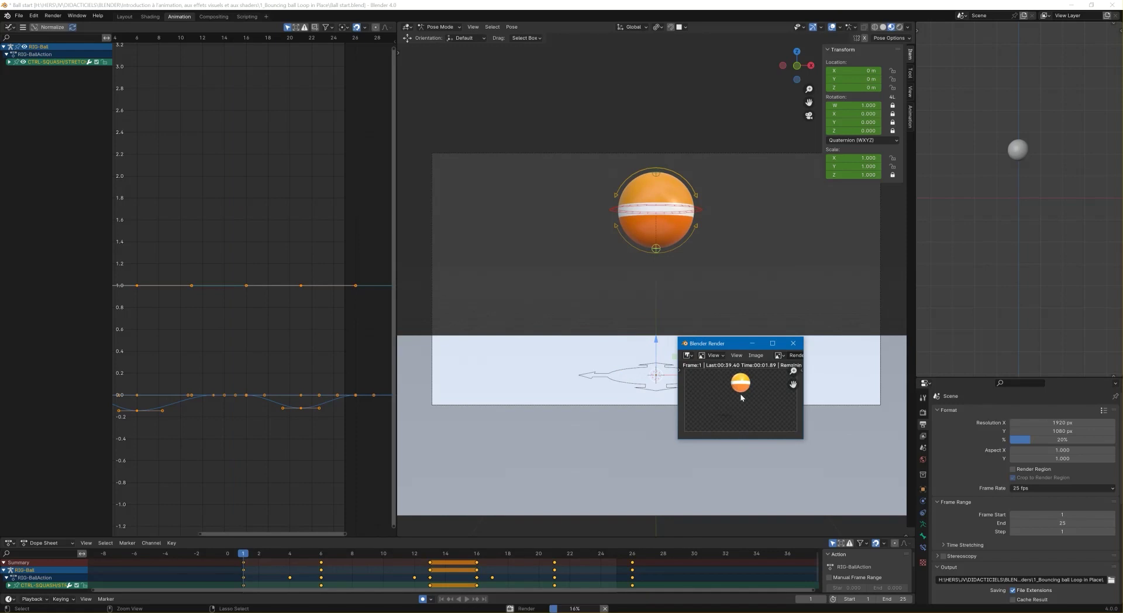
left_click_drag(803, 439, 969, 528)
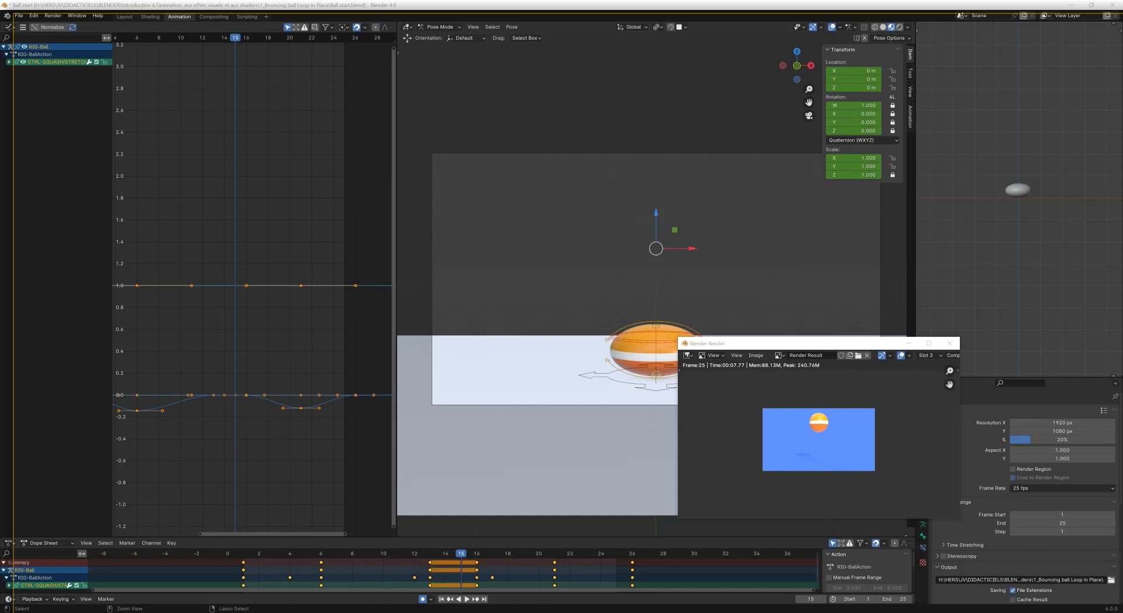
left_click_drag(70, 204, 390, 94)
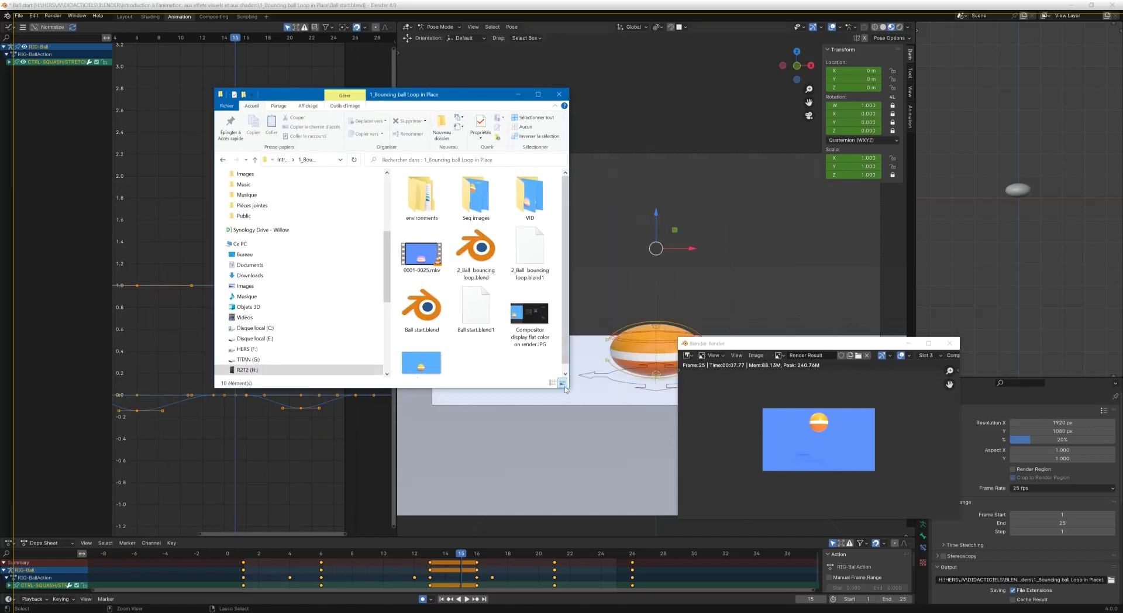
Enlarge the File Explorer window, play the rendered 0001-0025.mkv in VLC and close the player
left_click_drag(568, 387, 730, 477)
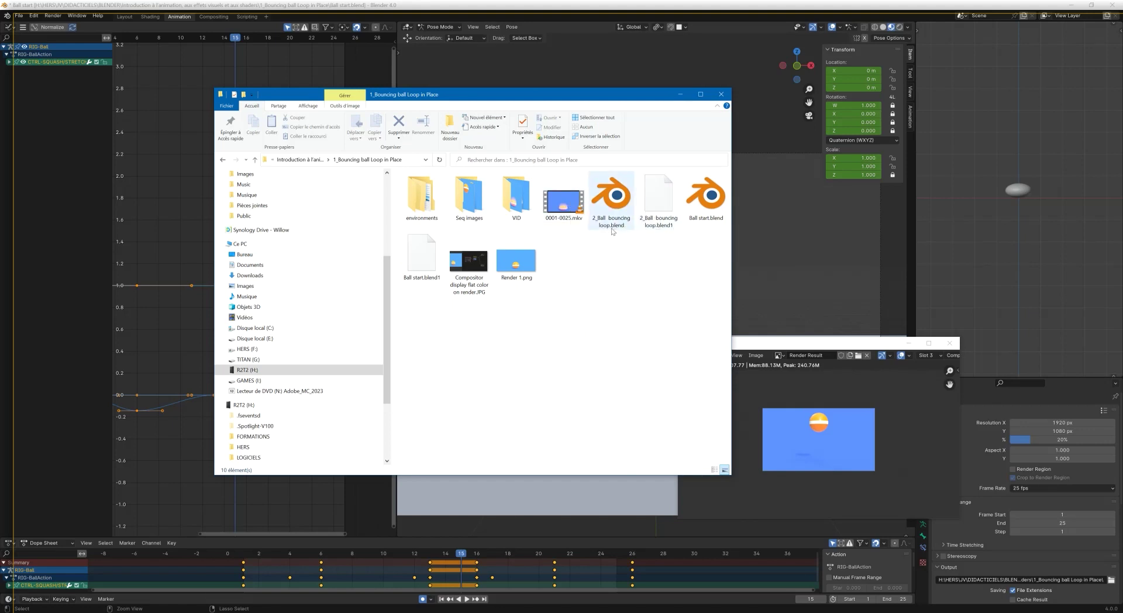
left_click(560, 204)
double_click(560, 204)
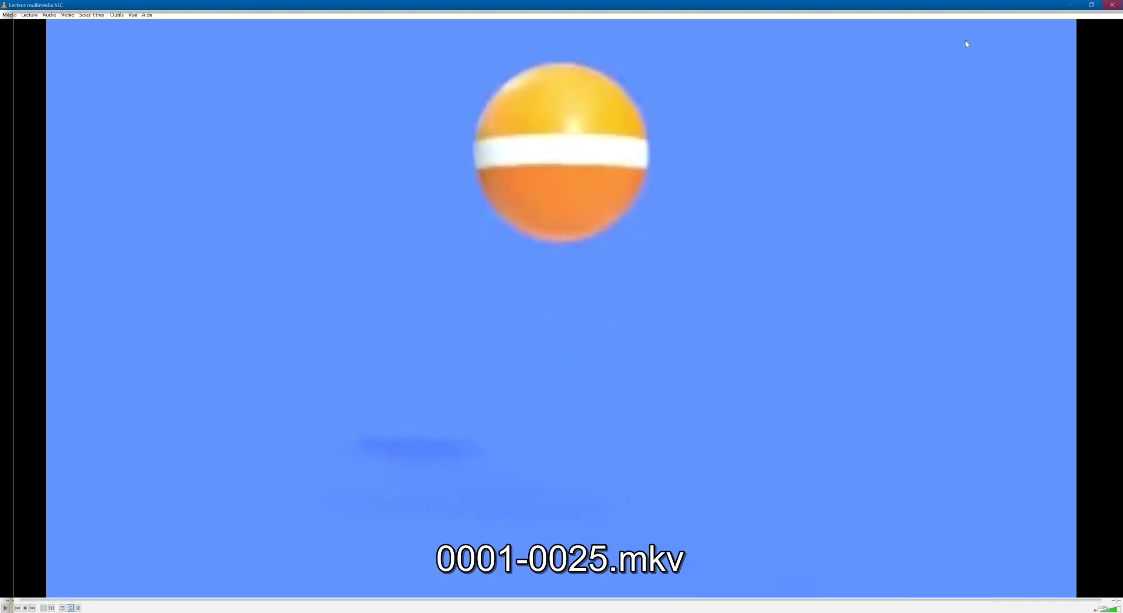
key("ctrl+q")
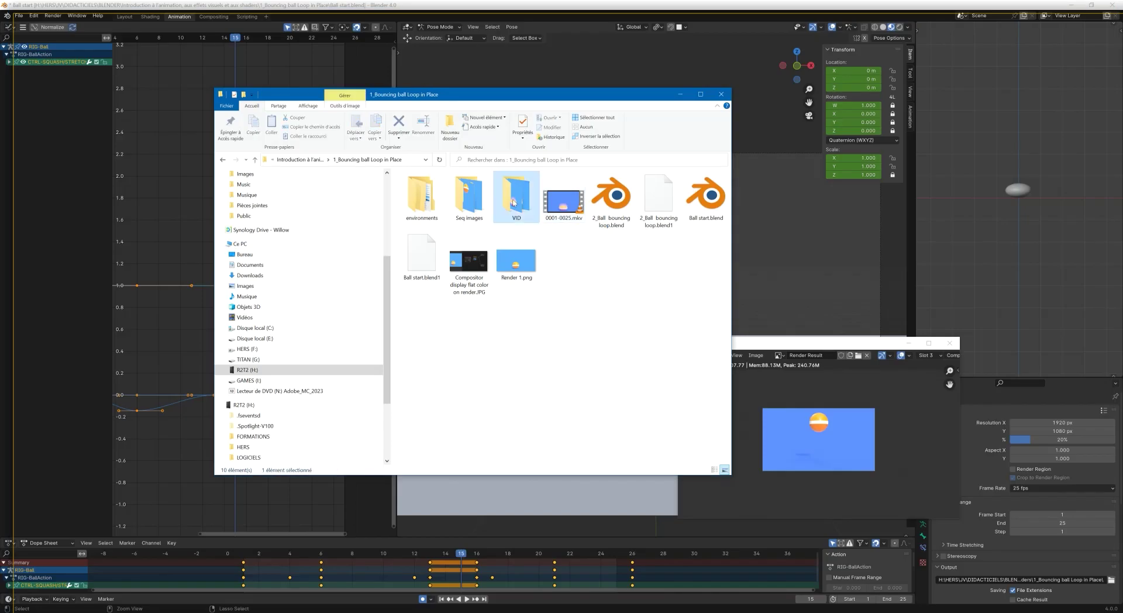
Open the VID folder, play 0001-0026.mp4 in VLC for comparison and close the player
double_click(516, 196)
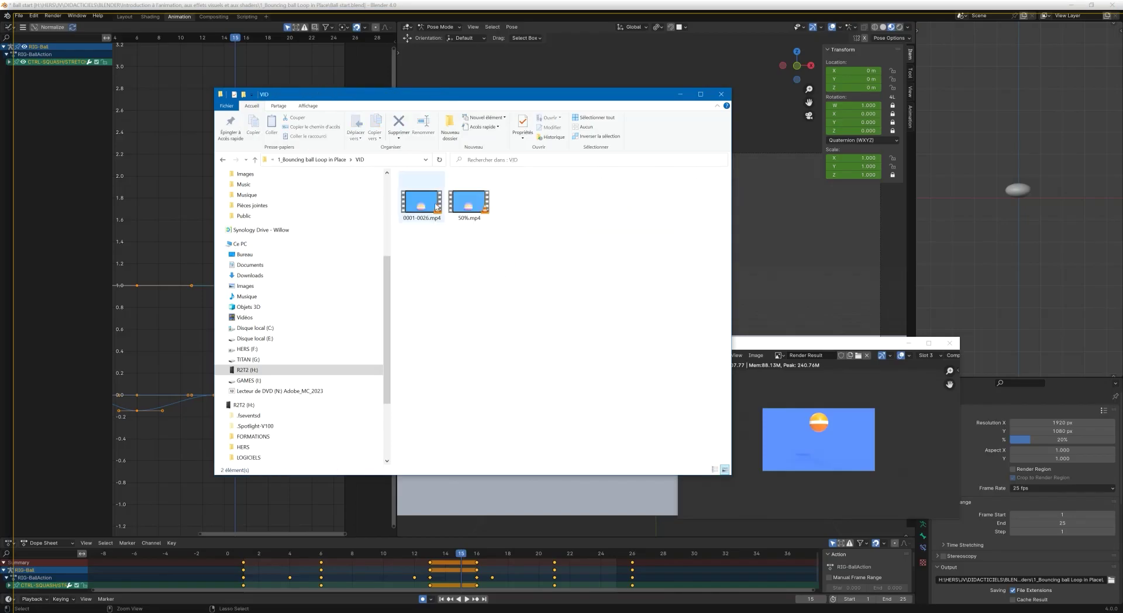
left_click(434, 201)
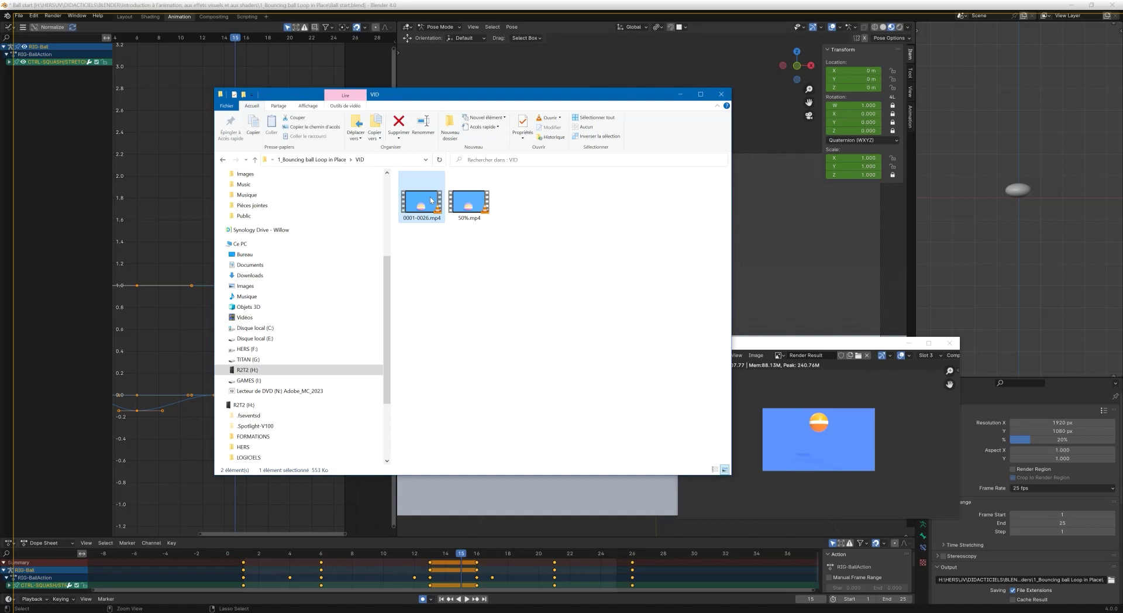
double_click(431, 200)
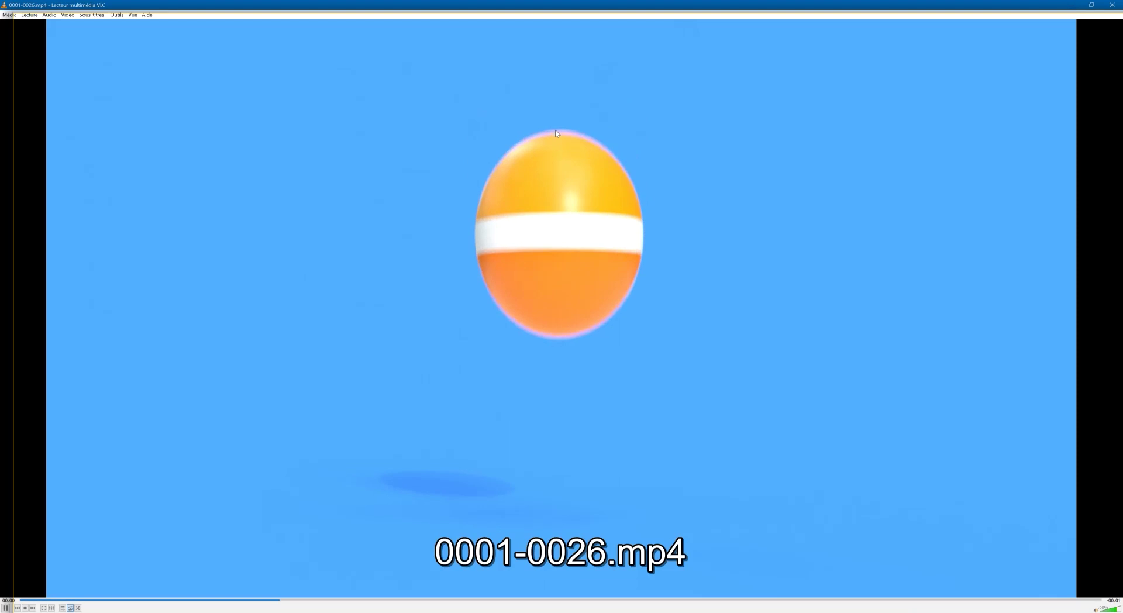
key("s")
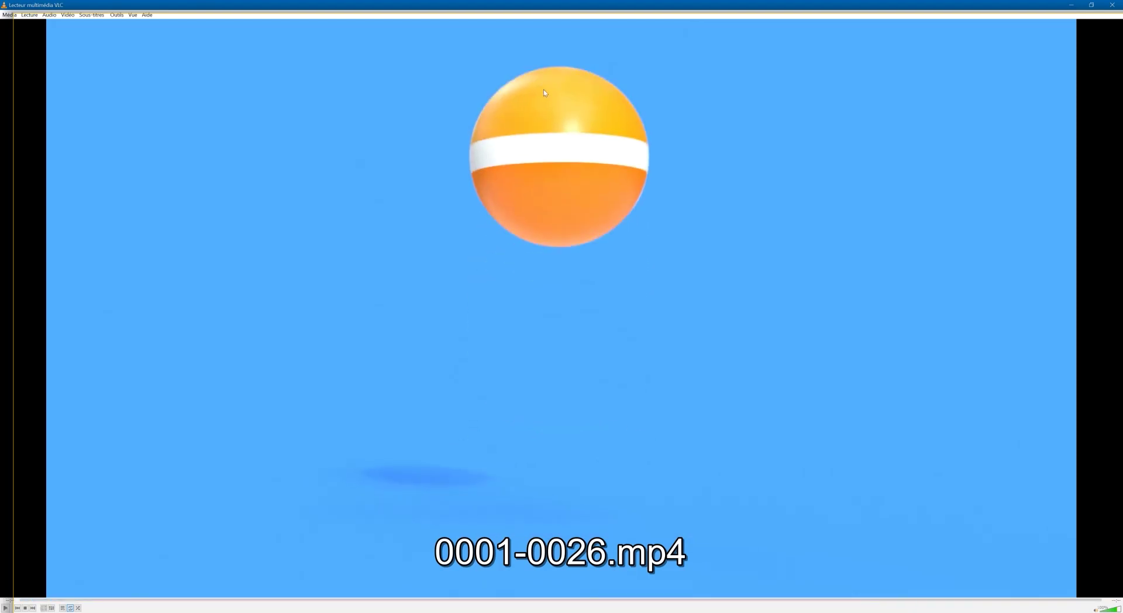
left_click(1114, 4)
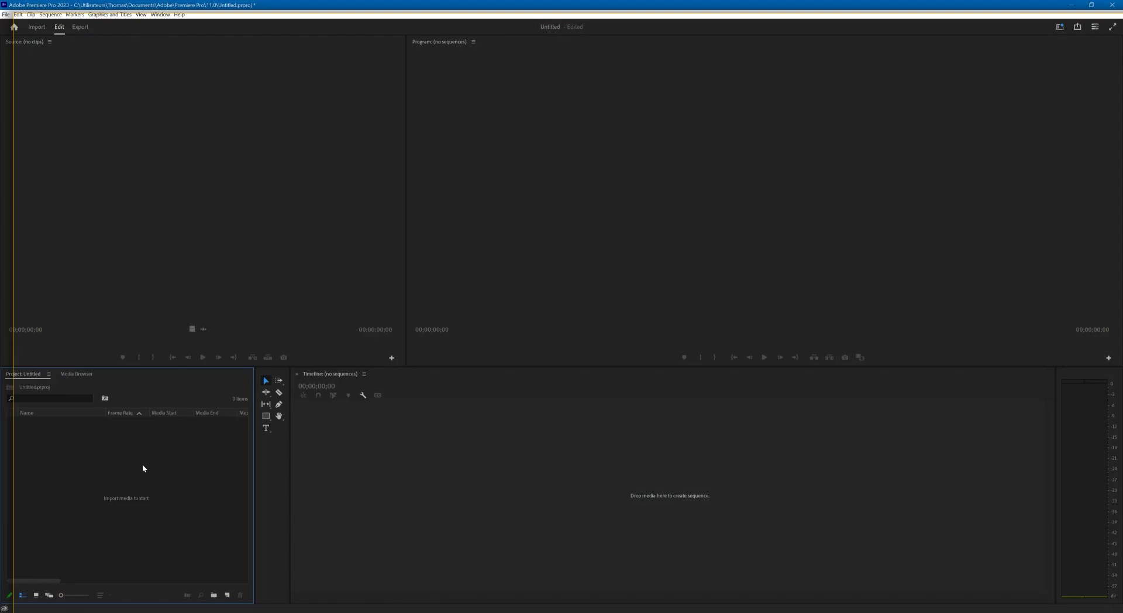
In Premiere Pro, import 0001.jpg from the Seq images folder as an image sequence and place it on the timeline as a new sequence
double_click(144, 465)
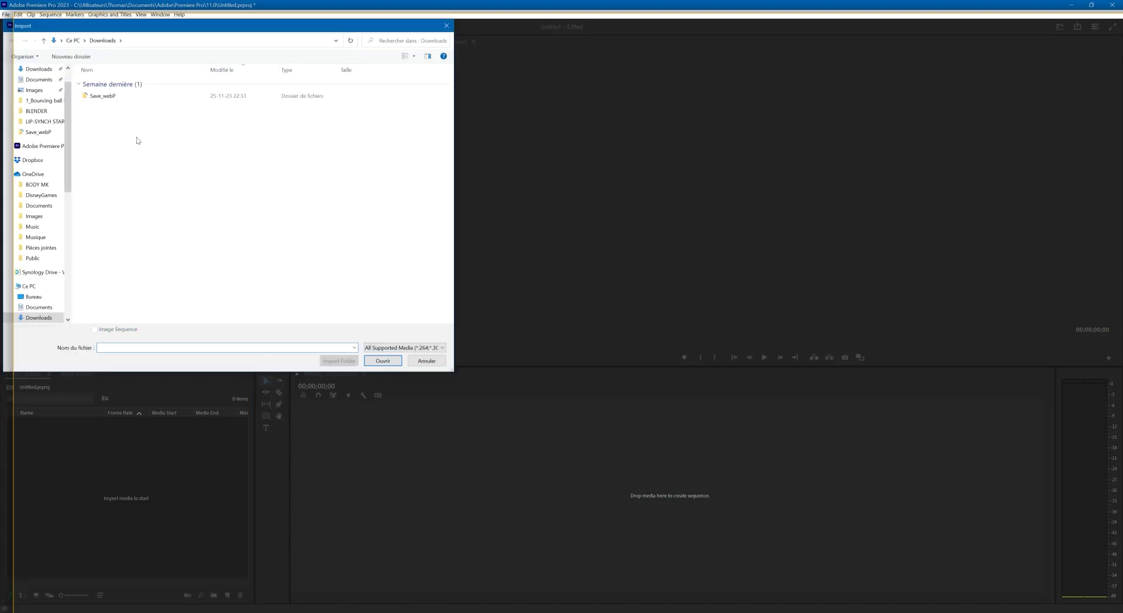
left_click(155, 39)
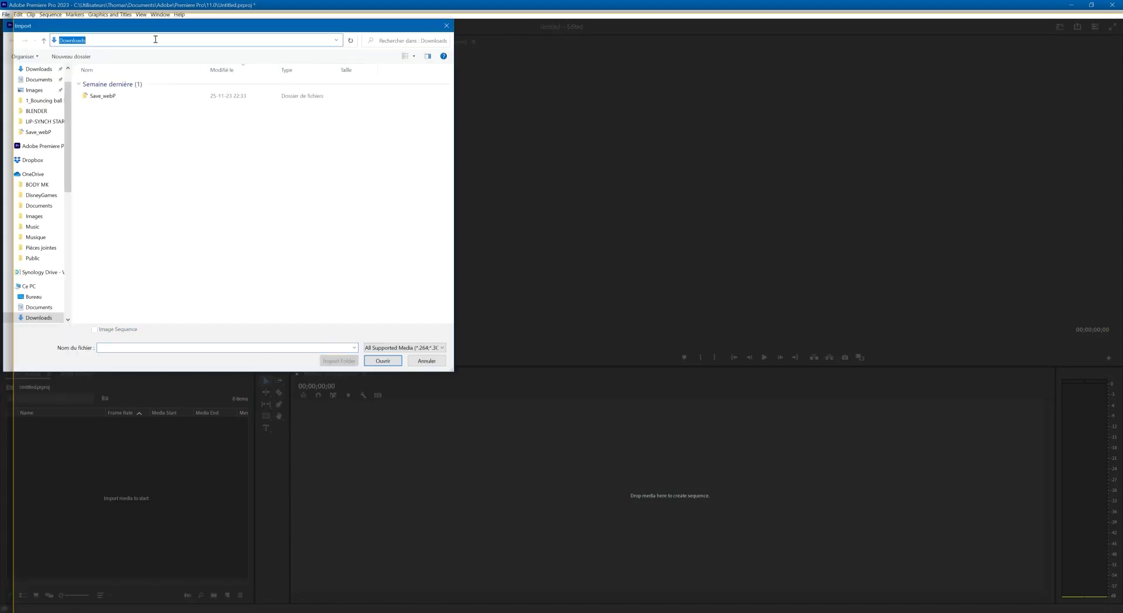
key("ctrl+v")
key("Return")
left_click(107, 102)
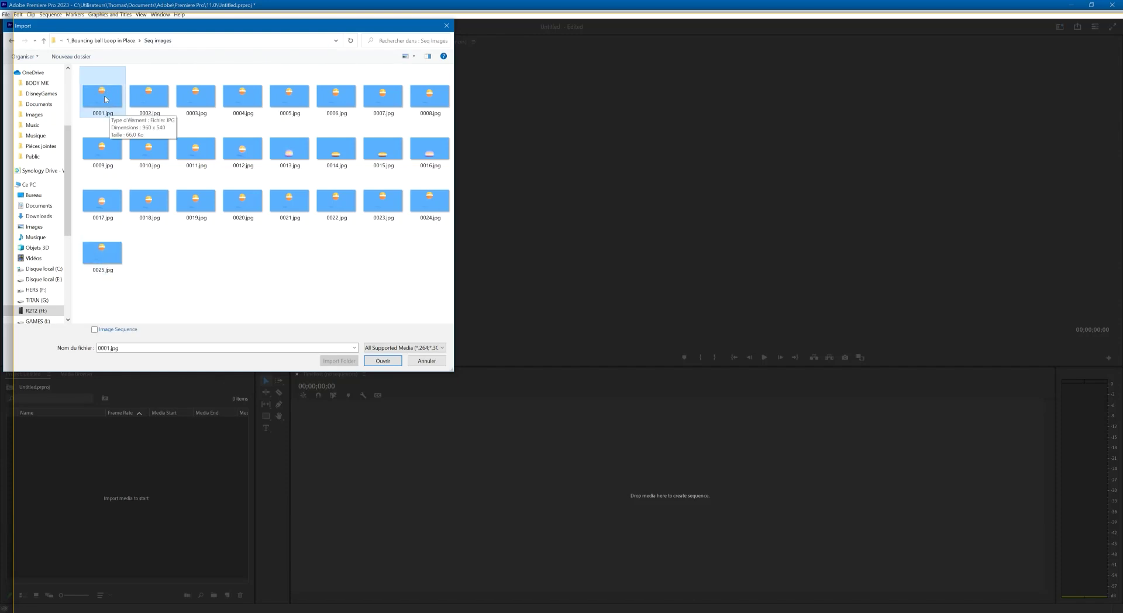
left_click(94, 329)
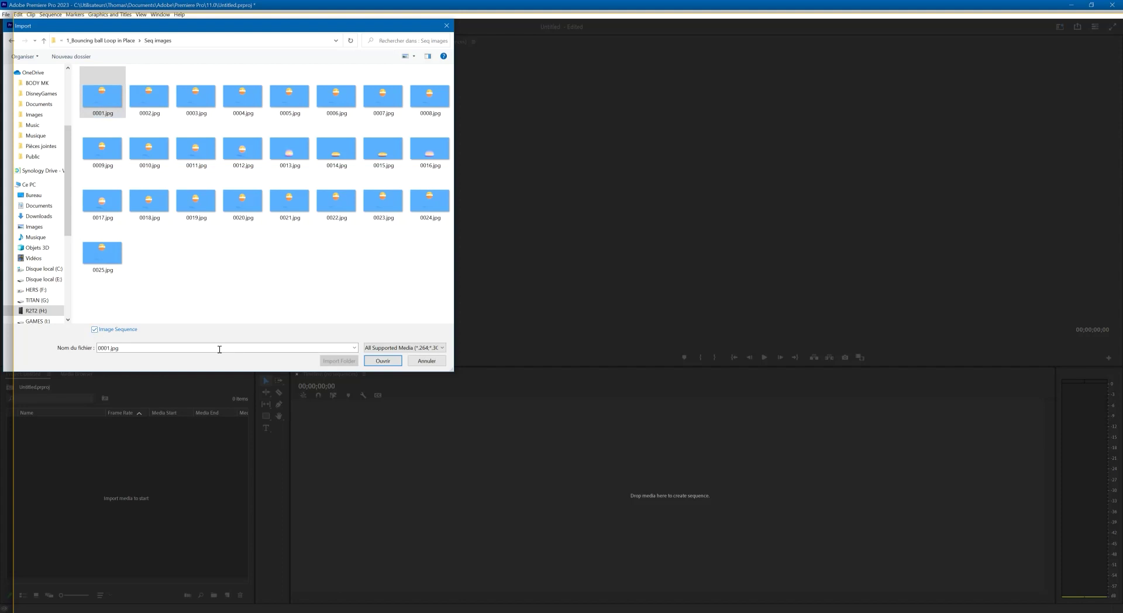
left_click(387, 364)
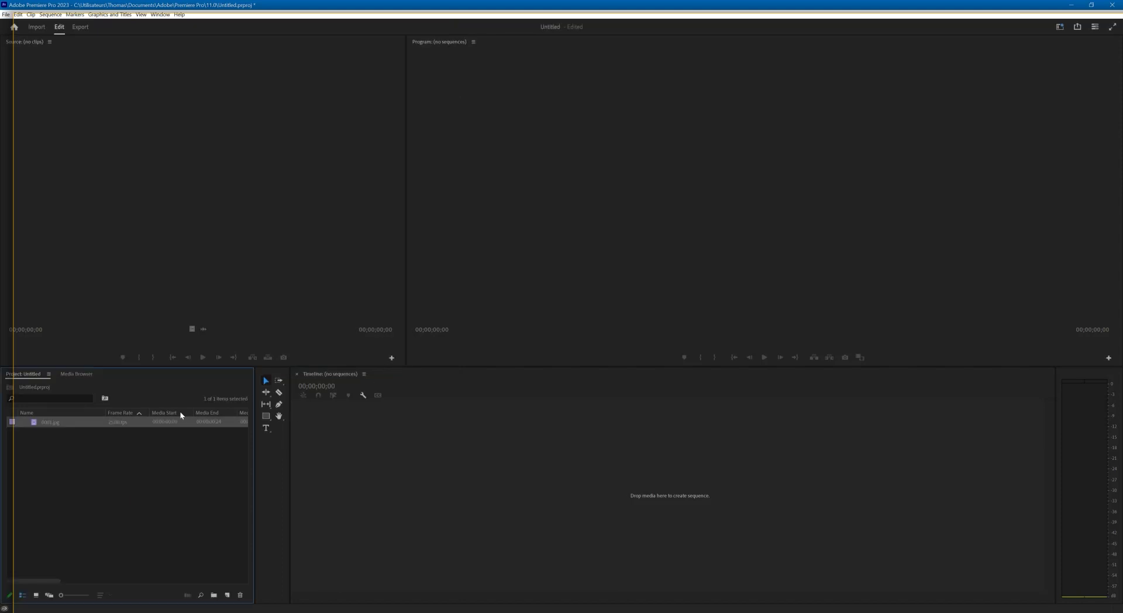
left_click_drag(60, 429, 346, 472)
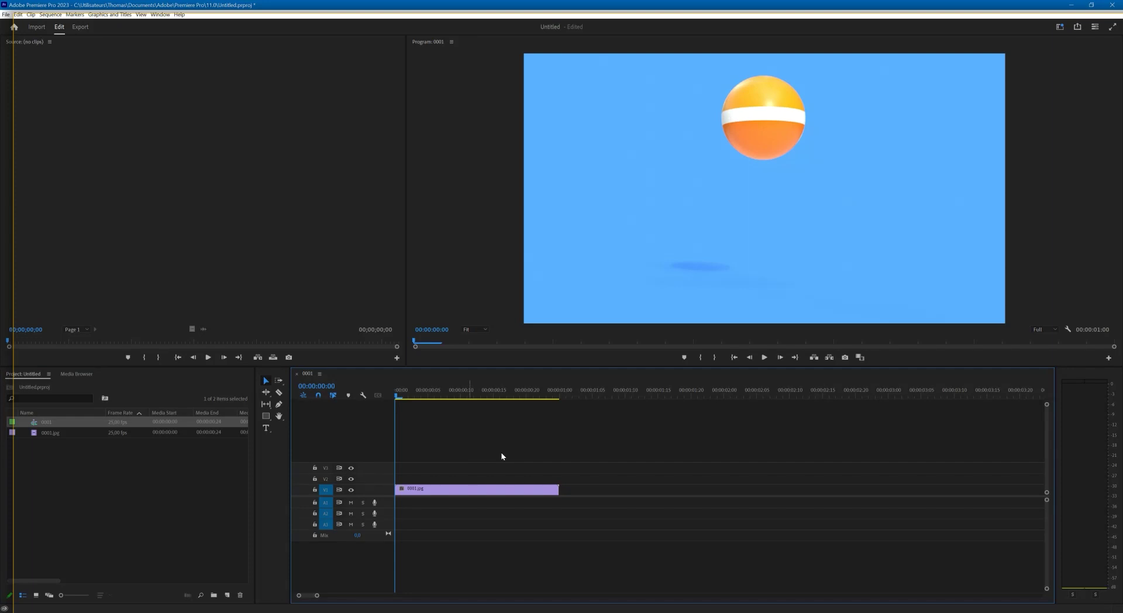
key("space")
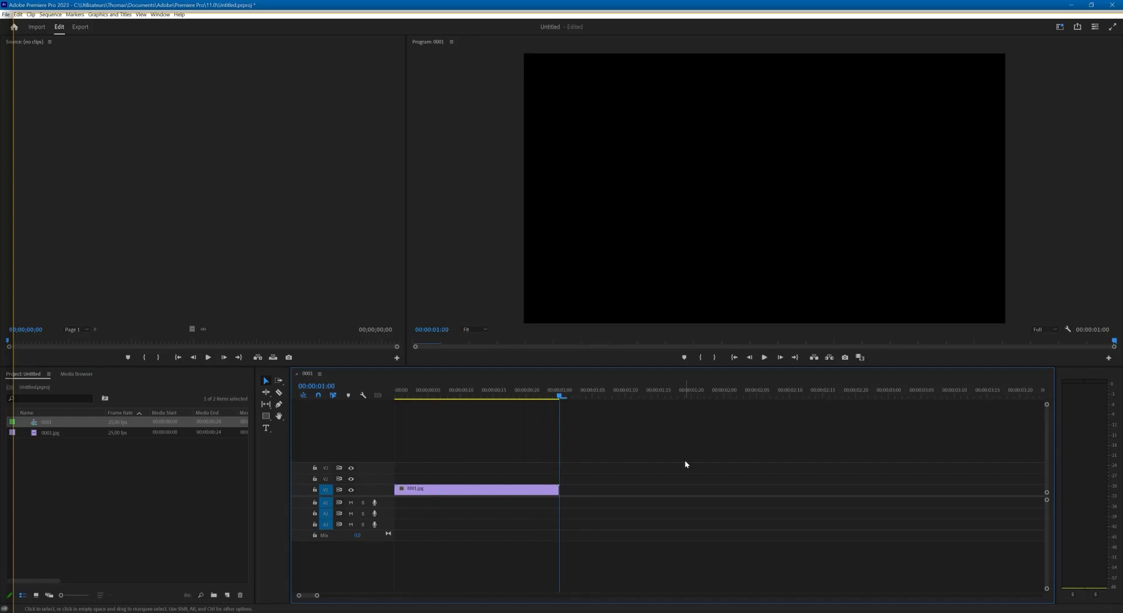
Test the loop by playing a duplicate of the clip placed directly after the original, and delete the duplicate
left_click(508, 495)
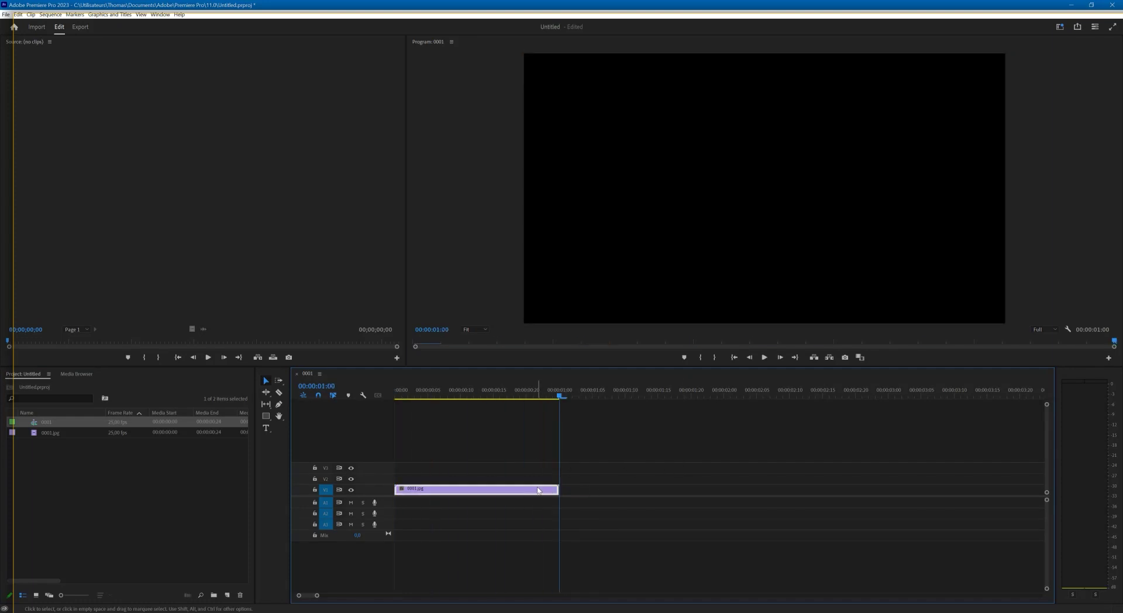
key("ctrl+v")
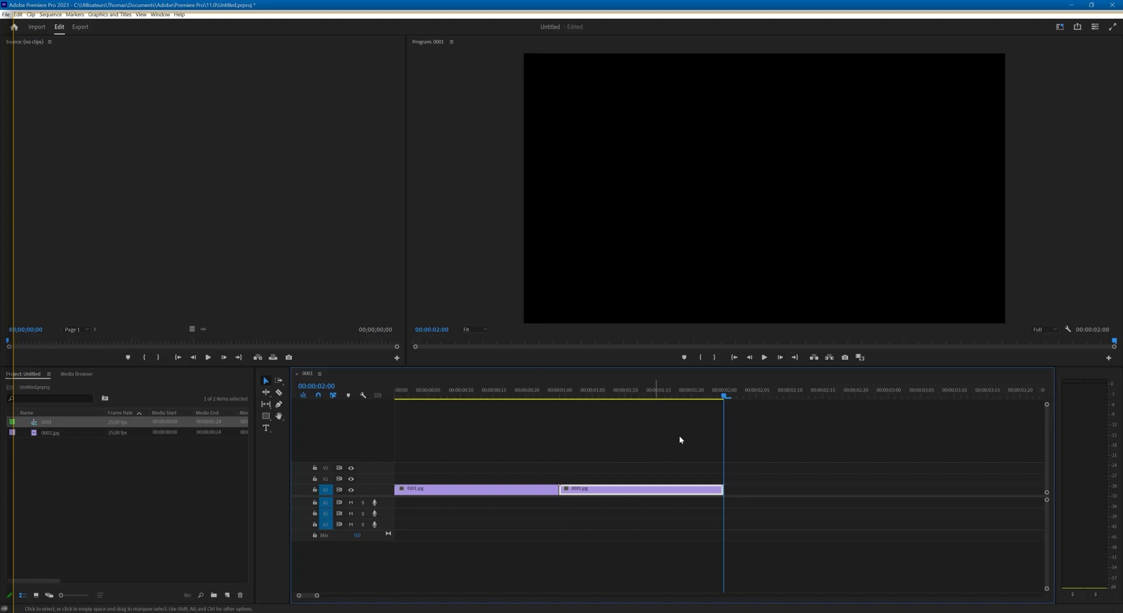
left_click(585, 393)
key("Home")
key("space")
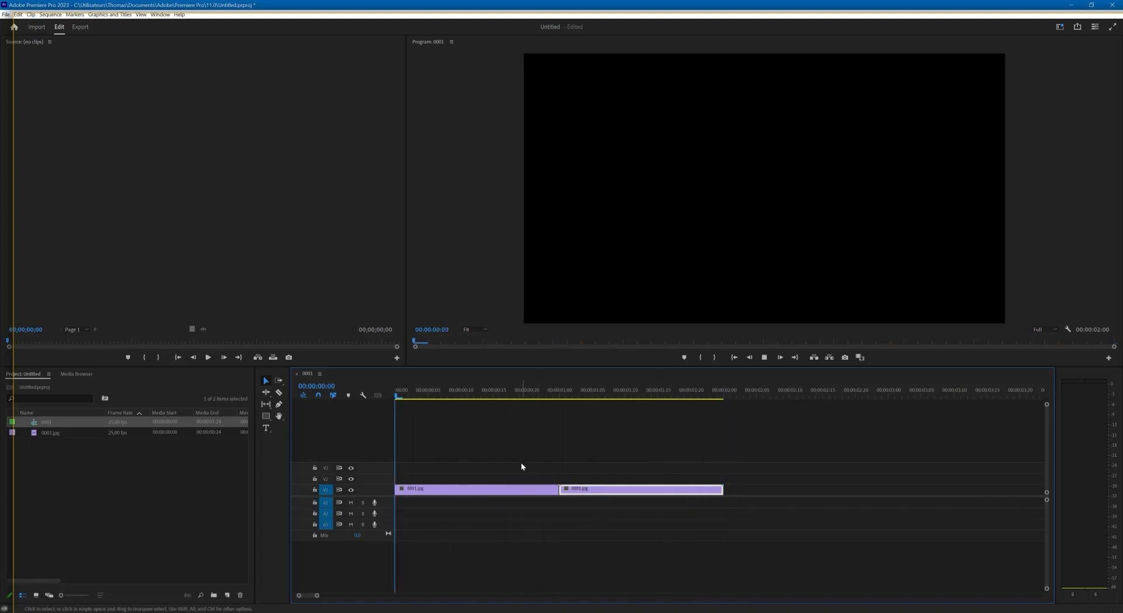
key("space")
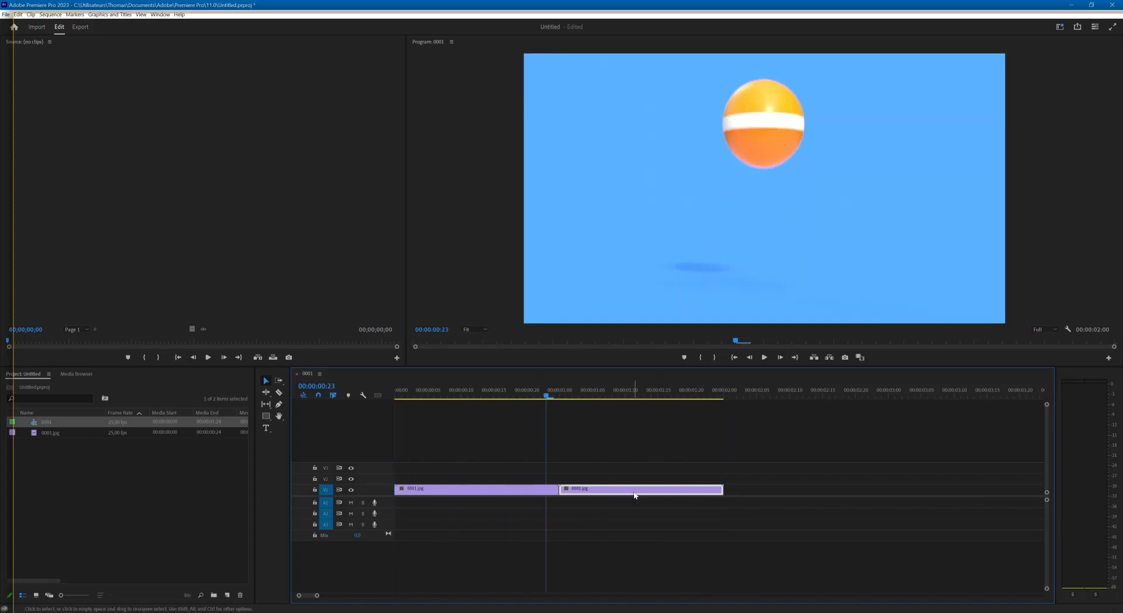
key("Delete")
left_click(521, 493)
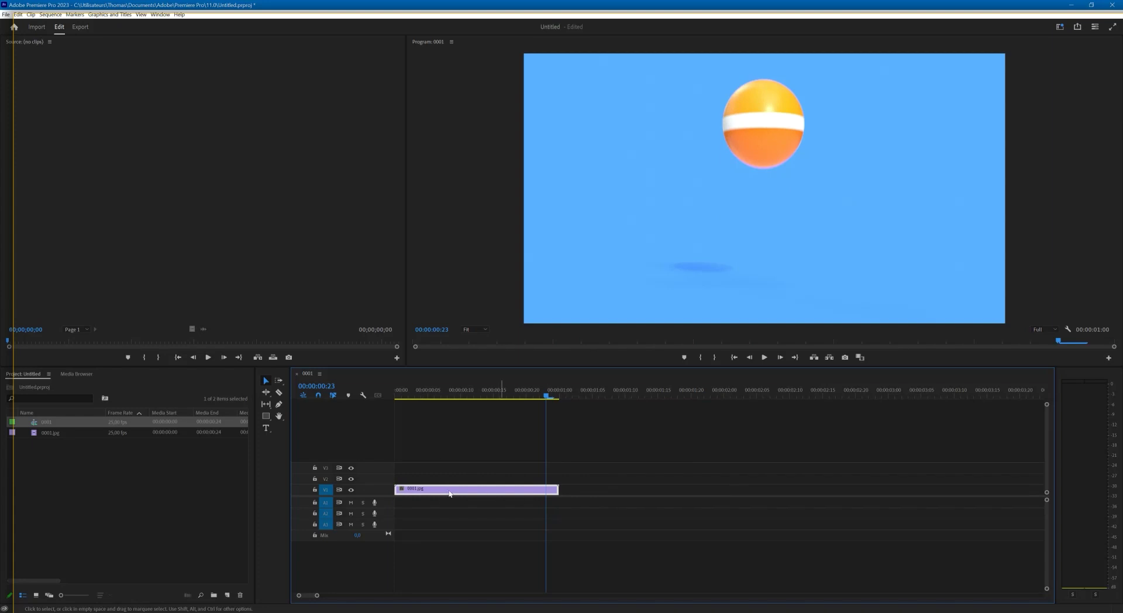
Export the sequence as new.mp4 into the 1_Bouncing ball Loop in Place folder
left_click(6, 14)
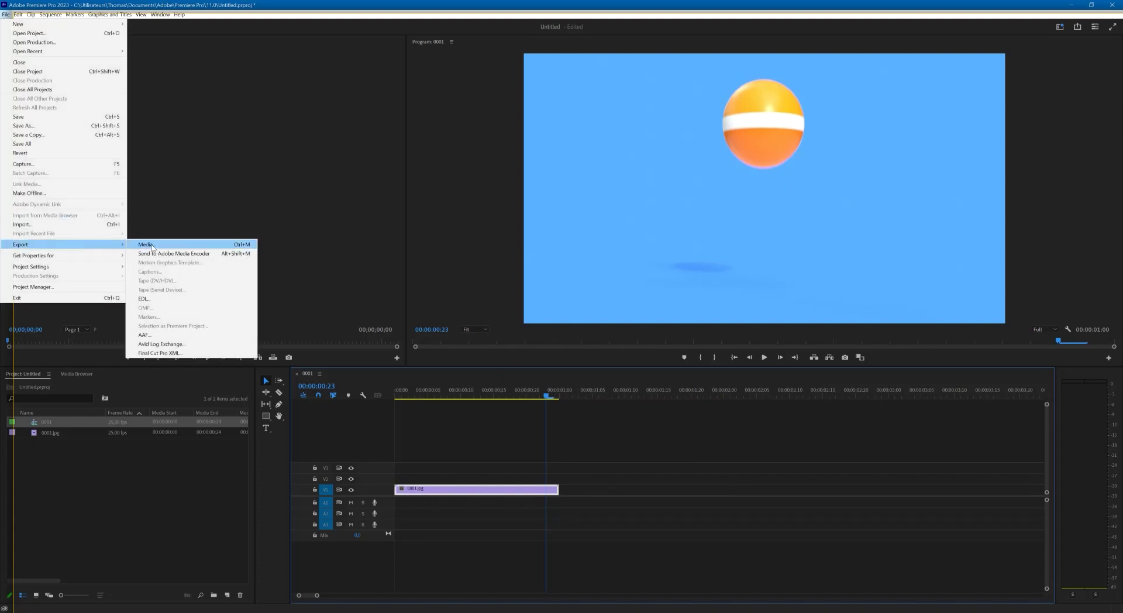
left_click(153, 245)
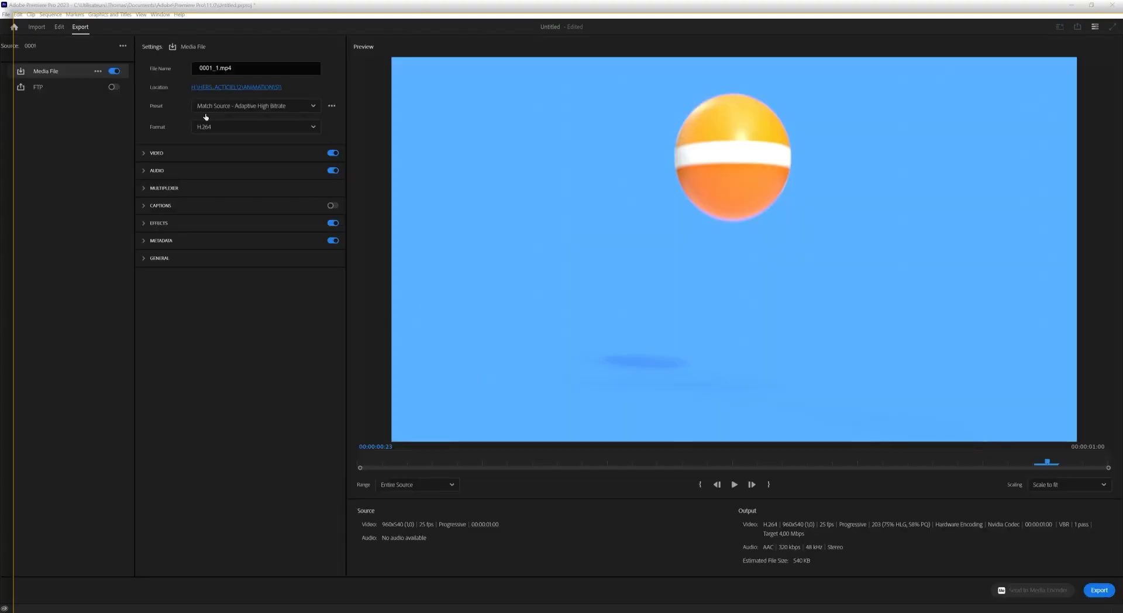
left_click(237, 87)
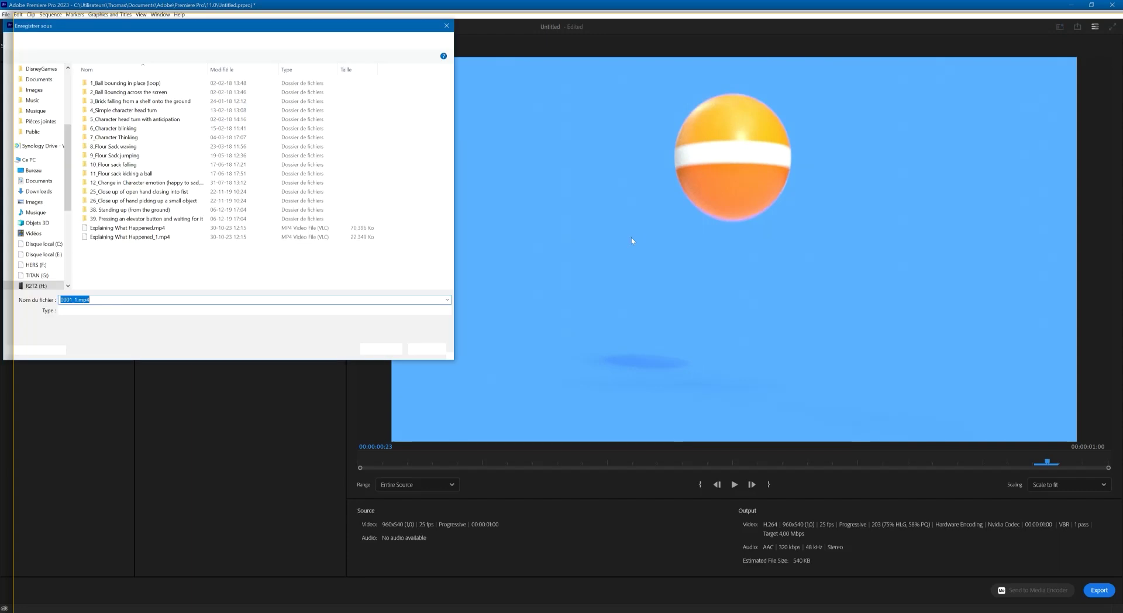
left_click(268, 37)
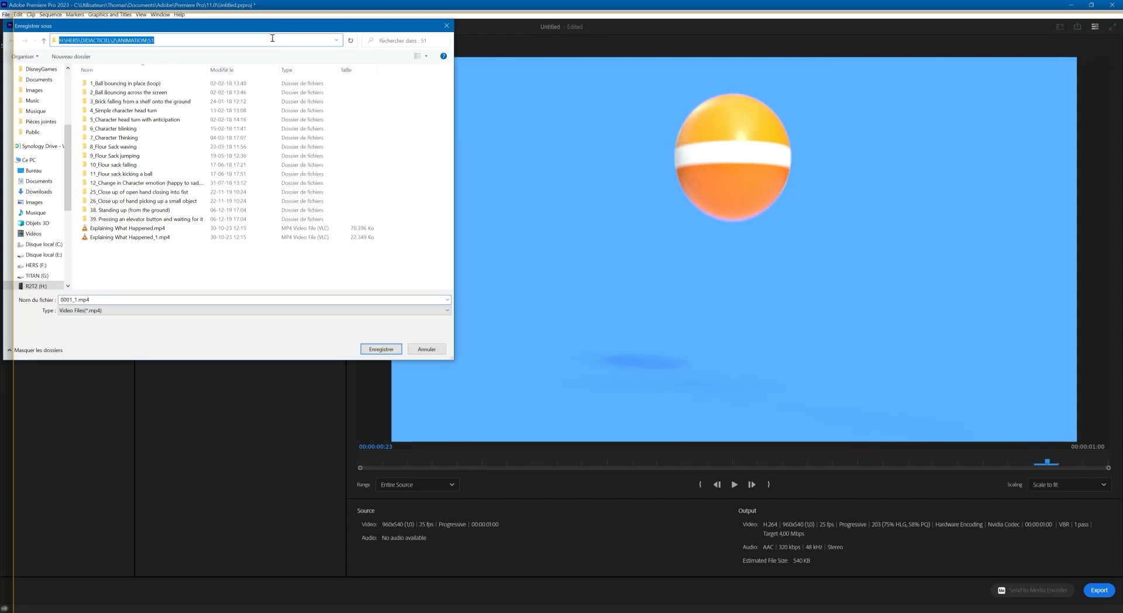
key("BackSpace")
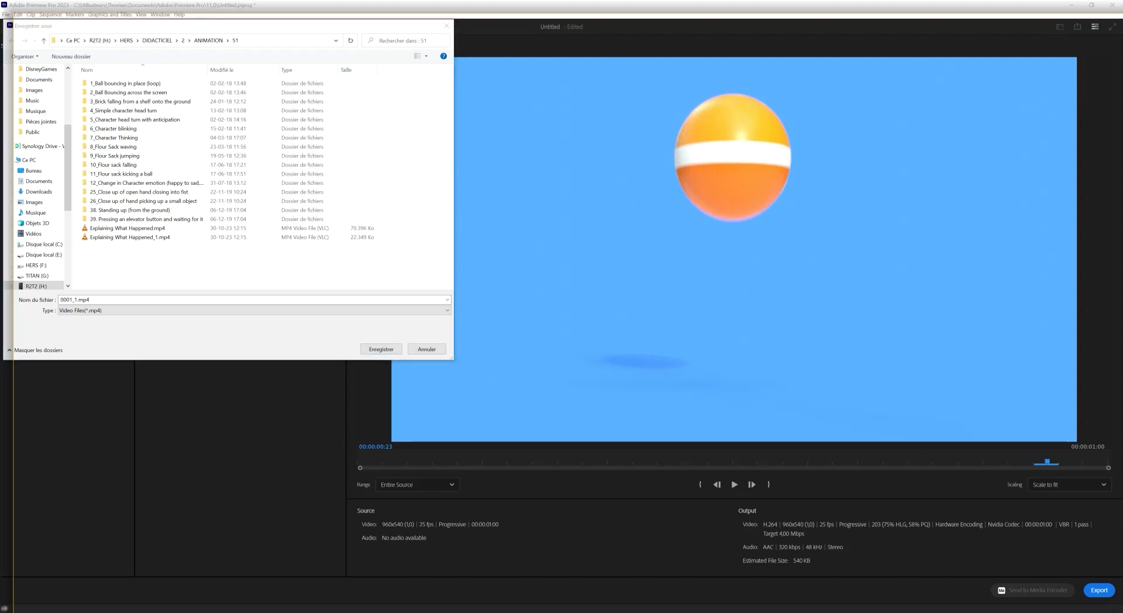
left_click(257, 42)
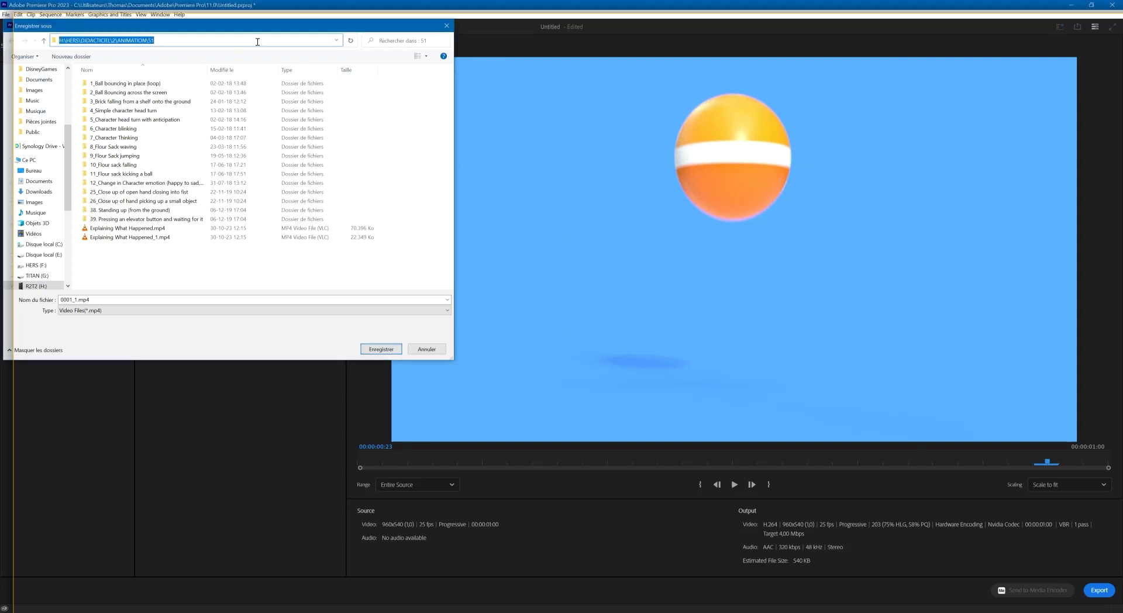
key("ctrl+v")
key("Return")
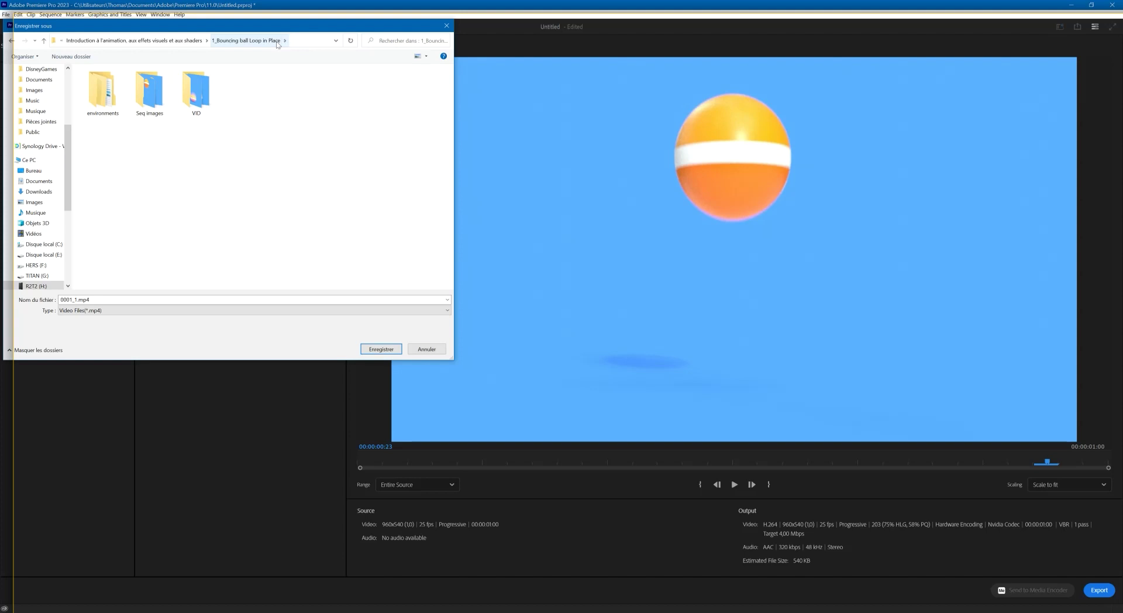
left_click(120, 299)
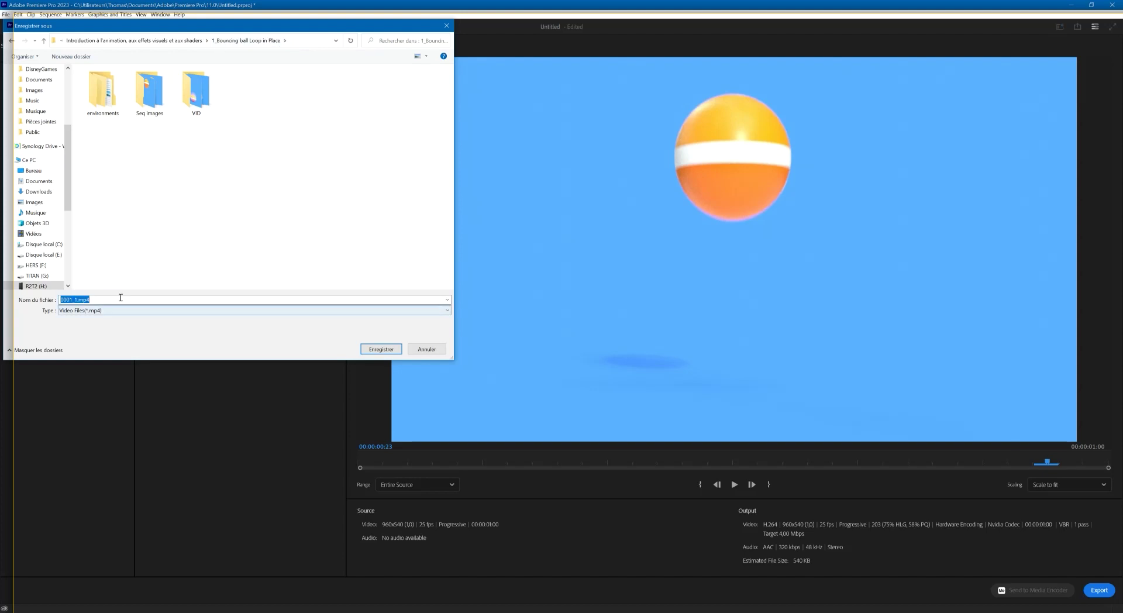
type("ne")
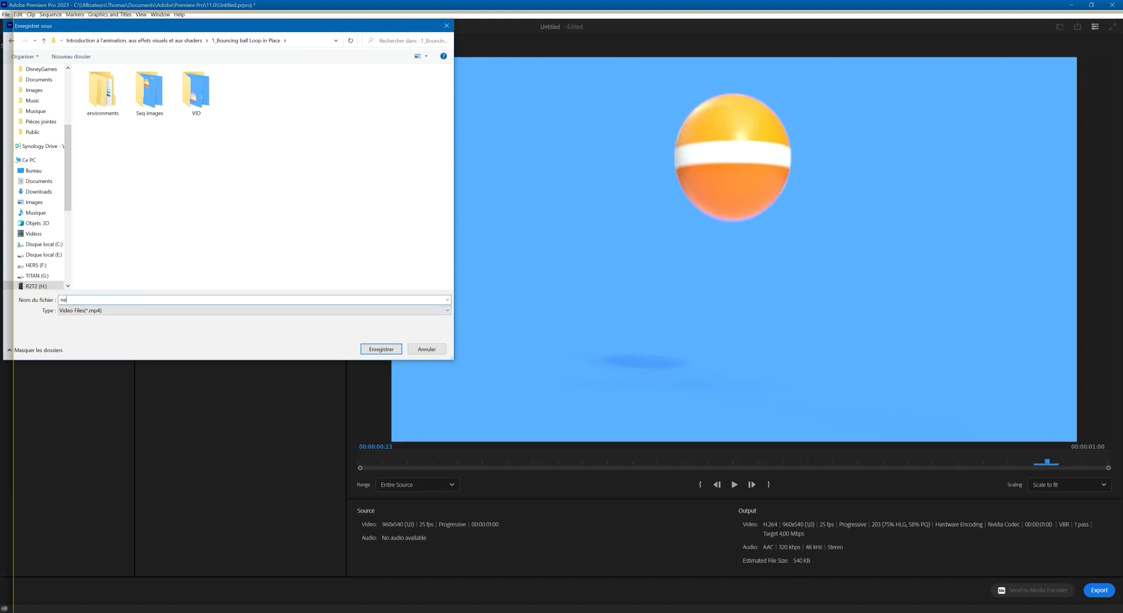
key("Escape")
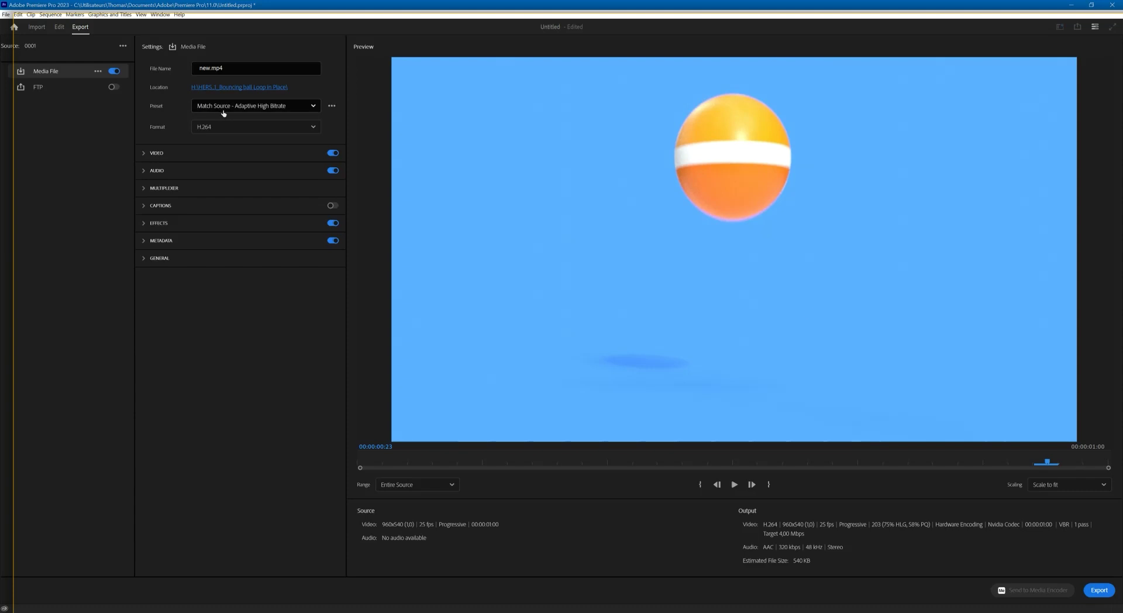
left_click(1099, 590)
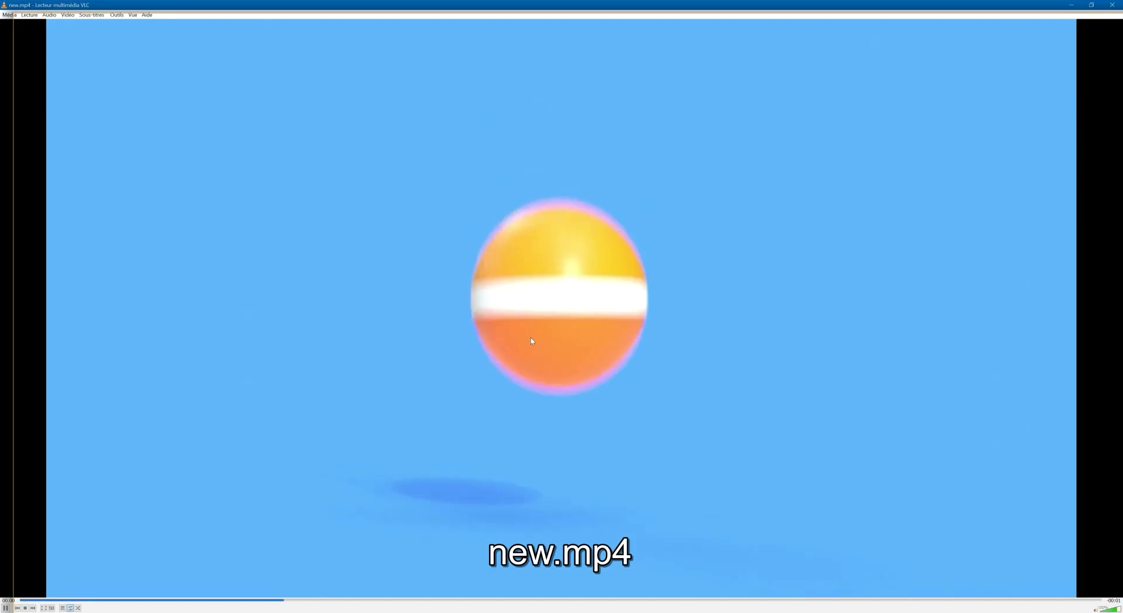
Watch the exported new.mp4 in full screen in VLC and return to Premiere Pro
double_click(526, 337)
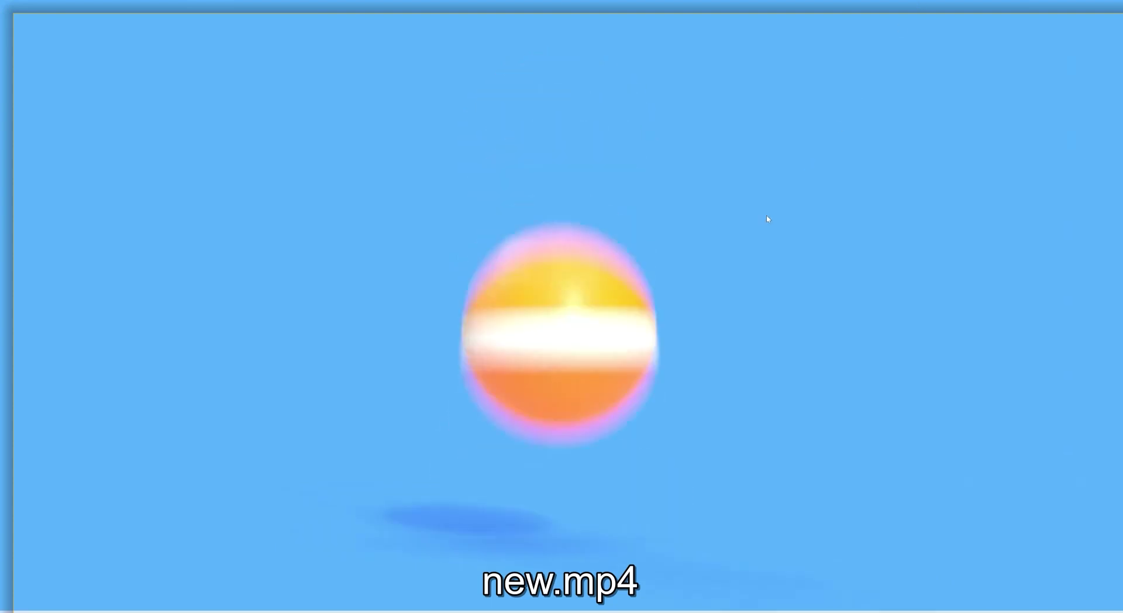
double_click(768, 217)
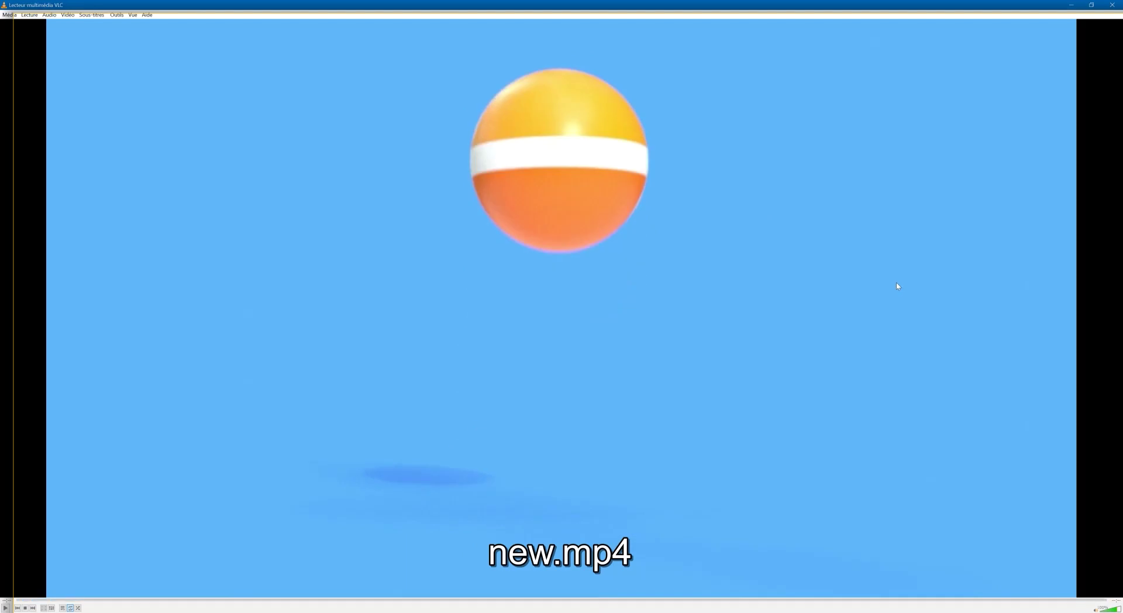
left_click(1080, 3)
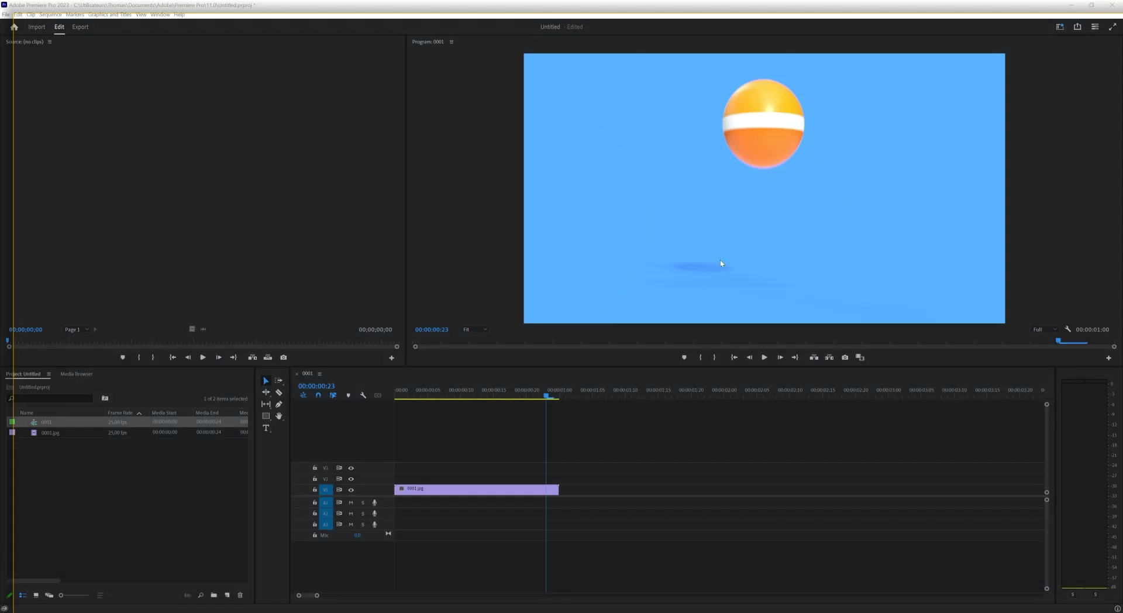